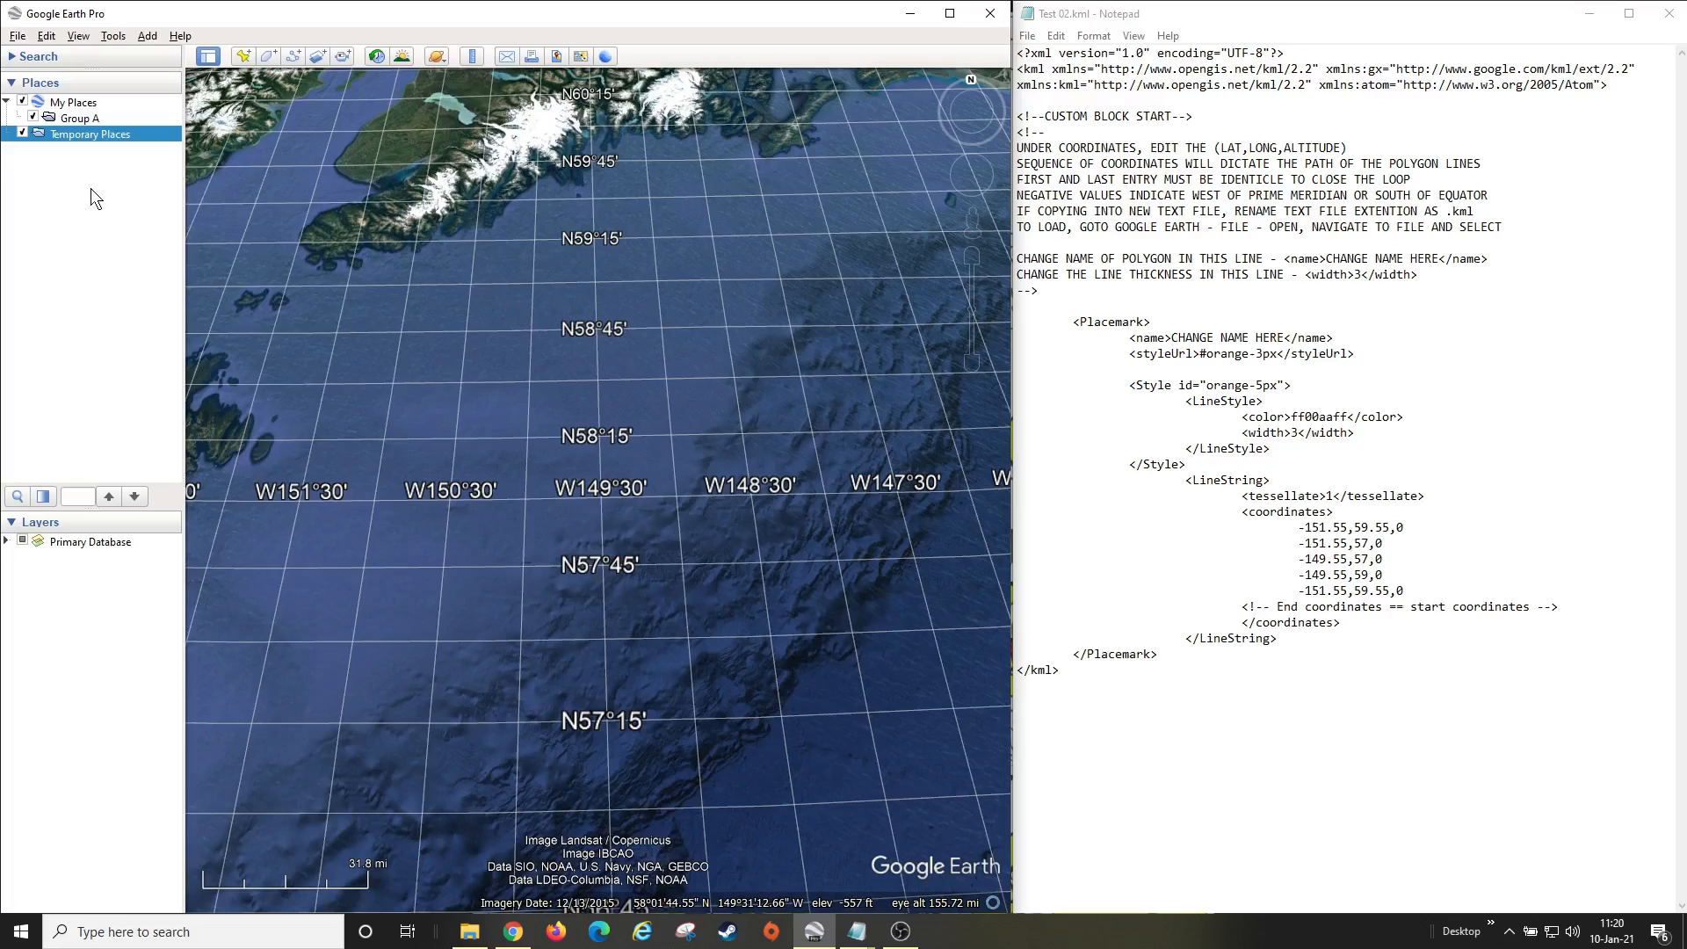
# - Open the file Test 01.kml to load its polygon onto the globe
pyautogui.click(91, 189)
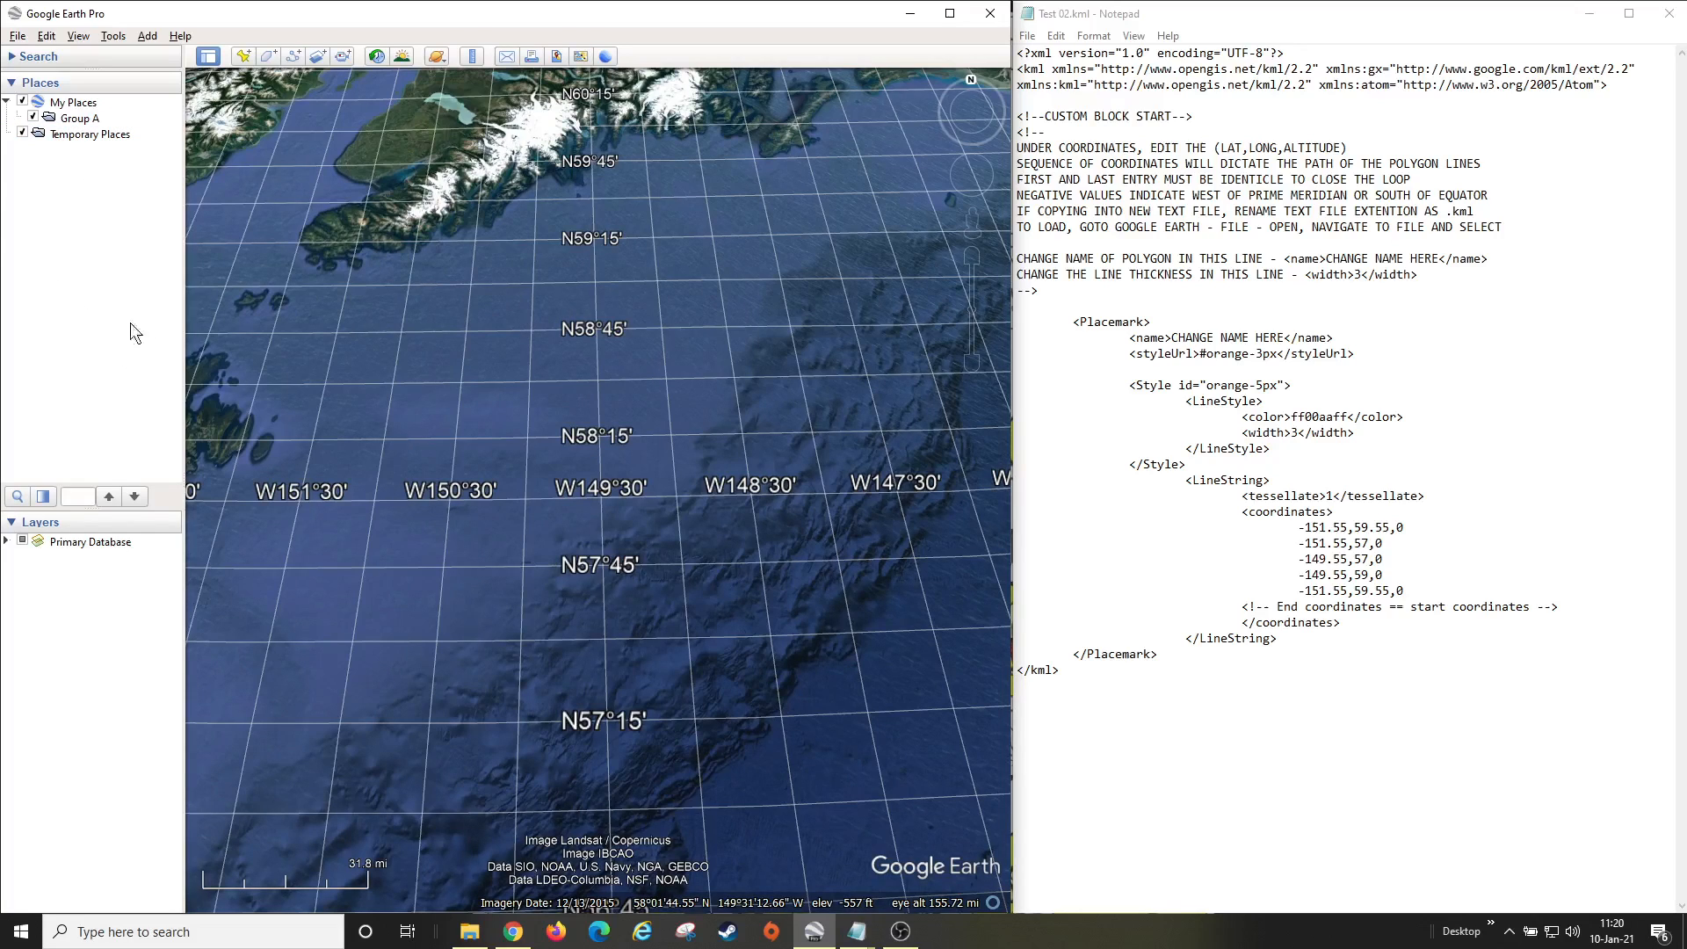
pyautogui.moveTo(641, 365); pyautogui.dragTo(647, 414)
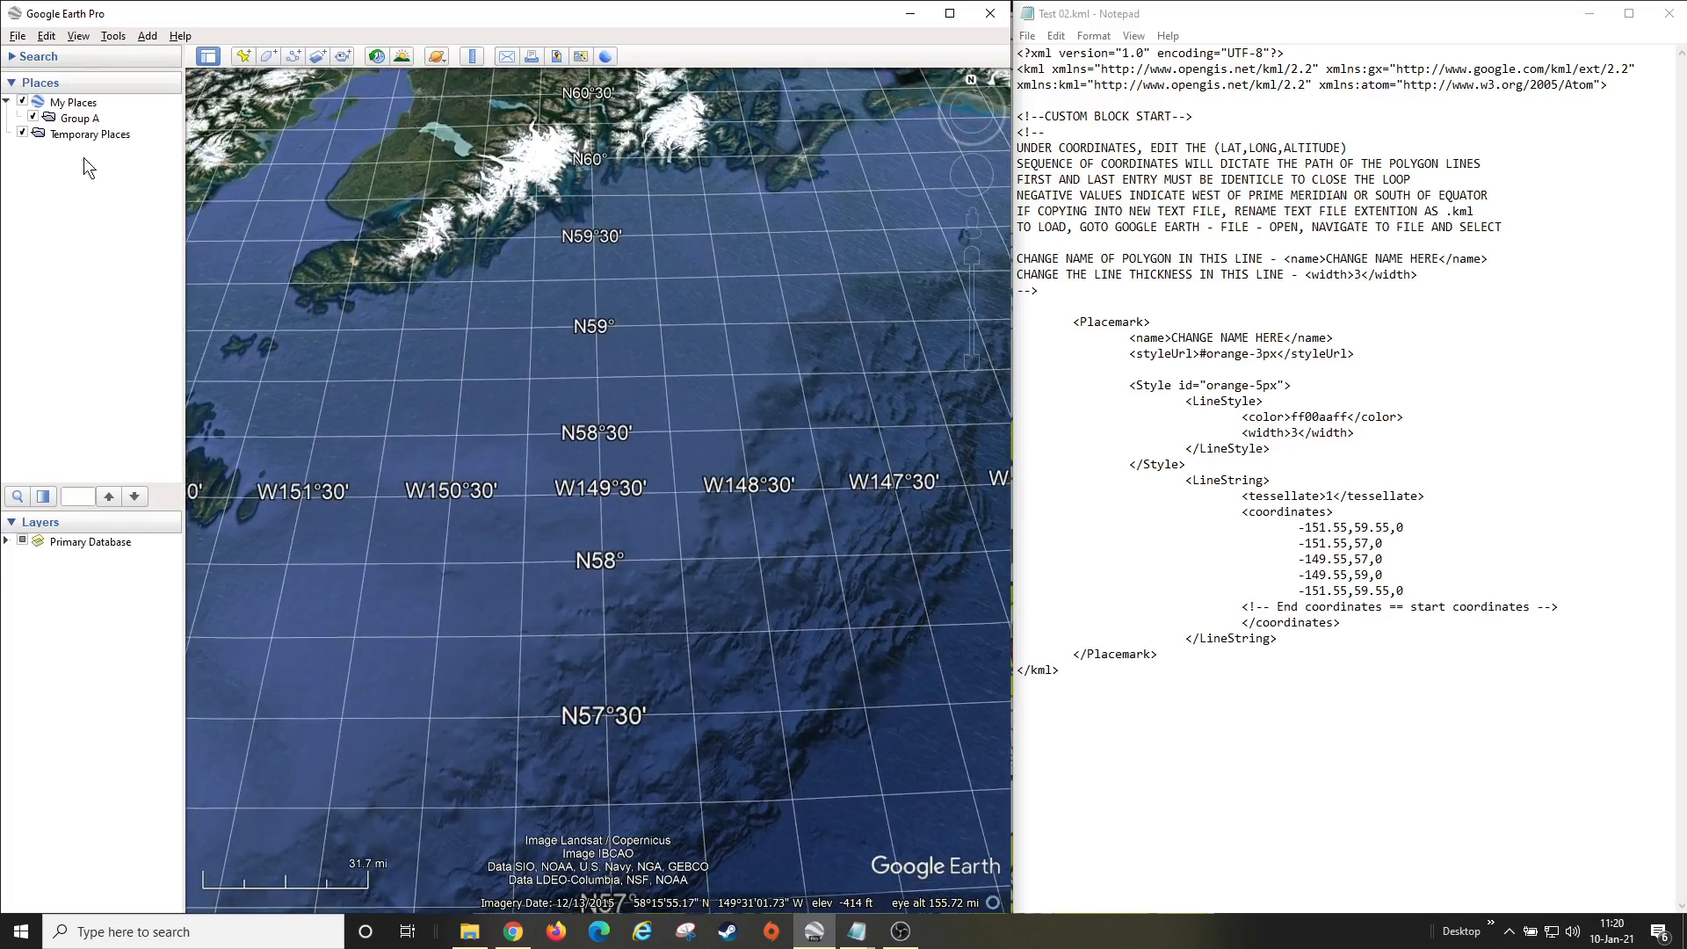
pyautogui.click(18, 36)
pyautogui.click(44, 55)
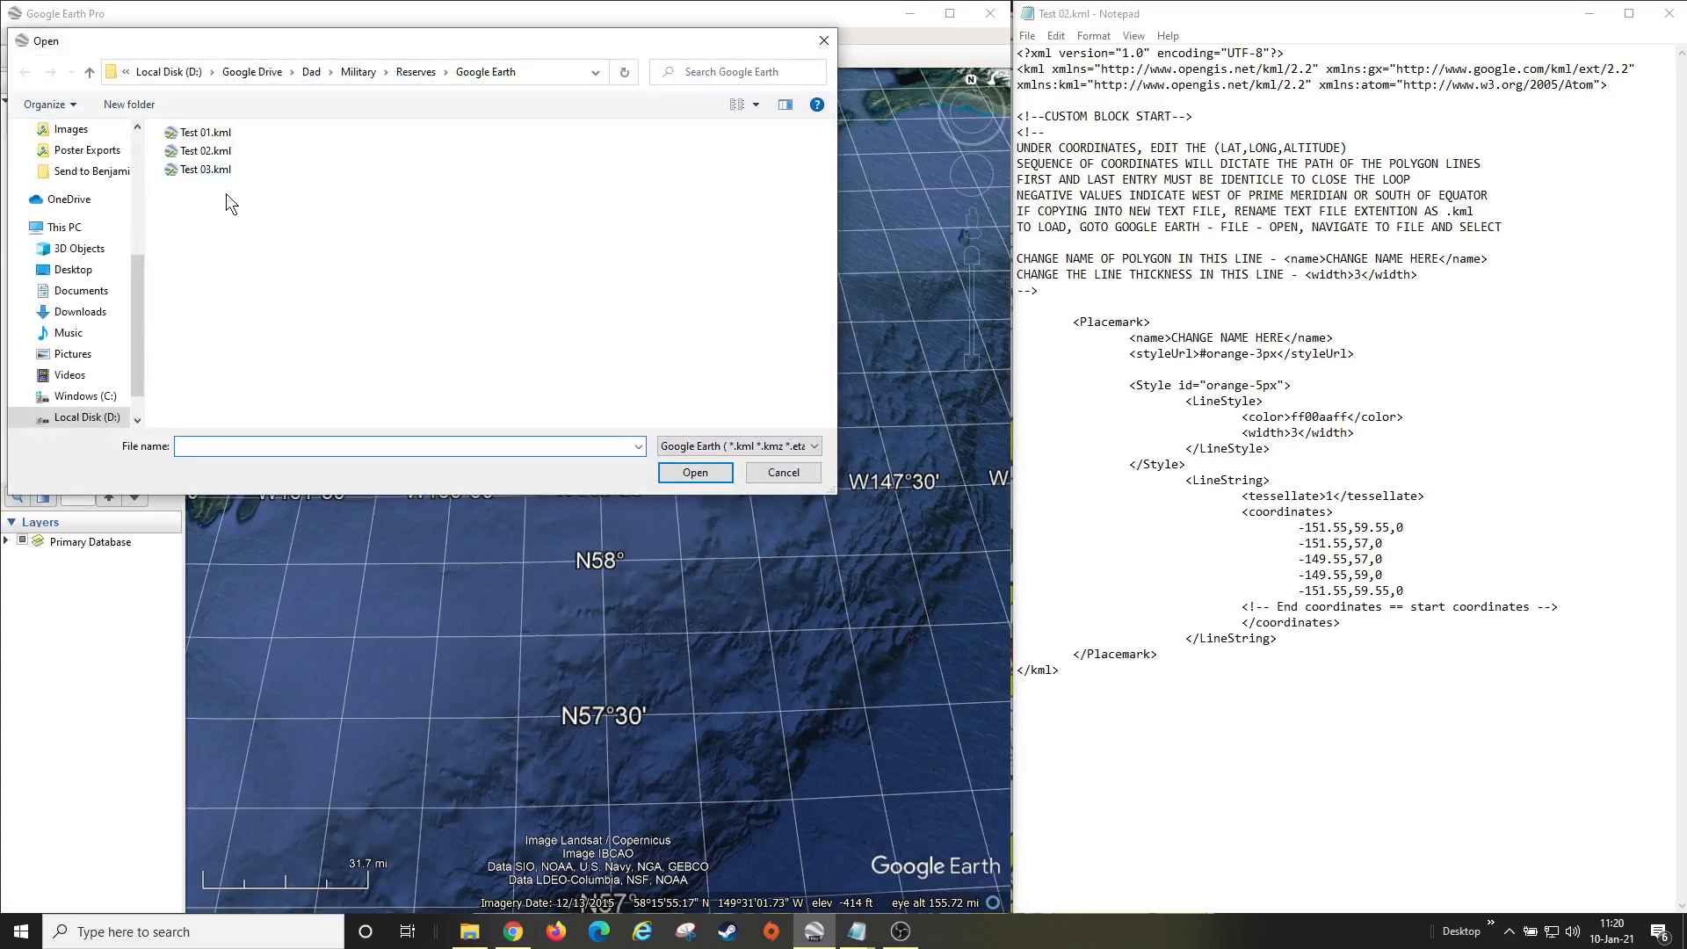
pyautogui.click(189, 133)
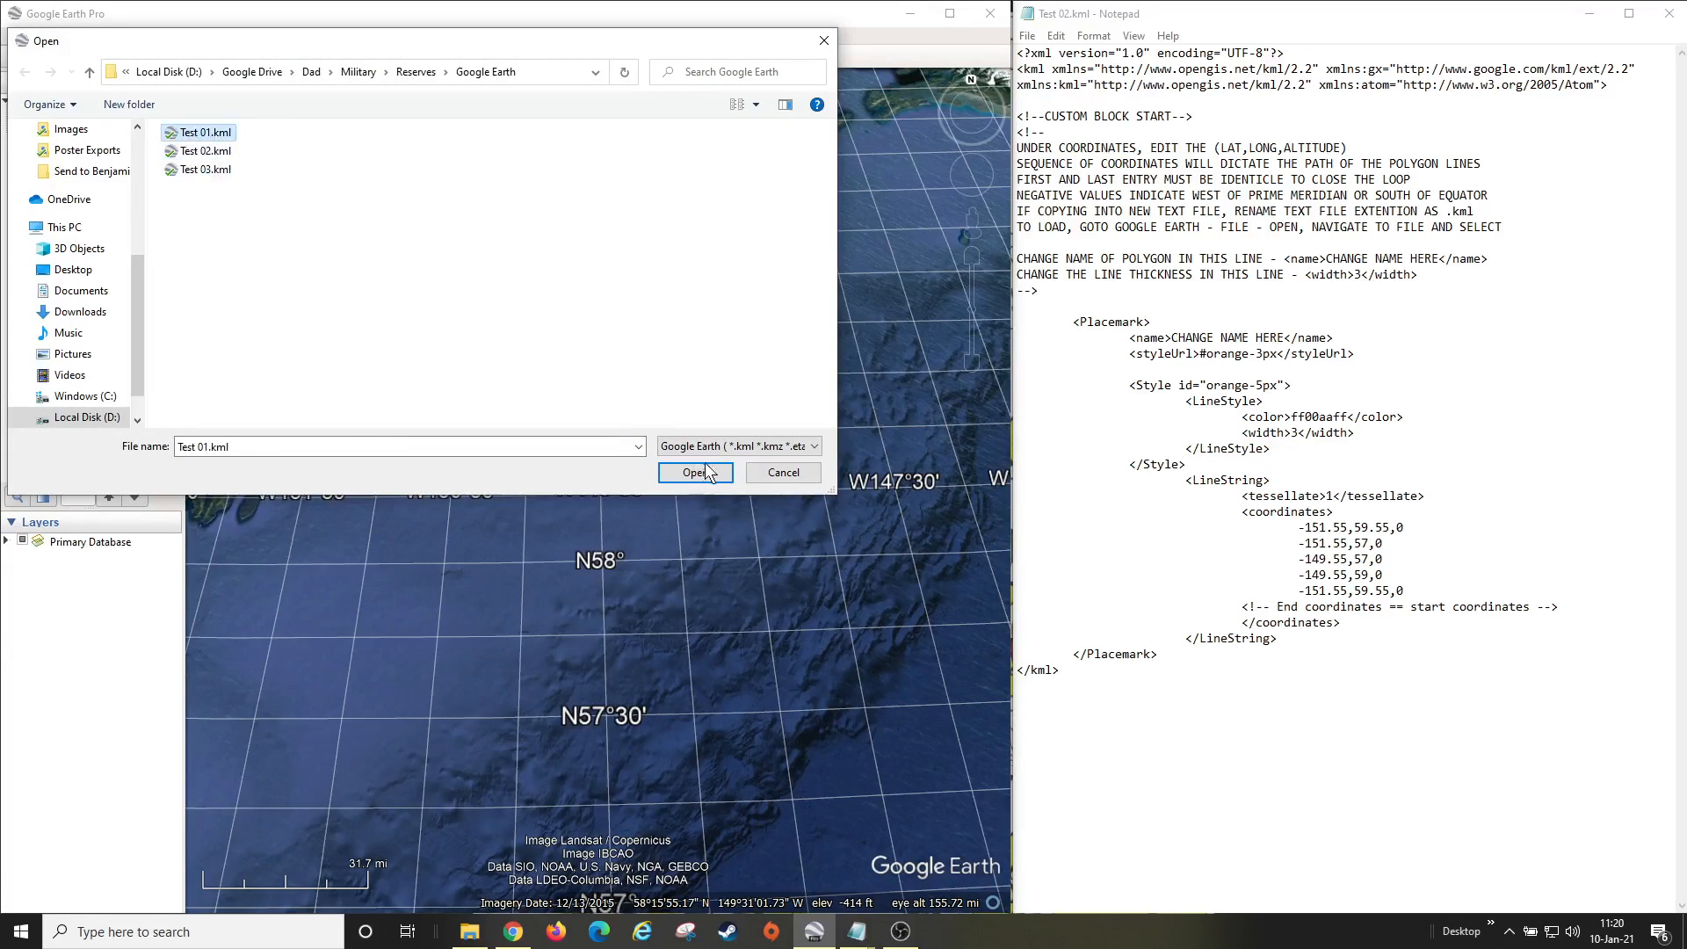
pyautogui.click(694, 473)
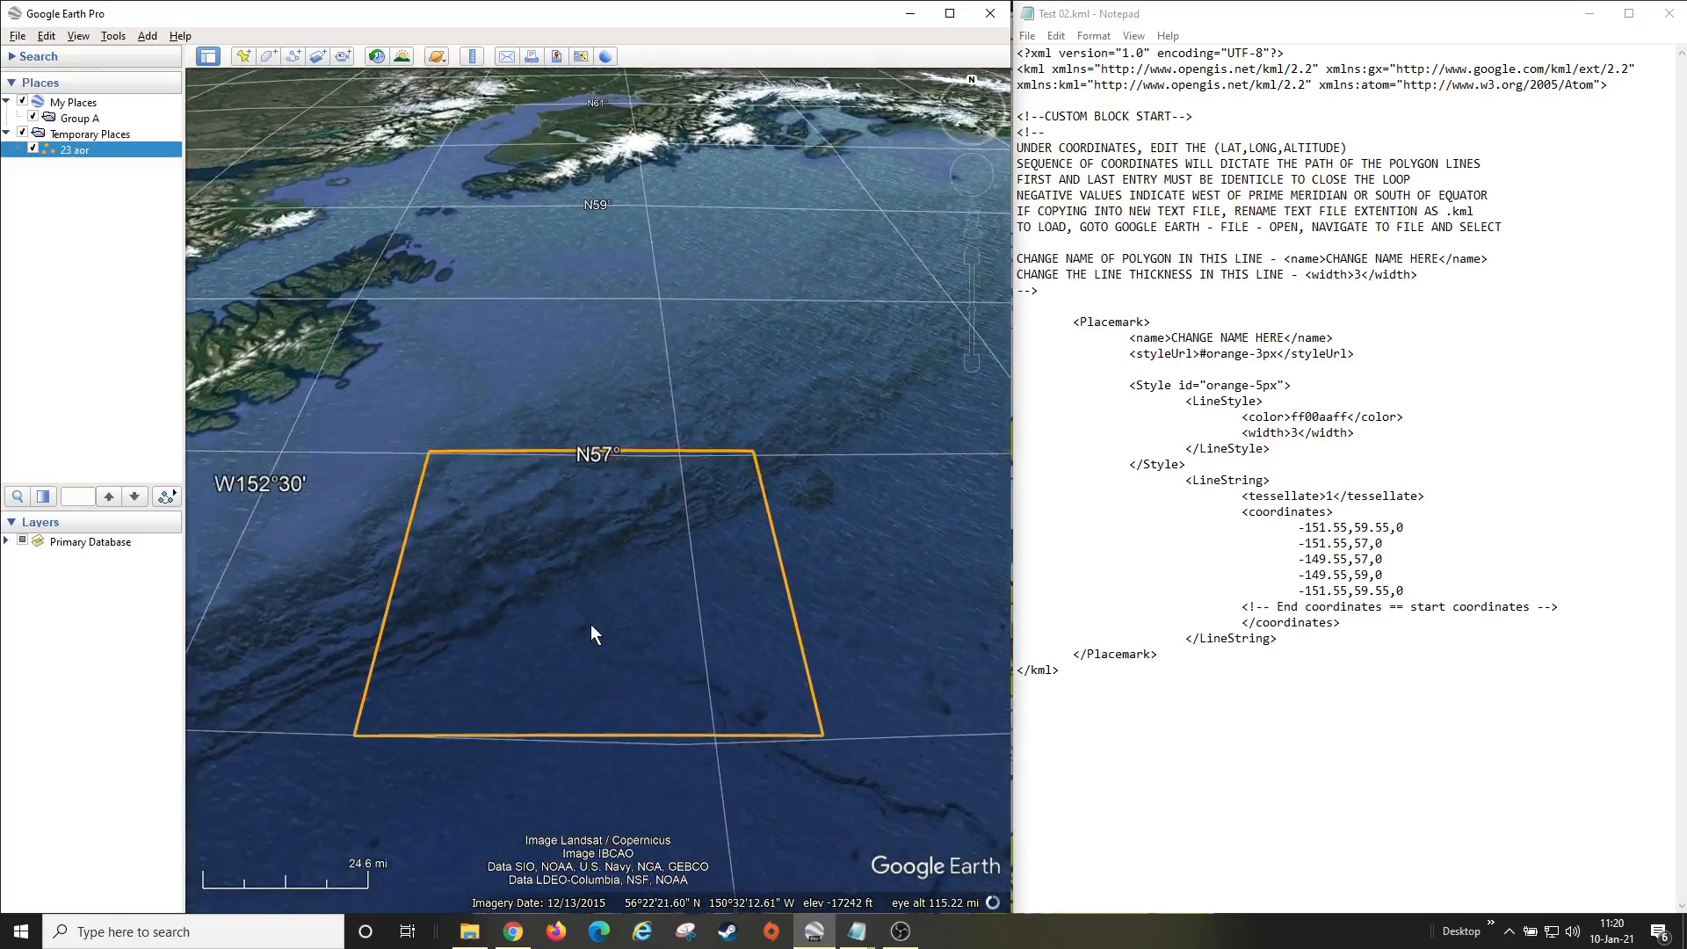
# - Move the 23 aor polygon from Temporary Places into the Group A folder
pyautogui.scroll(3, 589, 541)
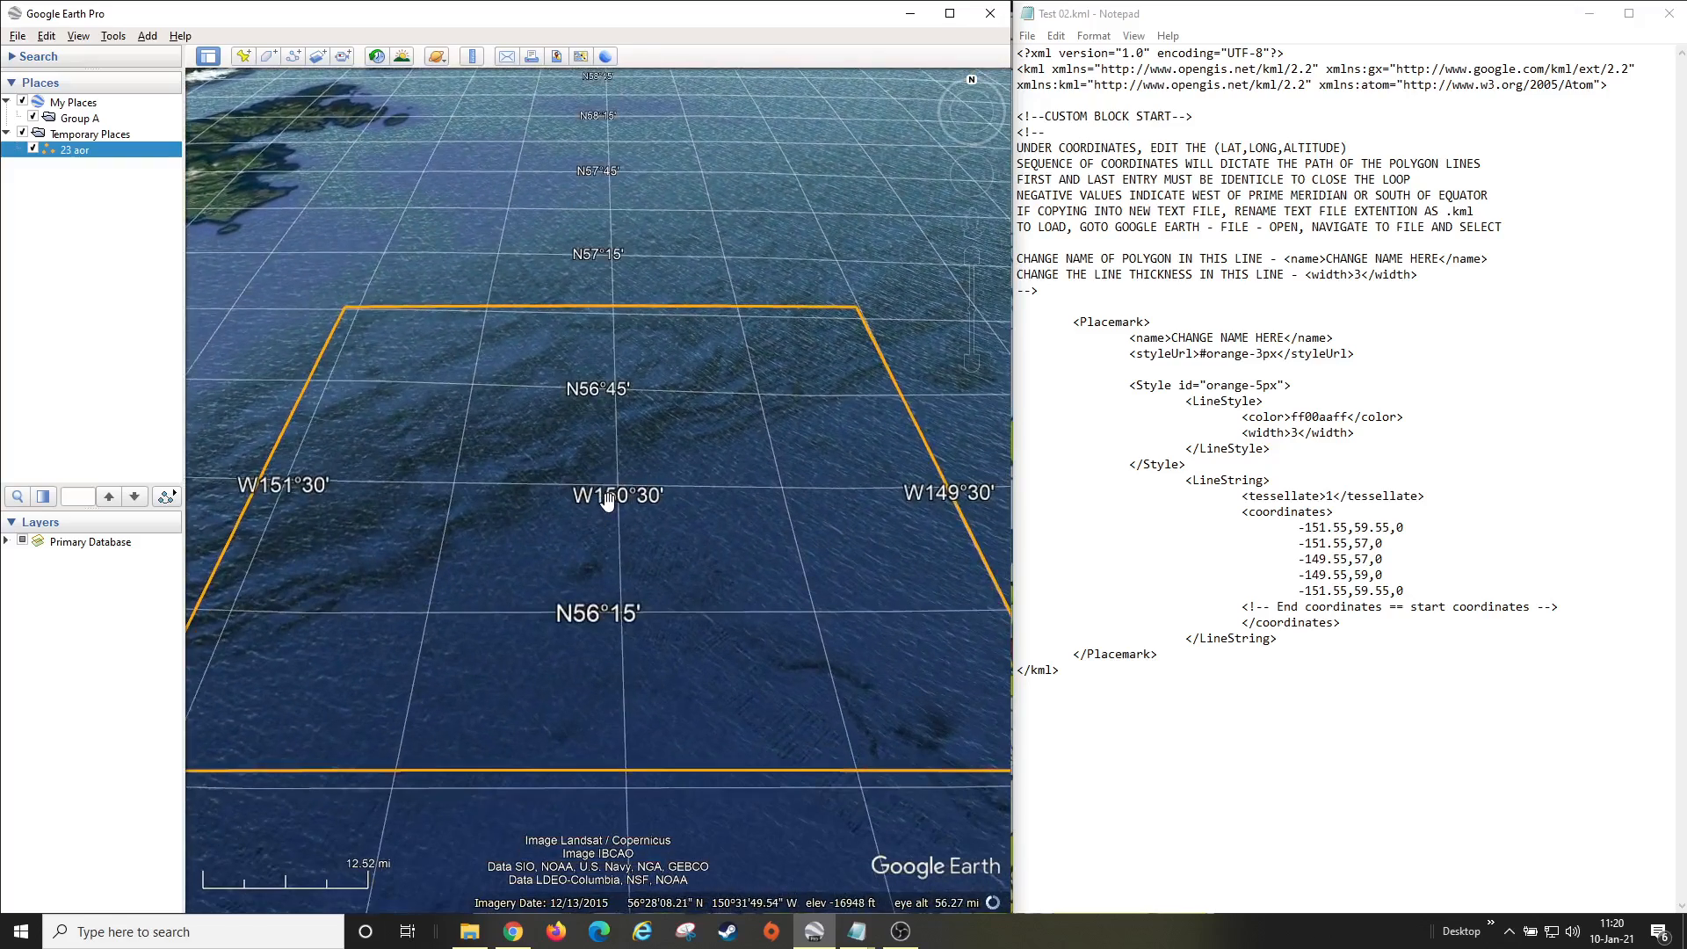
pyautogui.scroll(-2, 609, 497)
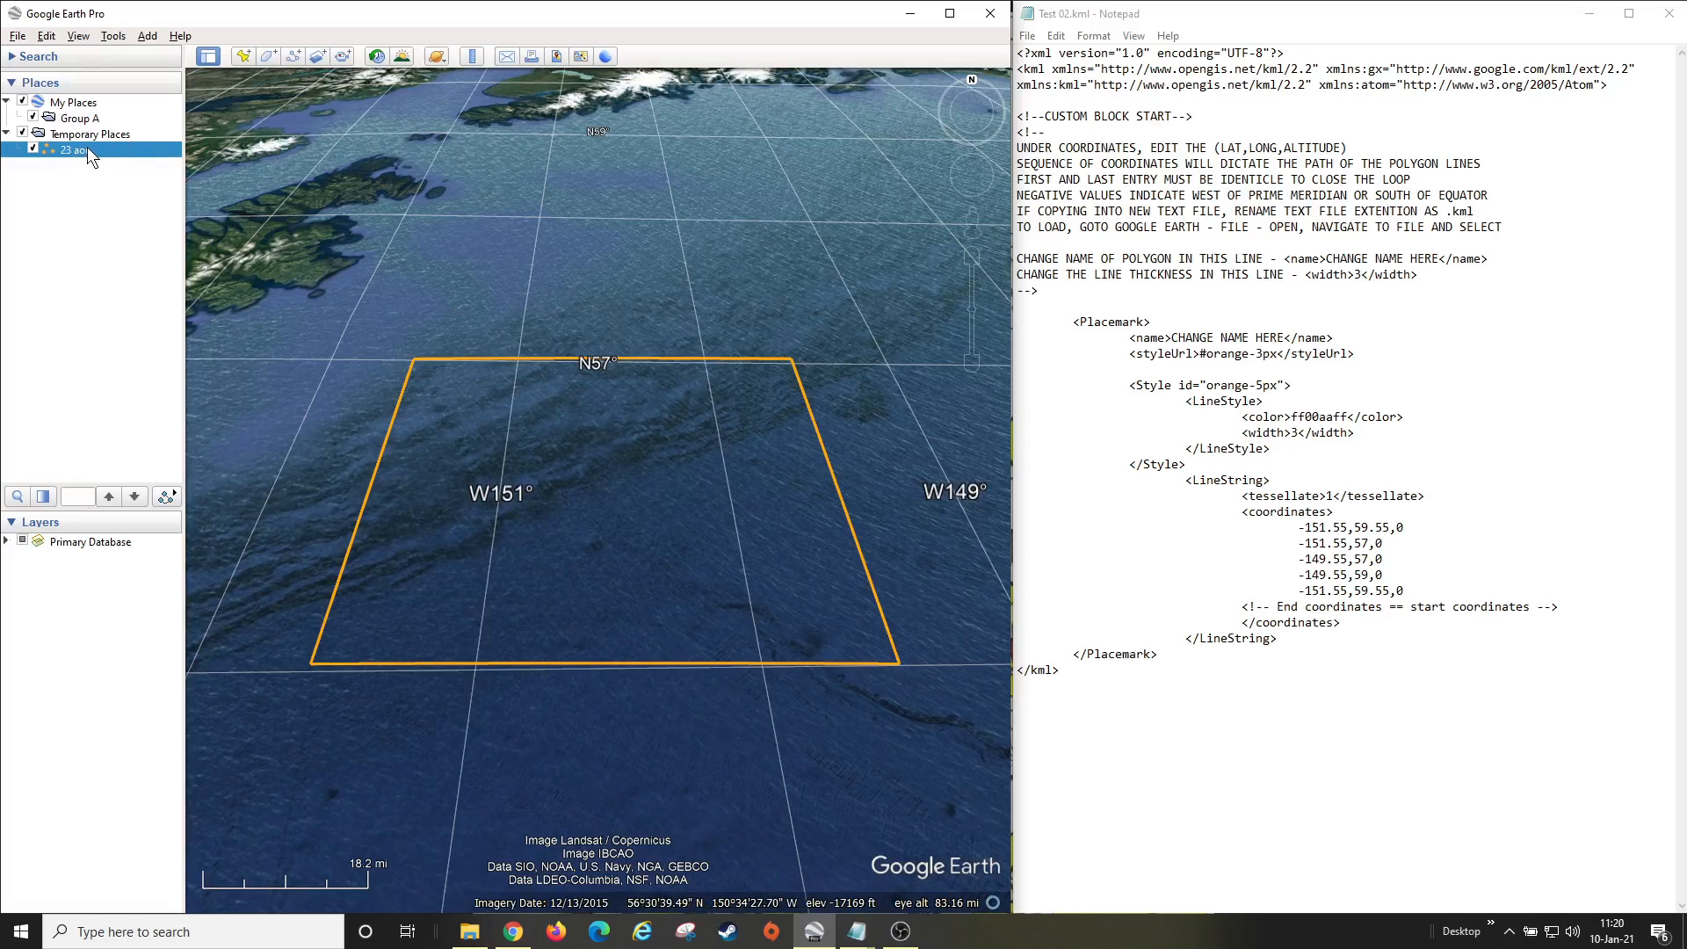
pyautogui.moveTo(87, 150); pyautogui.dragTo(93, 121)
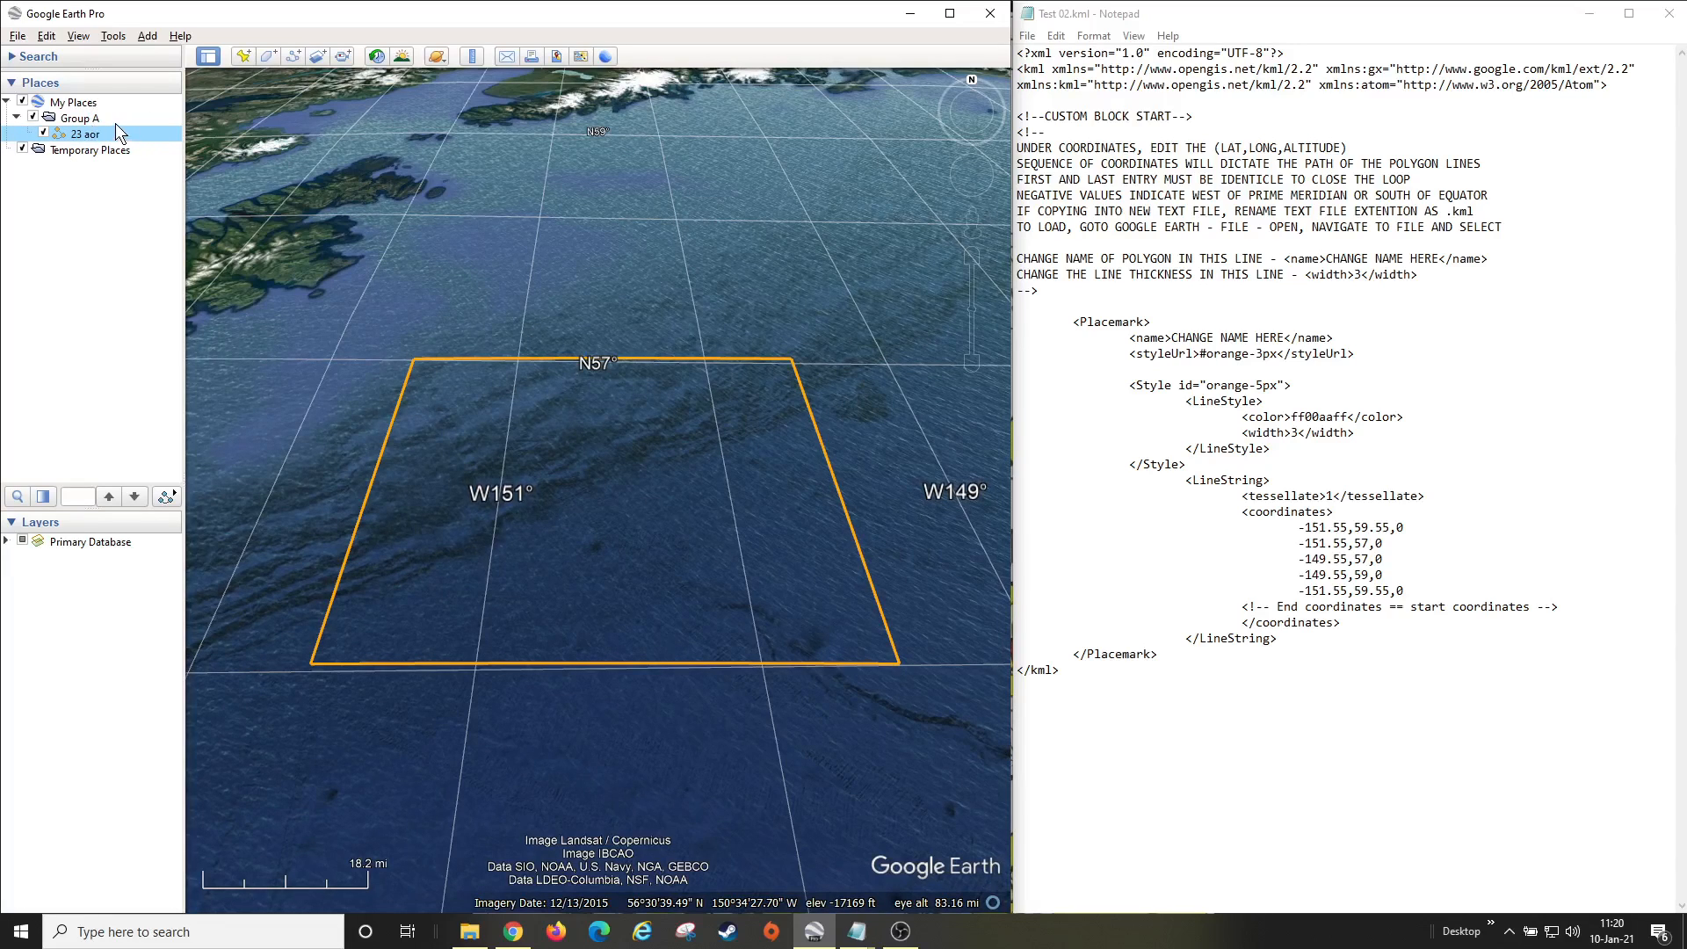
# - Add a placemark named Item A to the Group A folder and open its icon choices
pyautogui.rightClick(115, 118)
pyautogui.moveTo(183, 128)
pyautogui.click(295, 150)
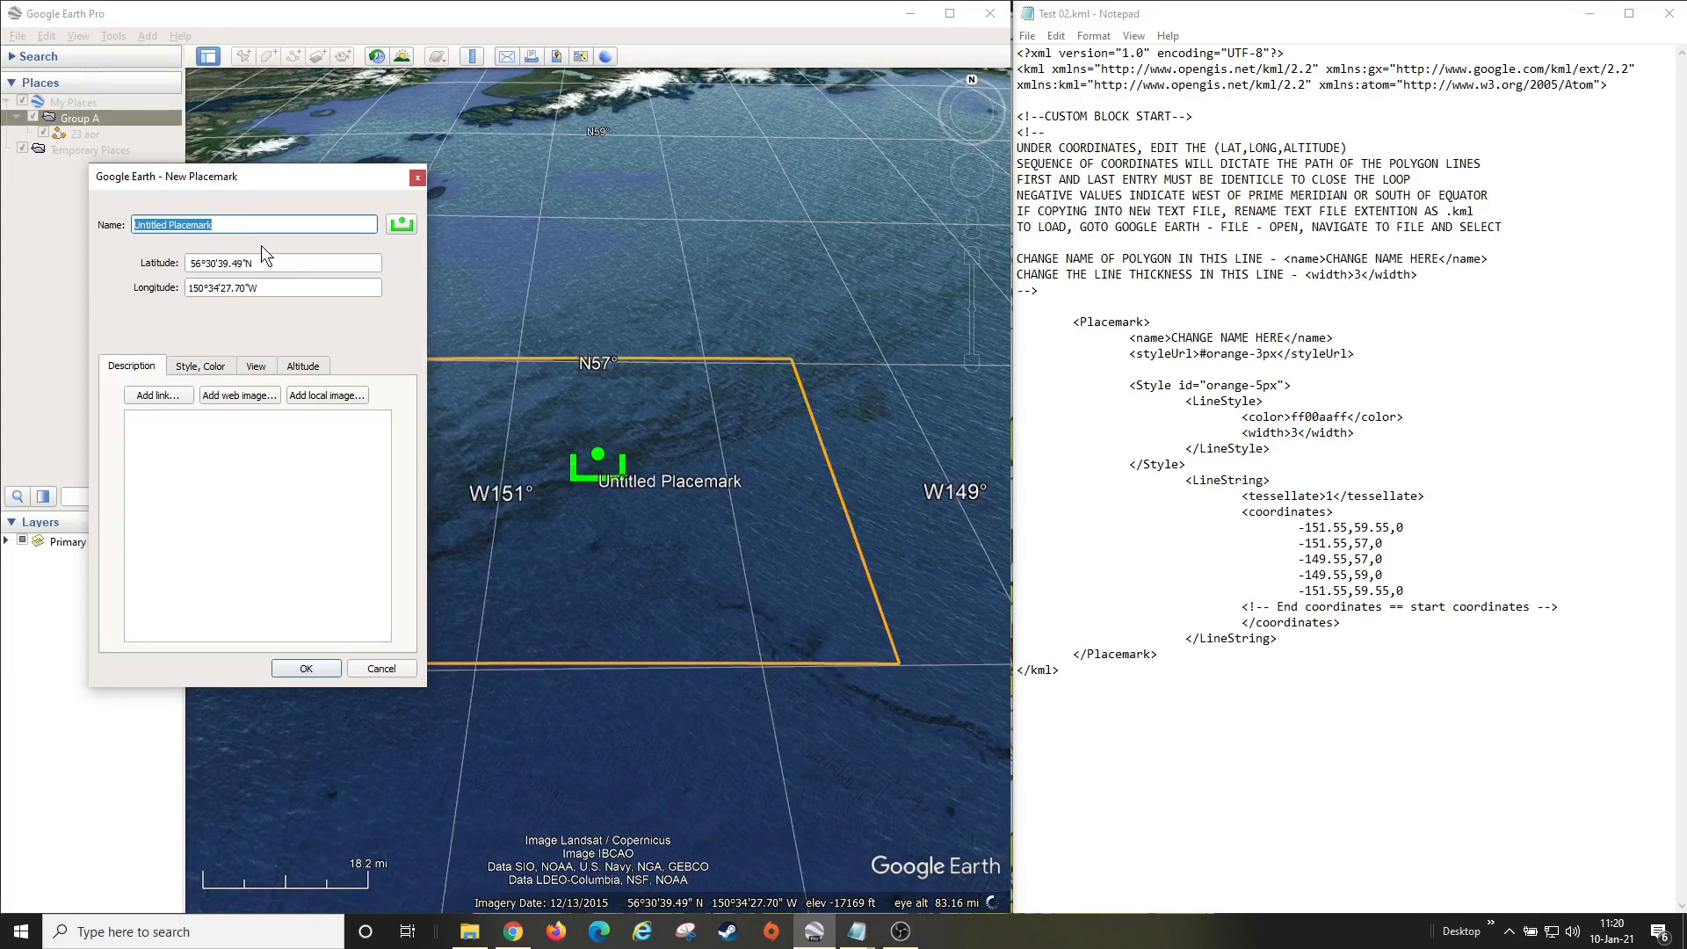
pyautogui.write('I')
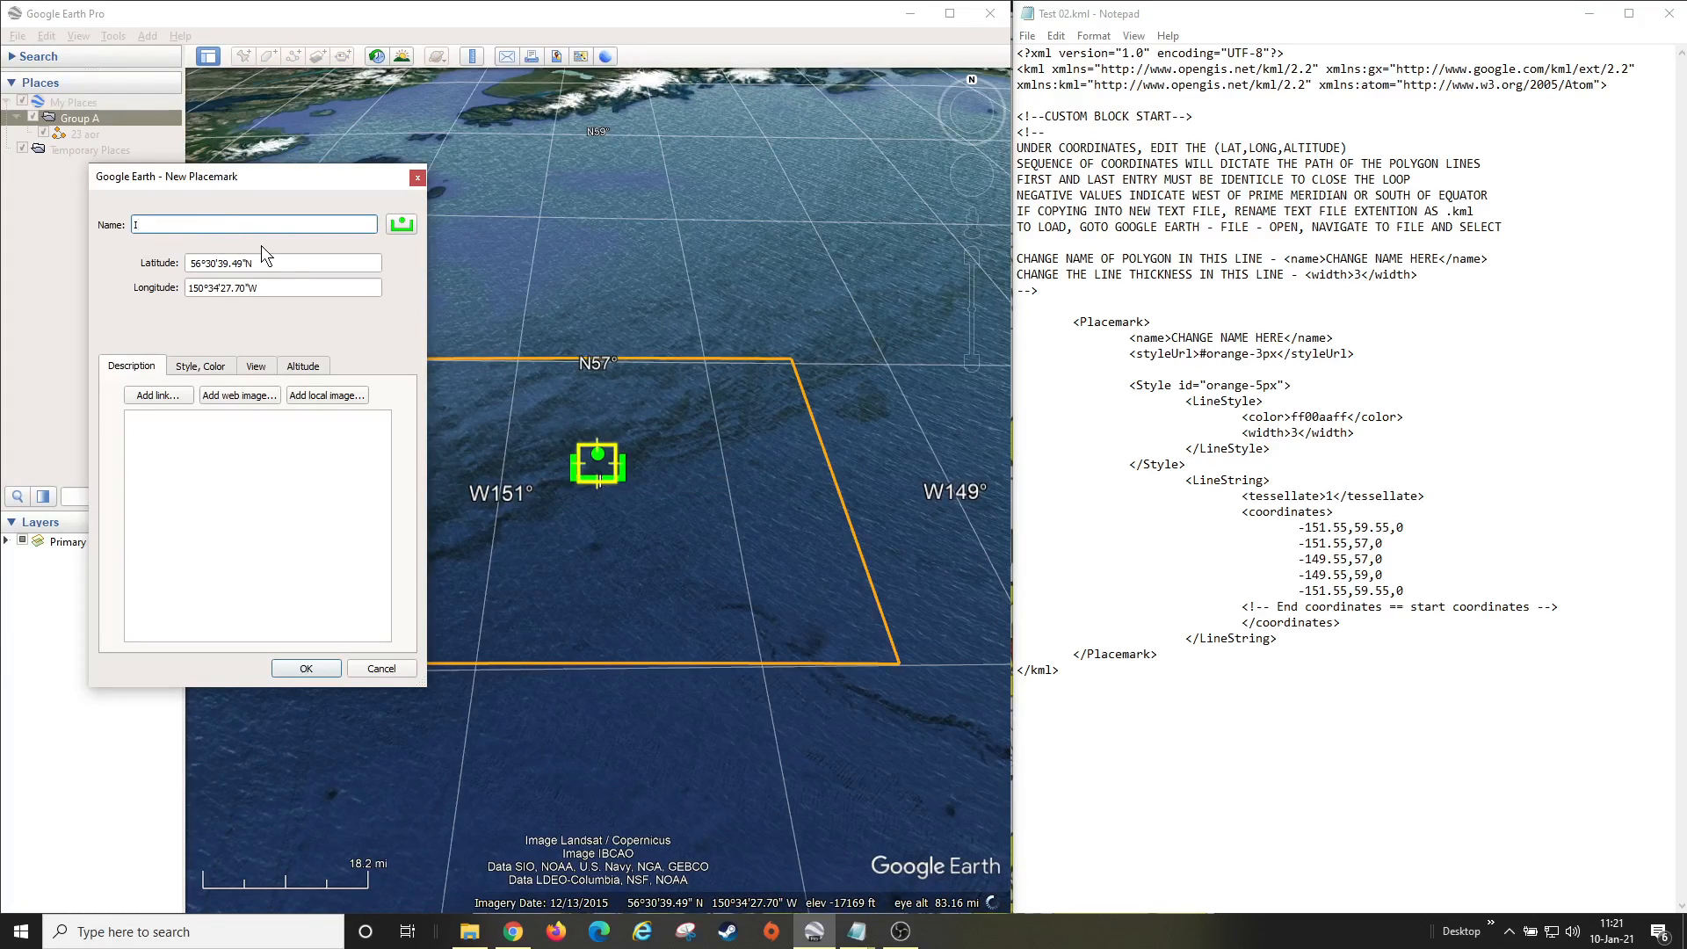
pyautogui.write('tem A')
pyautogui.click(402, 225)
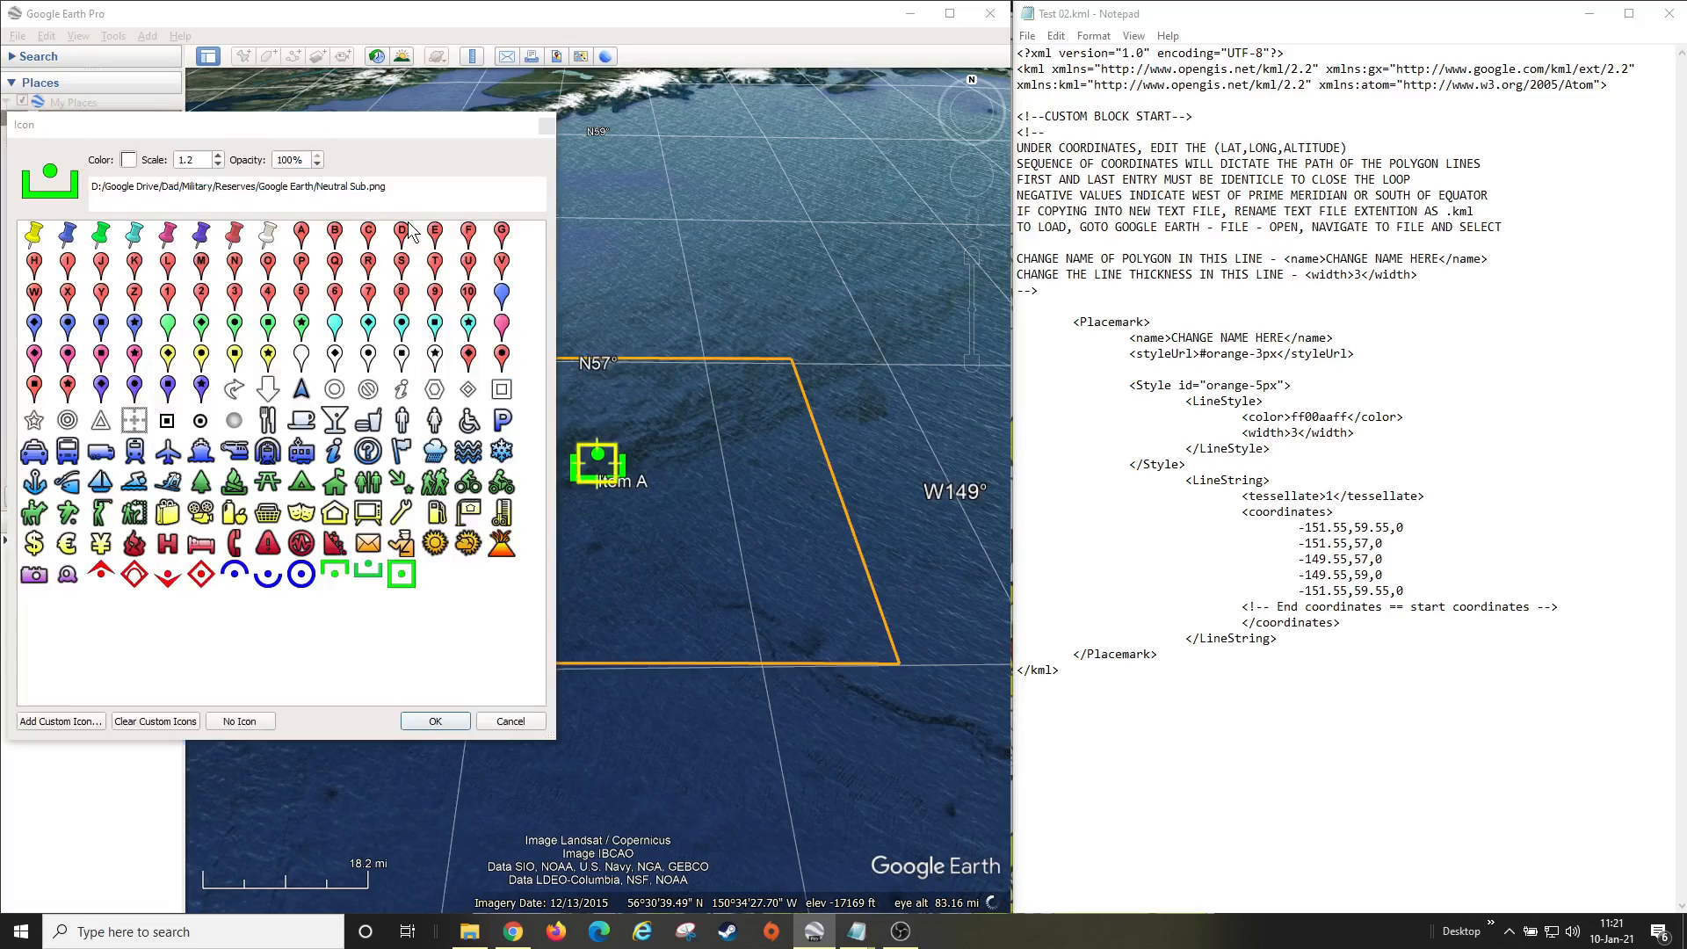
pyautogui.click(102, 573)
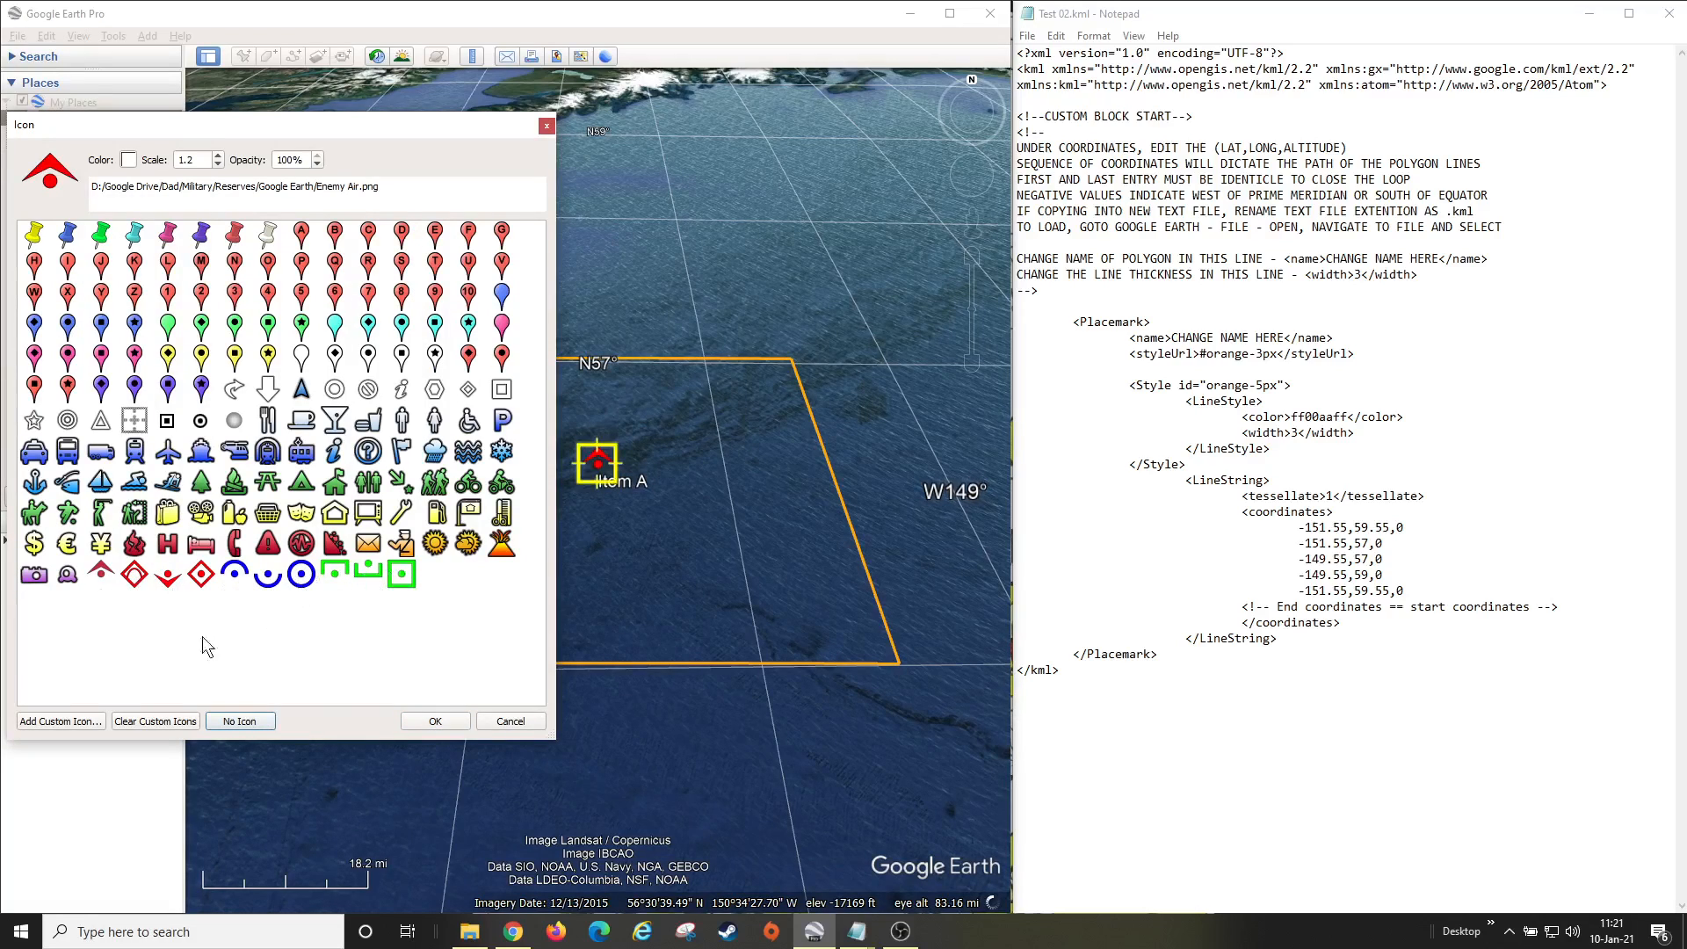
pyautogui.click(58, 722)
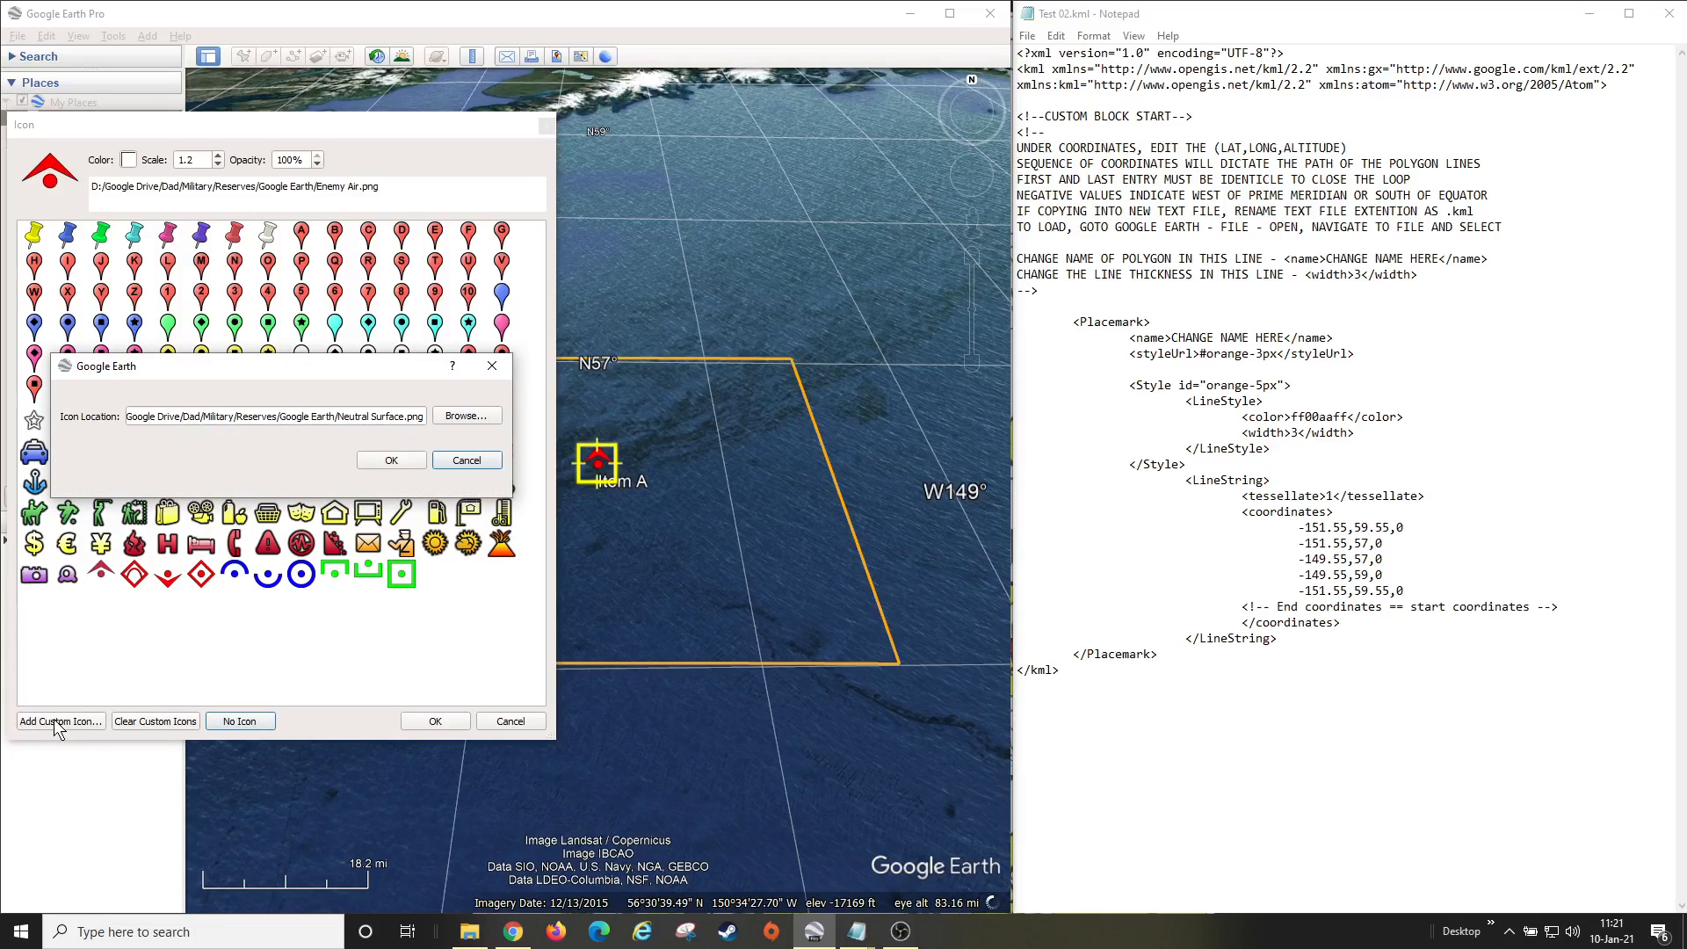
pyautogui.click(464, 416)
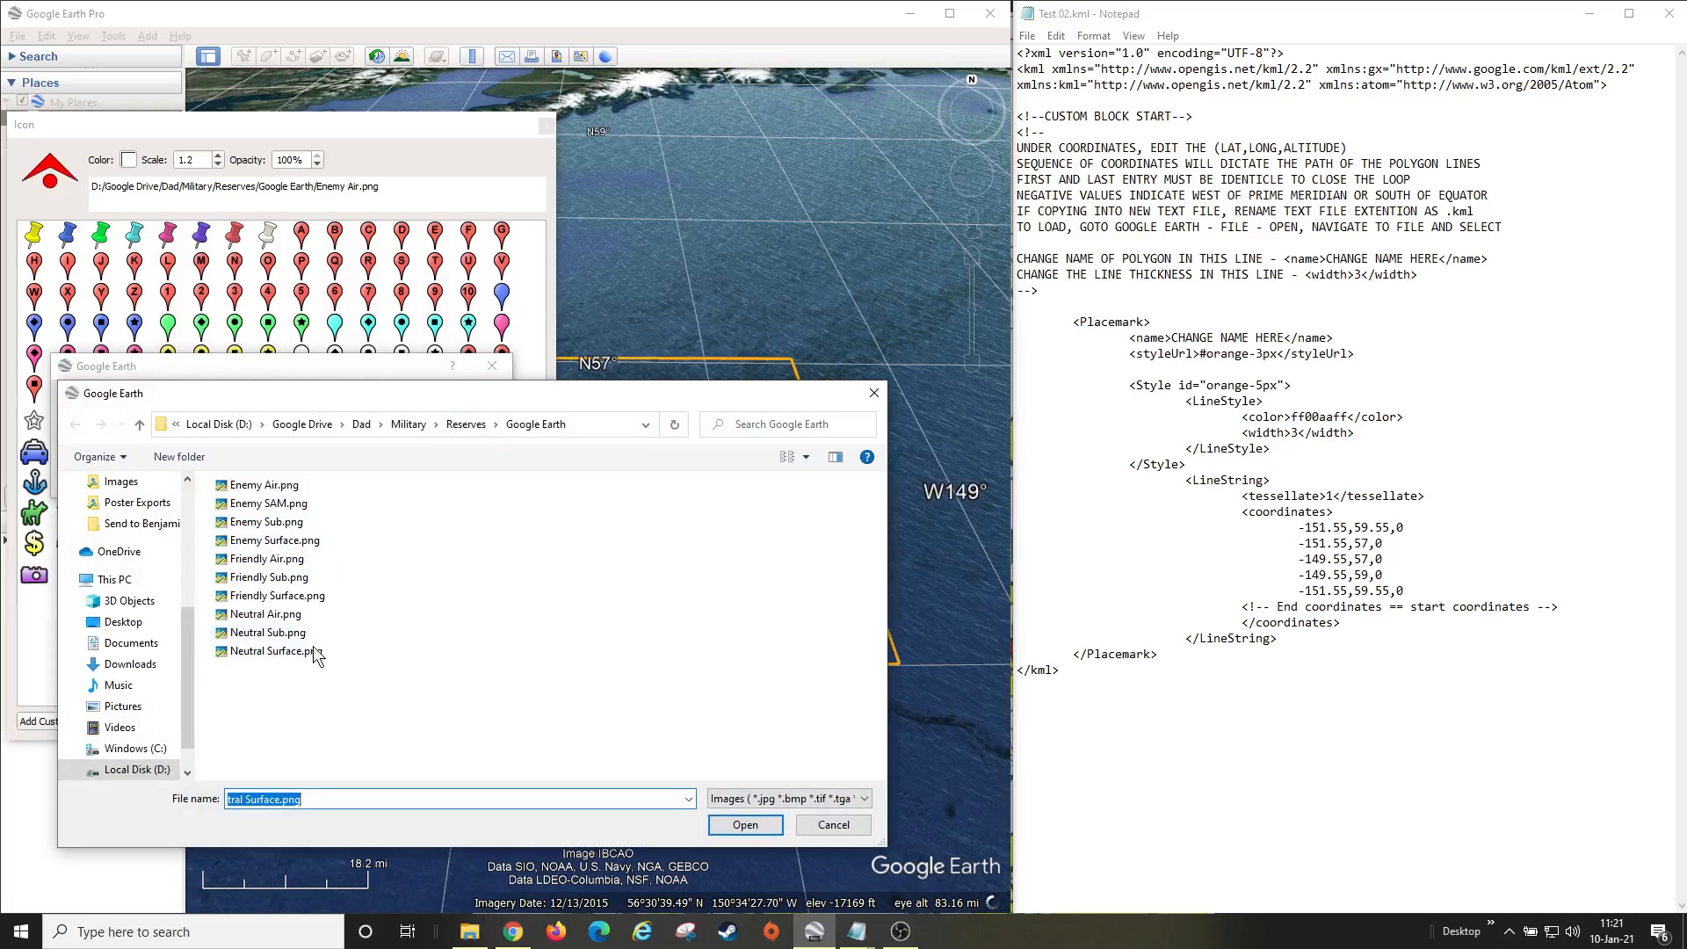
pyautogui.click(747, 829)
pyautogui.click(466, 460)
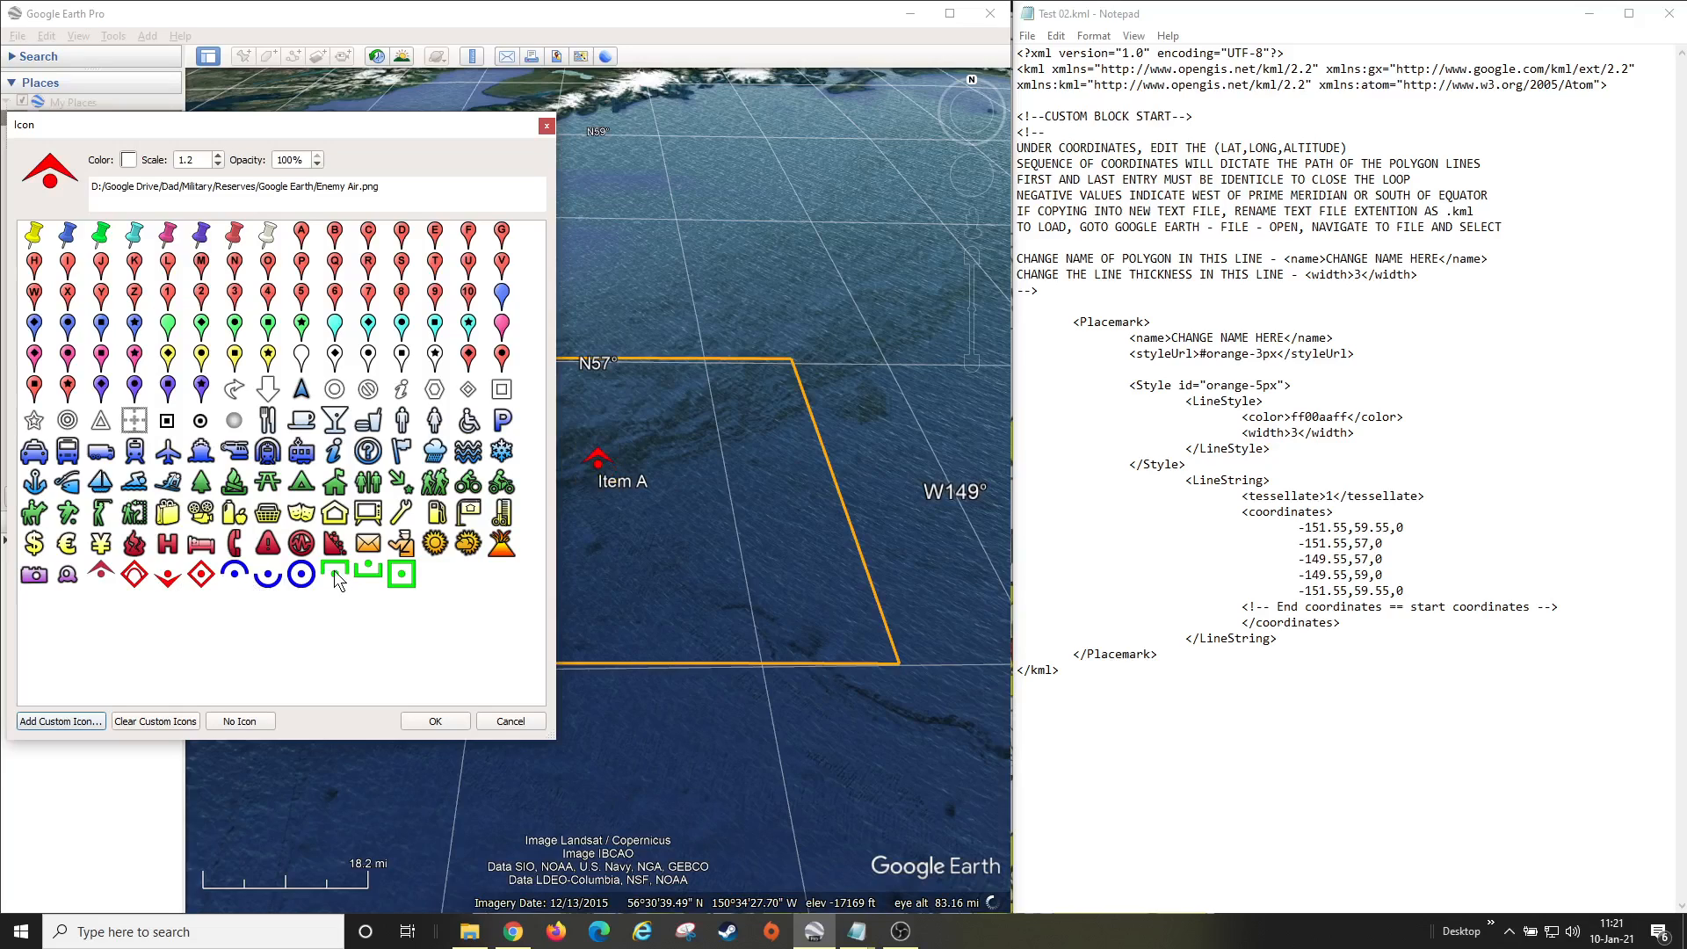
# - Assign the blue Friendly Sub icon to the Item A placemark and save the placemark
pyautogui.click(268, 576)
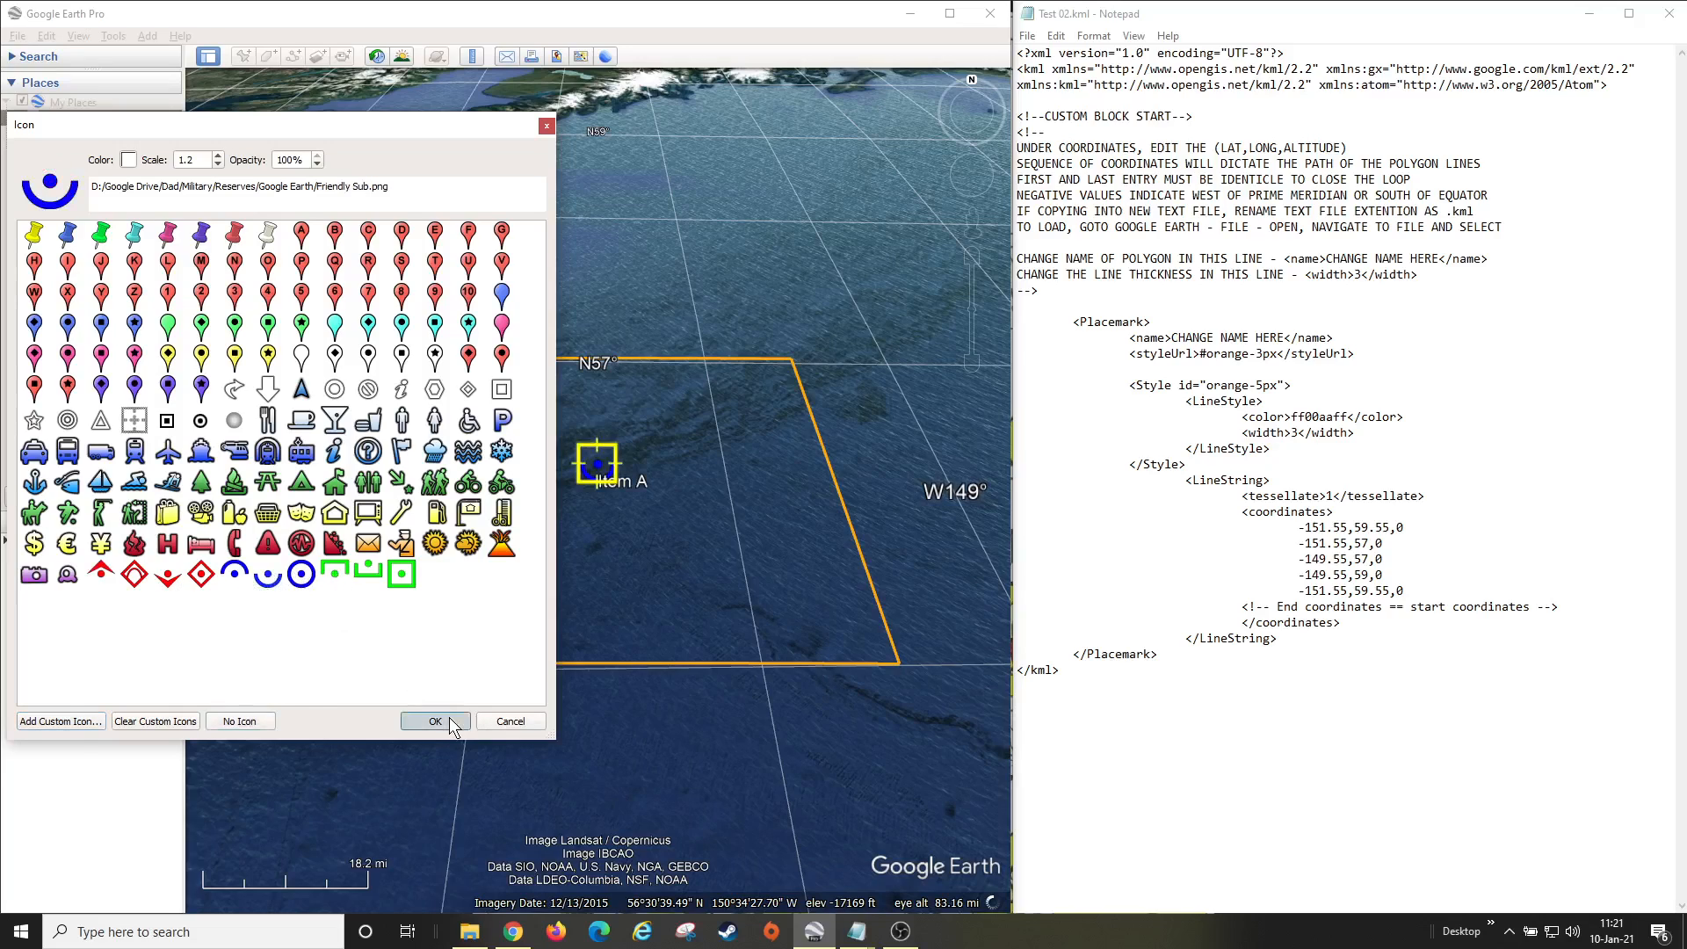
pyautogui.click(435, 721)
pyautogui.click(308, 670)
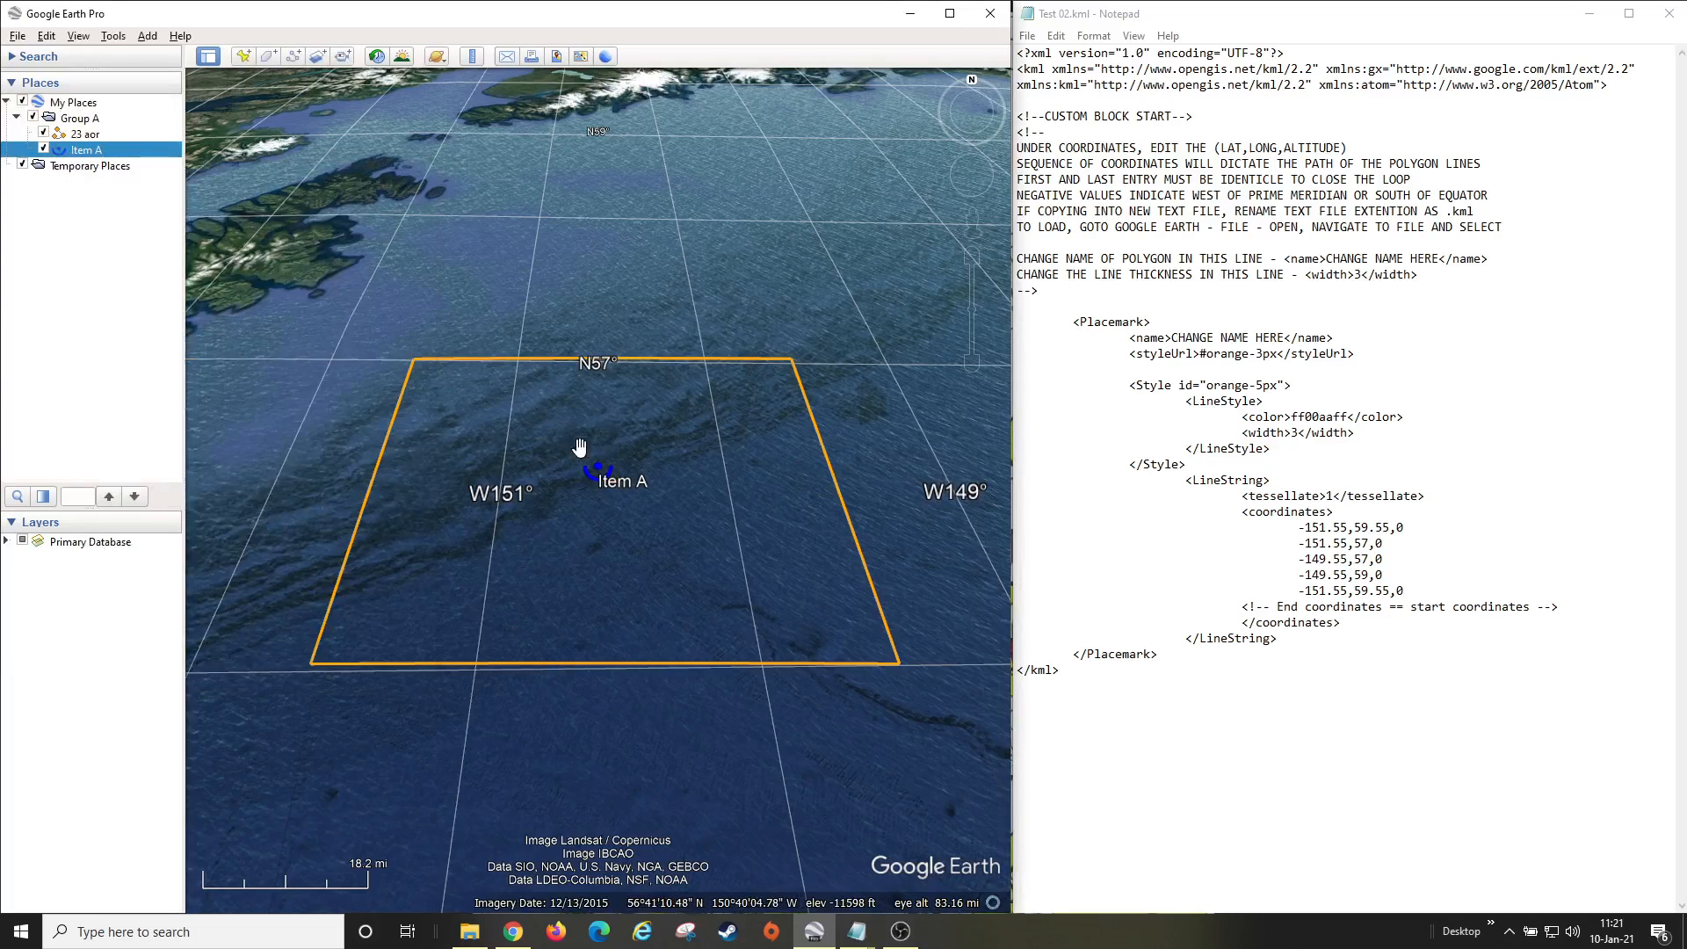
# - Rename the 23 aor polygon in Group A as Item A
pyautogui.click(88, 135)
pyautogui.rightClick(104, 139)
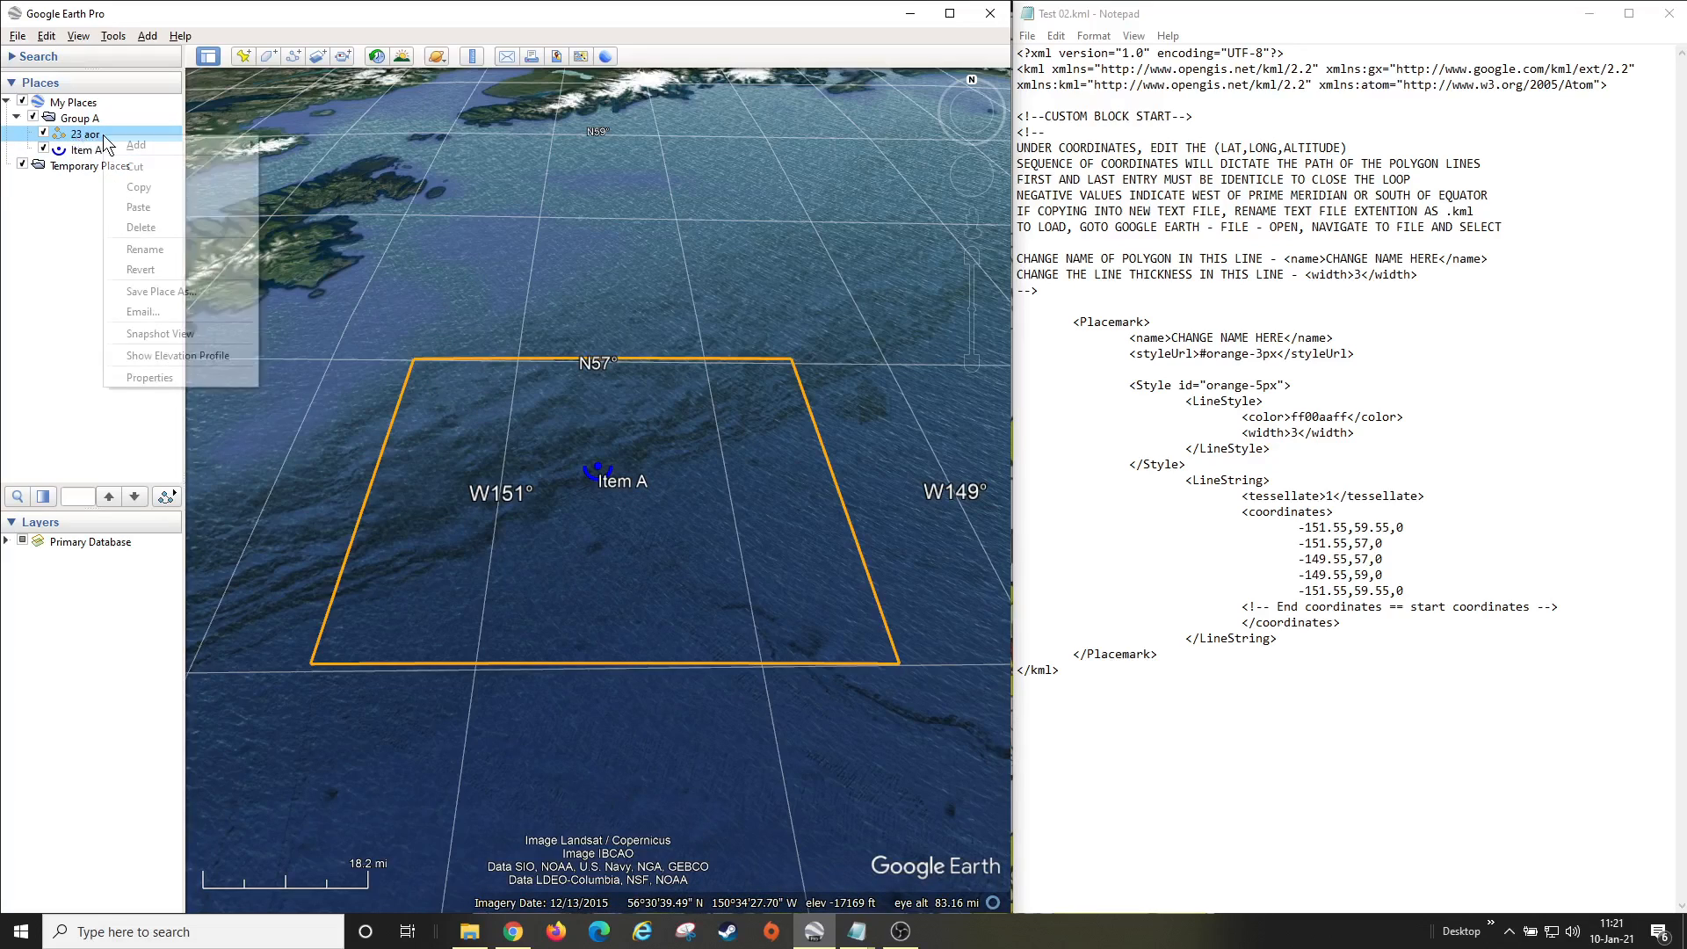
pyautogui.click(157, 250)
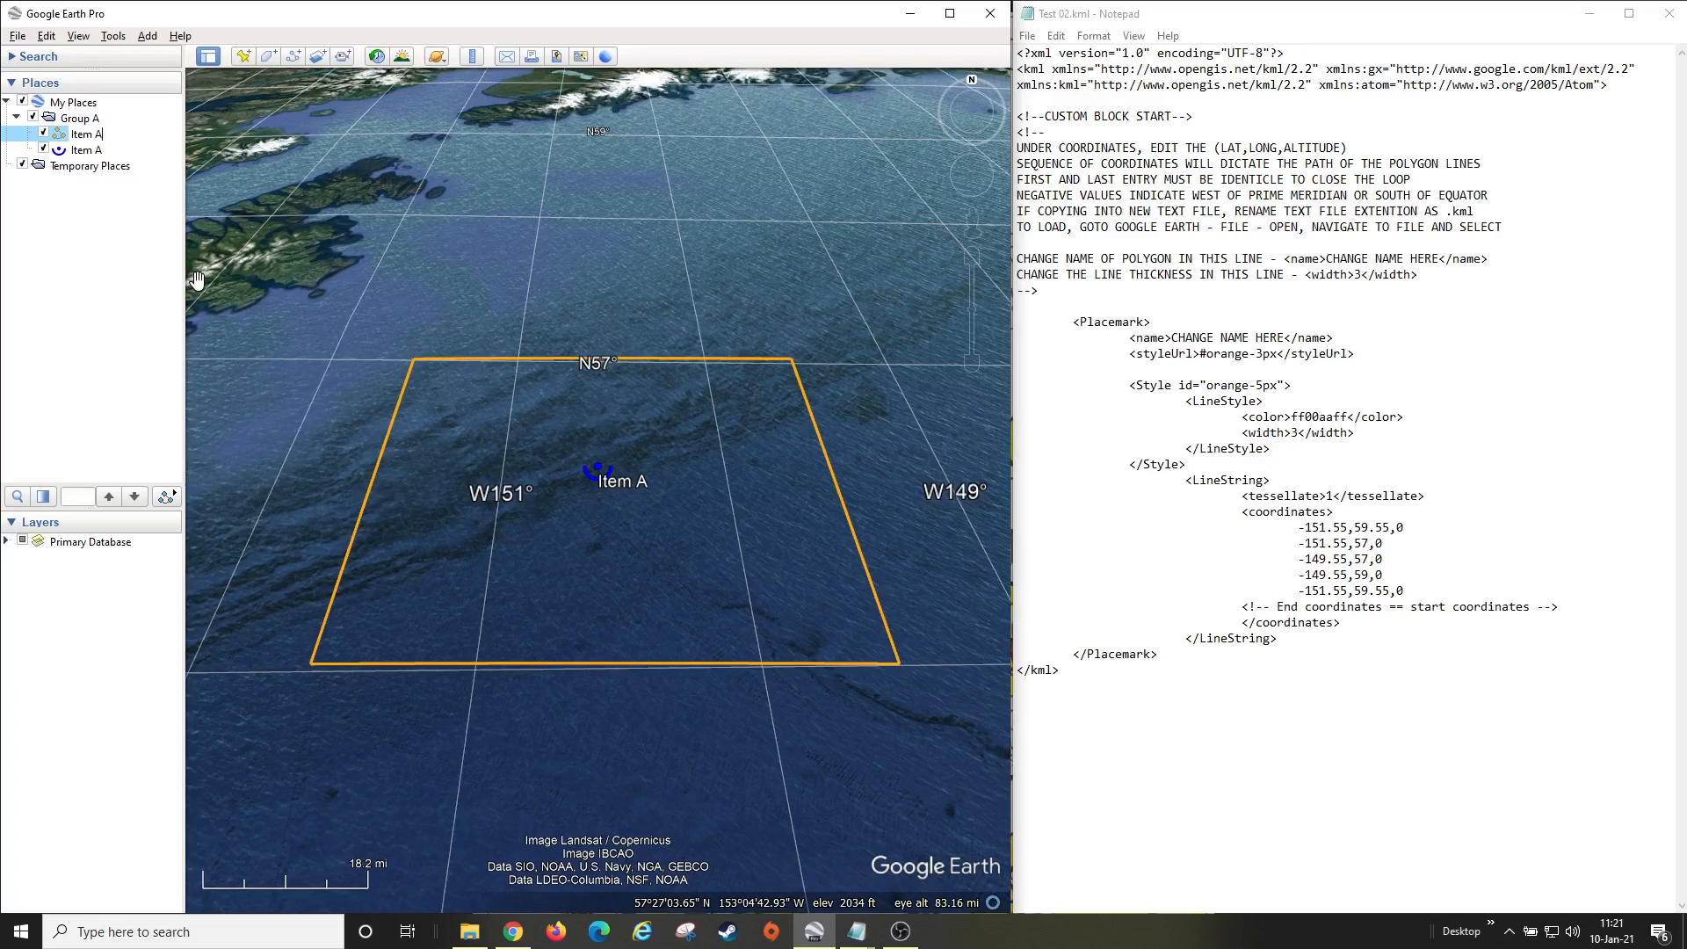
pyautogui.click(93, 239)
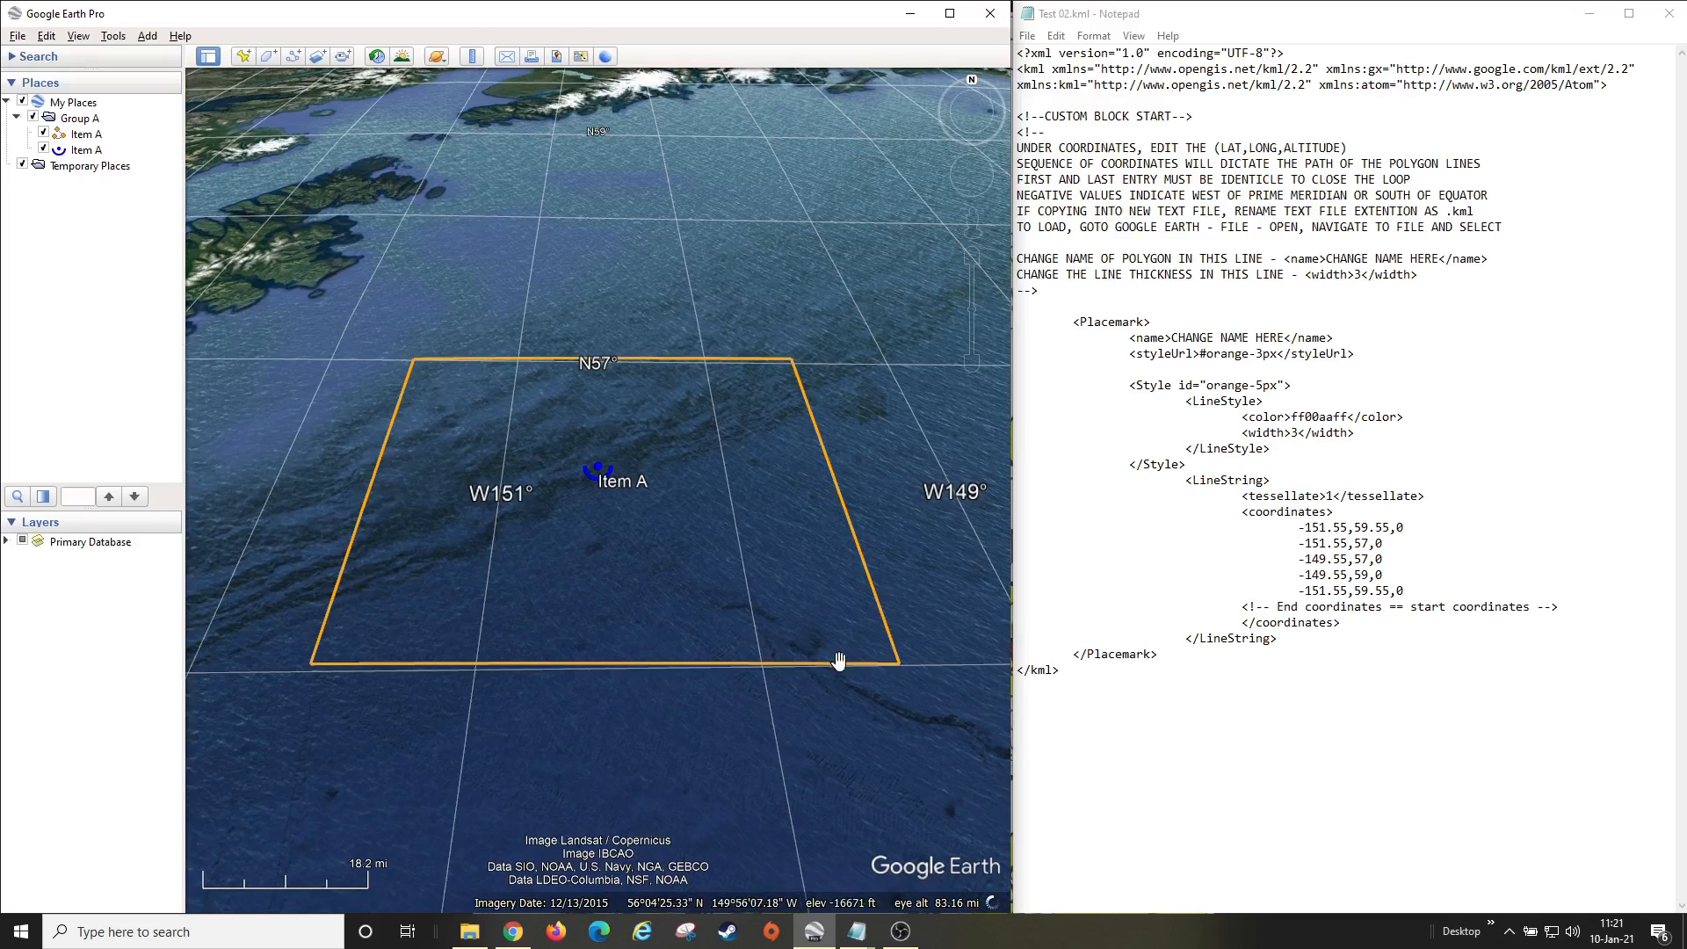
# - Add a new folder named Group B under My Places
pyautogui.moveTo(631, 362); pyautogui.dragTo(627, 538)
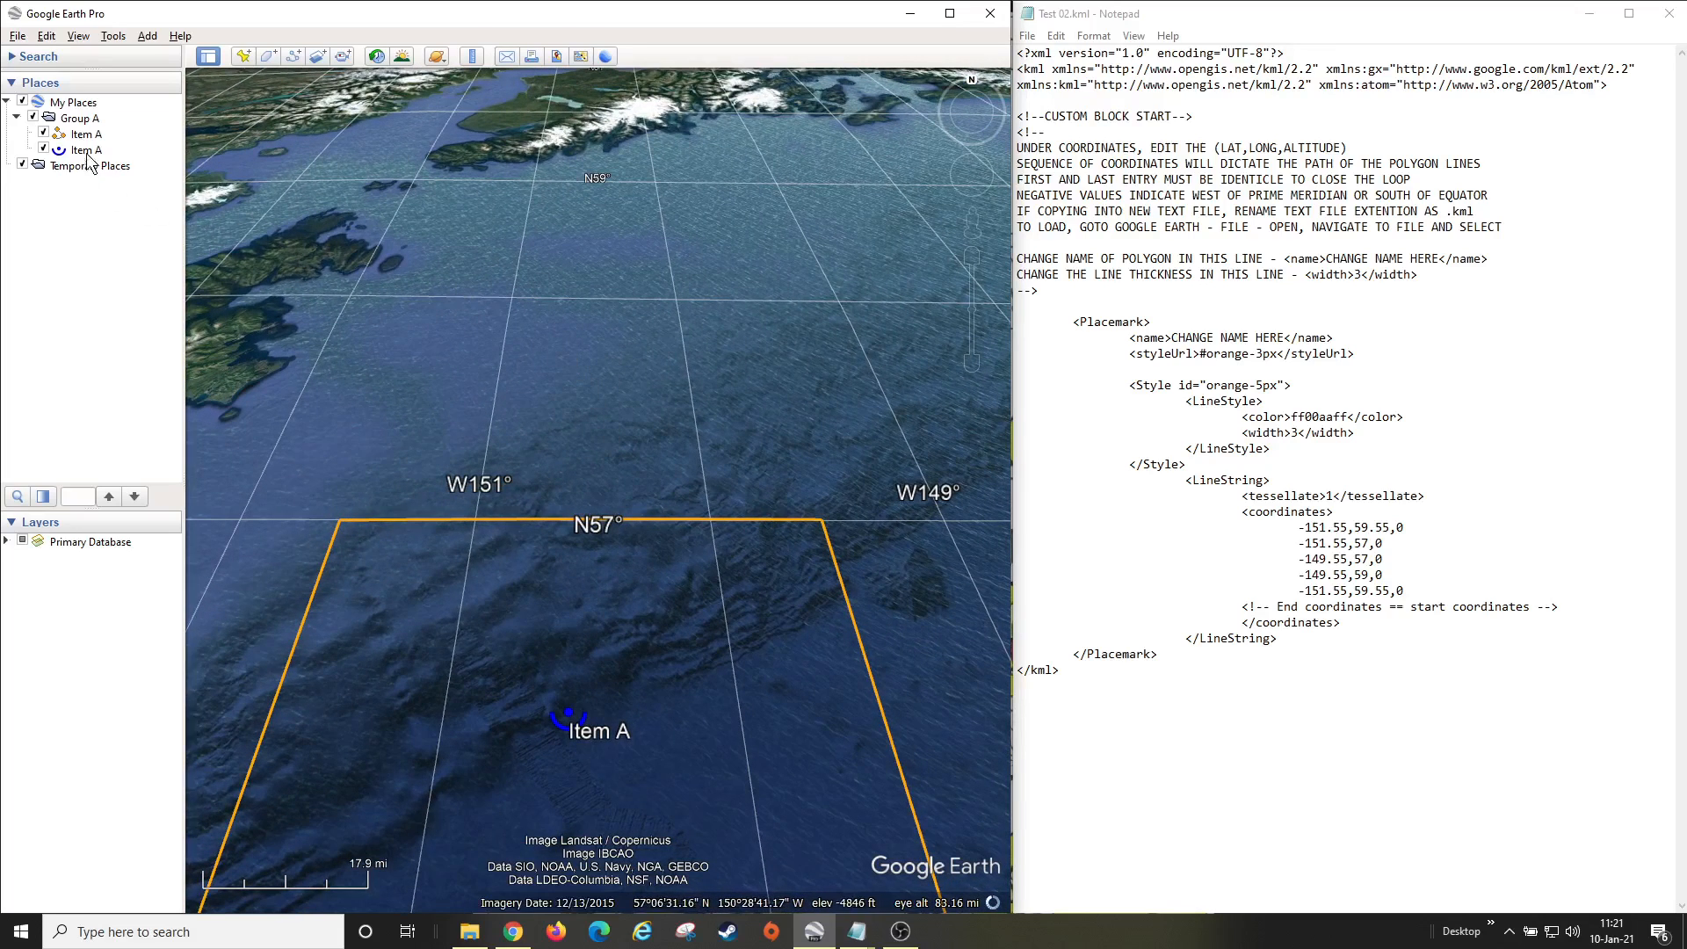
pyautogui.click(74, 102)
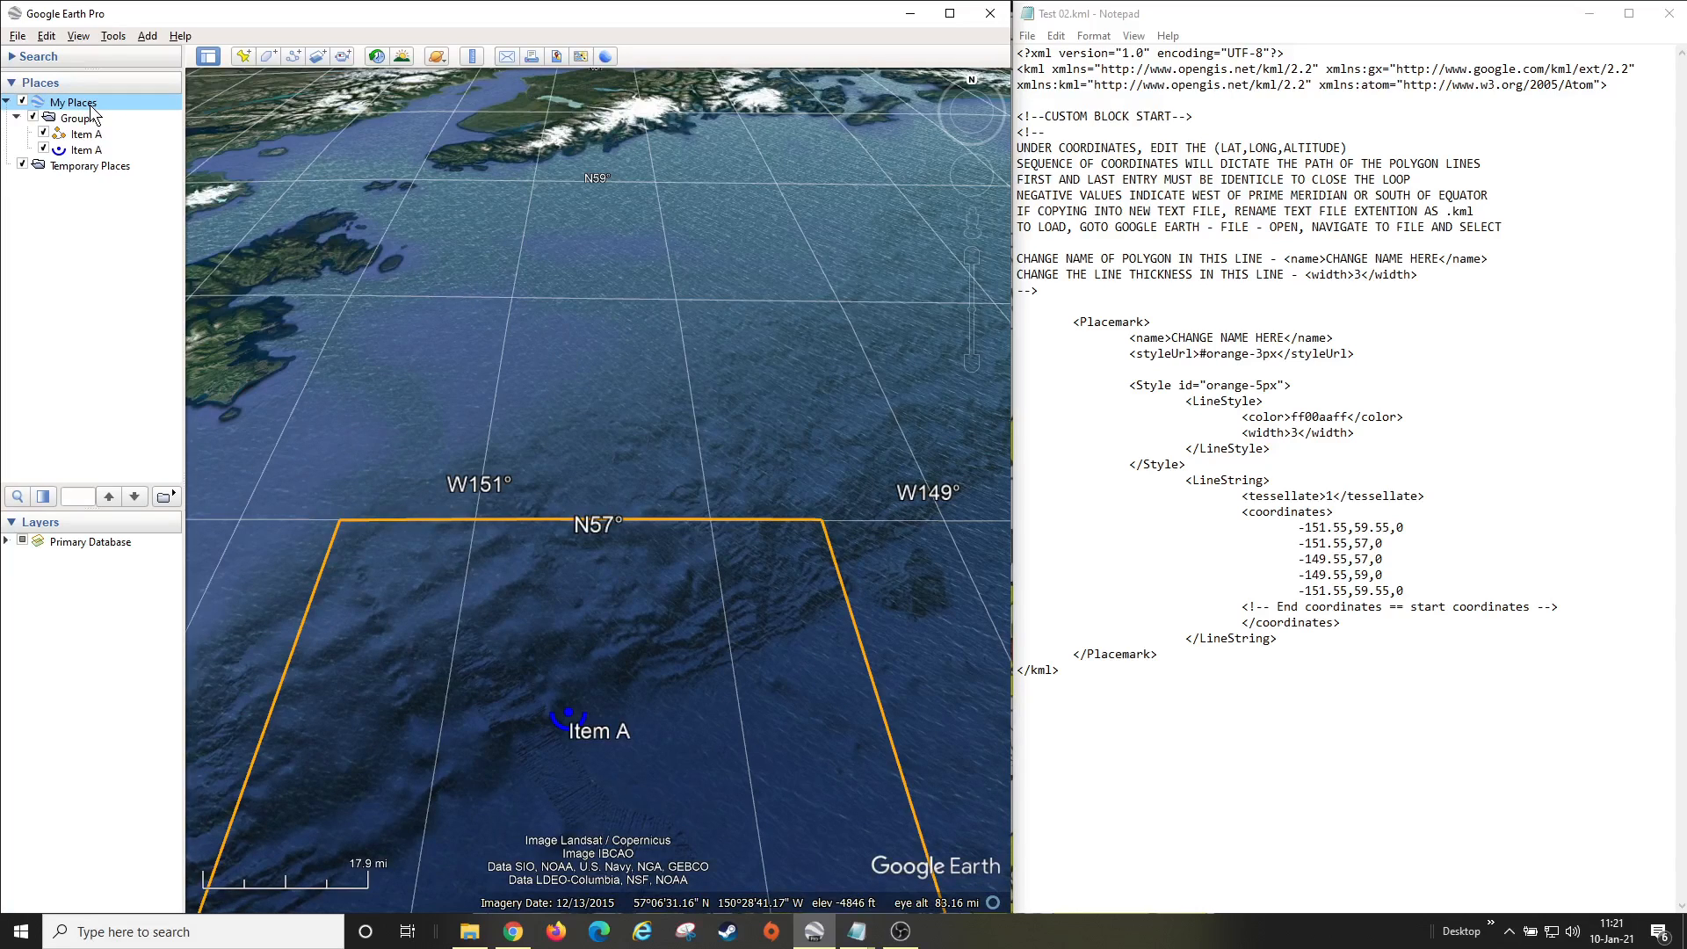
pyautogui.rightClick(91, 108)
pyautogui.moveTo(136, 118)
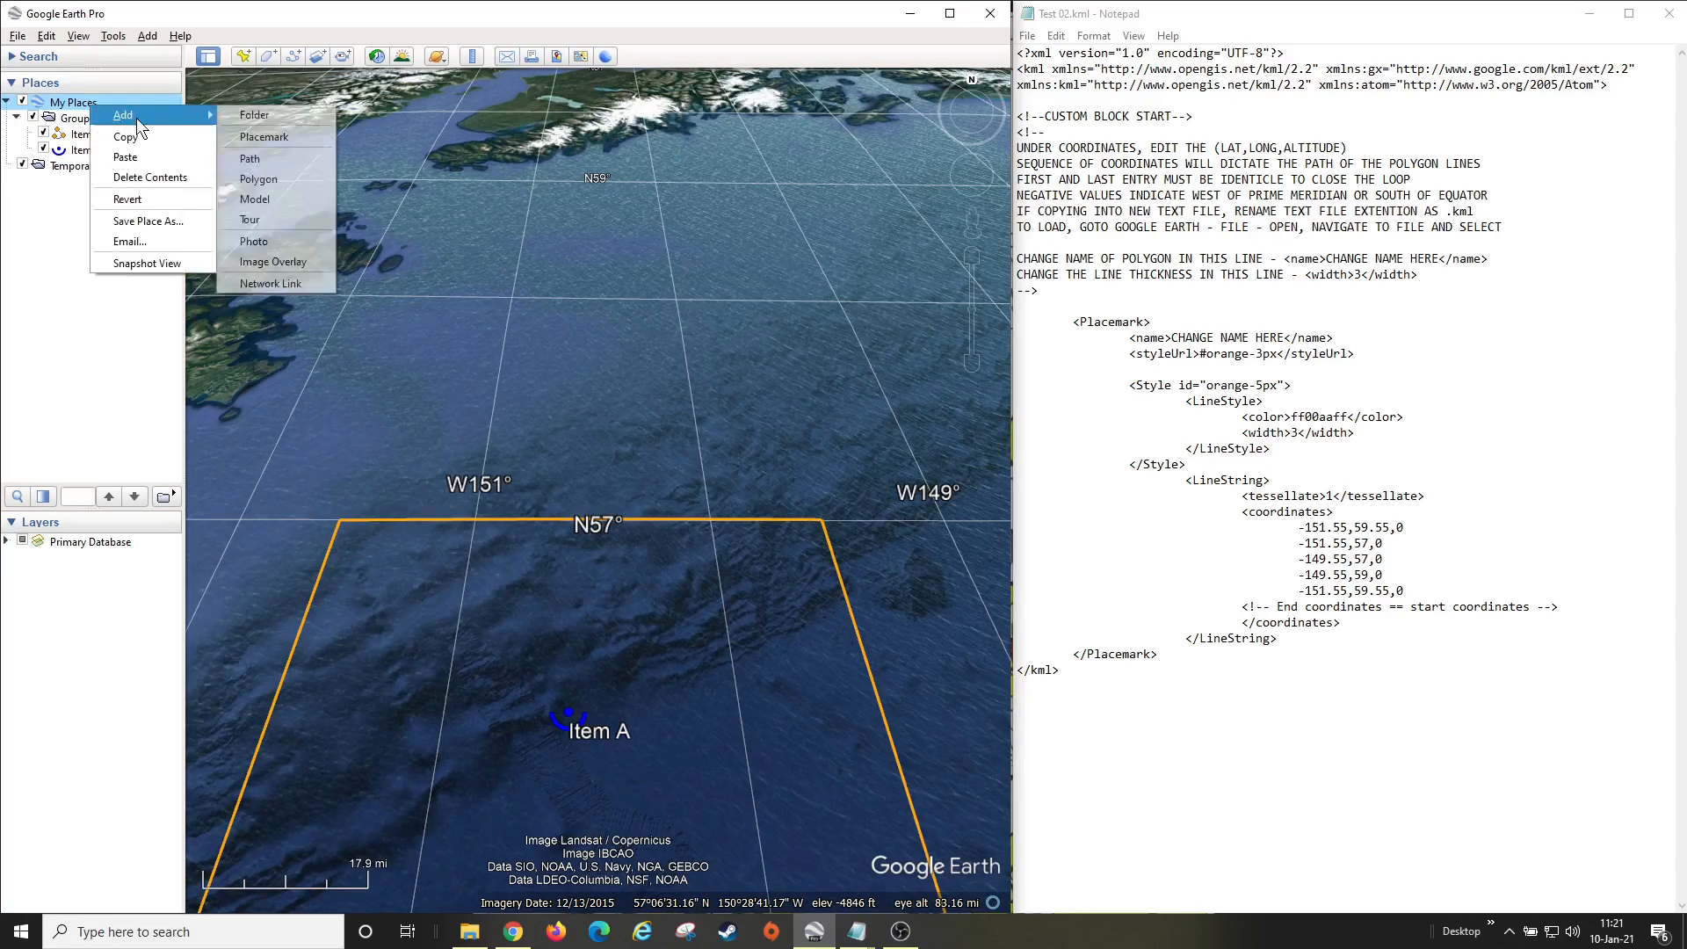
pyautogui.click(252, 115)
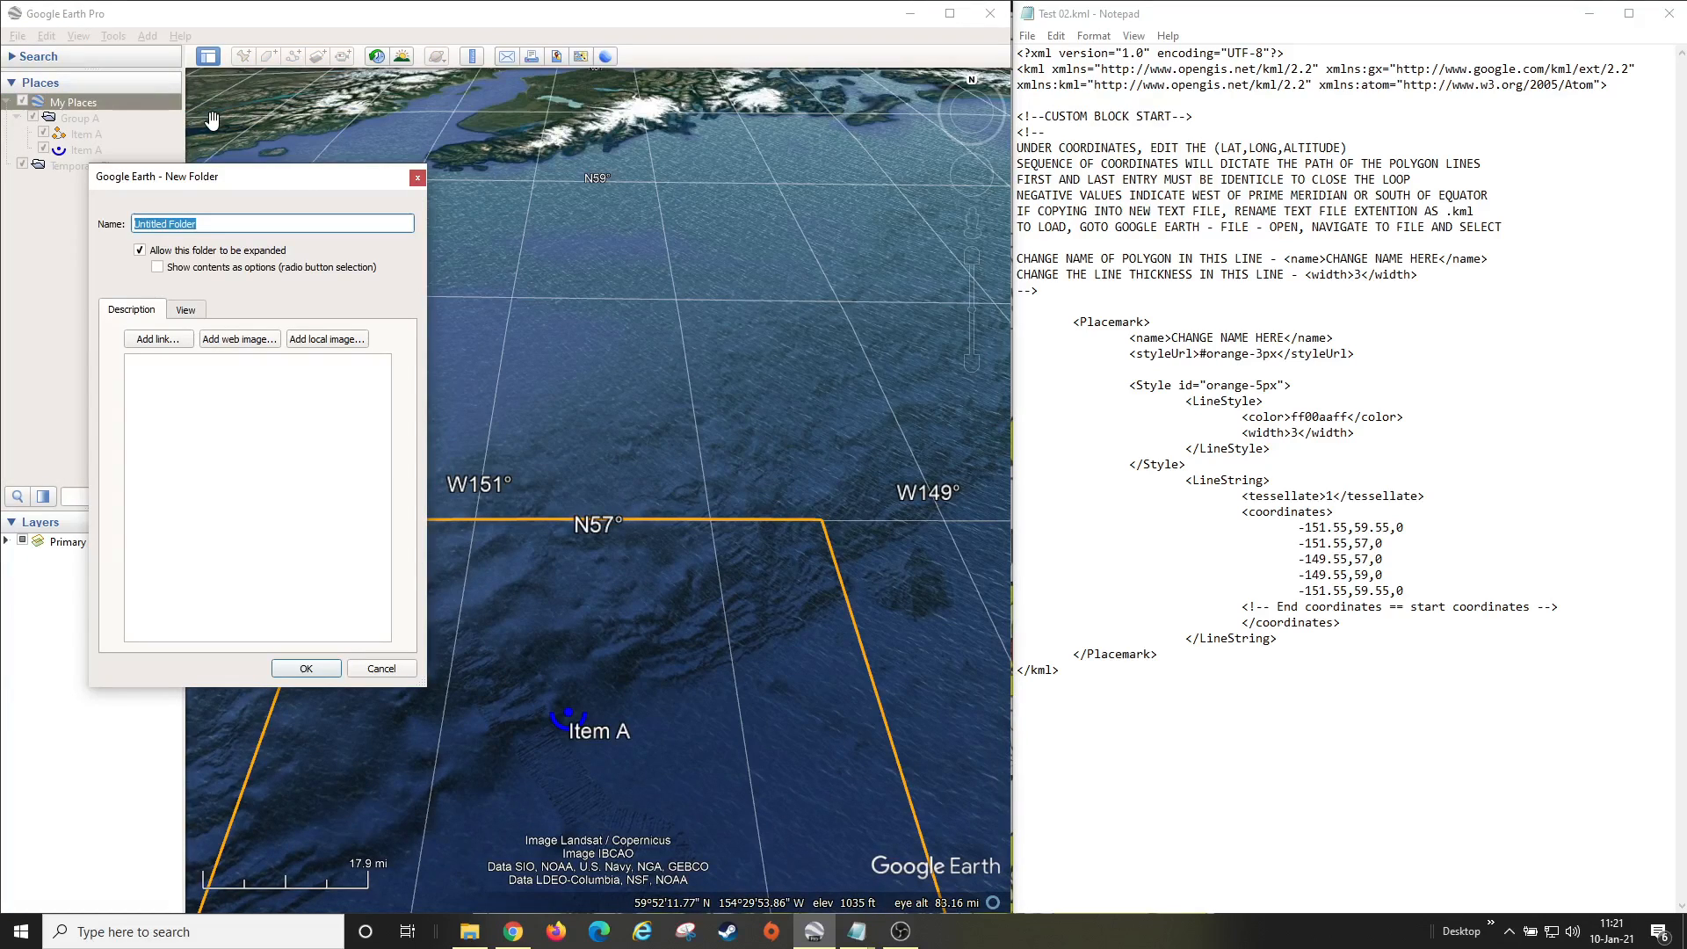
pyautogui.write('Group B')
pyautogui.click(308, 669)
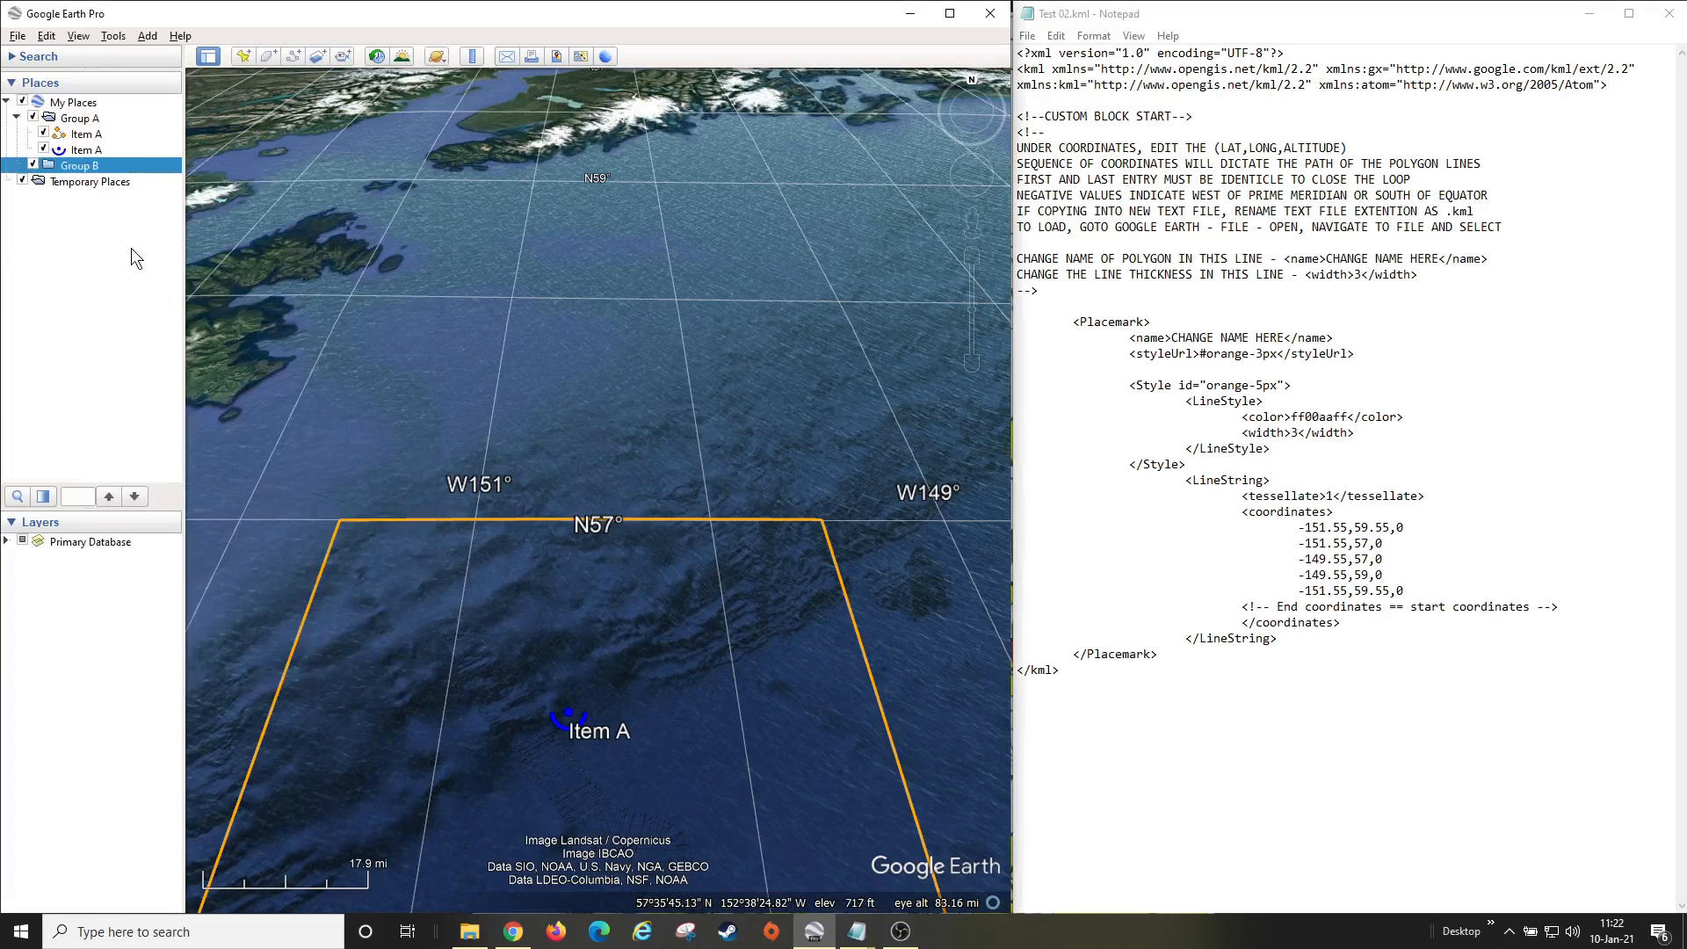
# - Start a new placemark in the Group B folder and give it the red Enemy Sub icon
pyautogui.rightClick(85, 171)
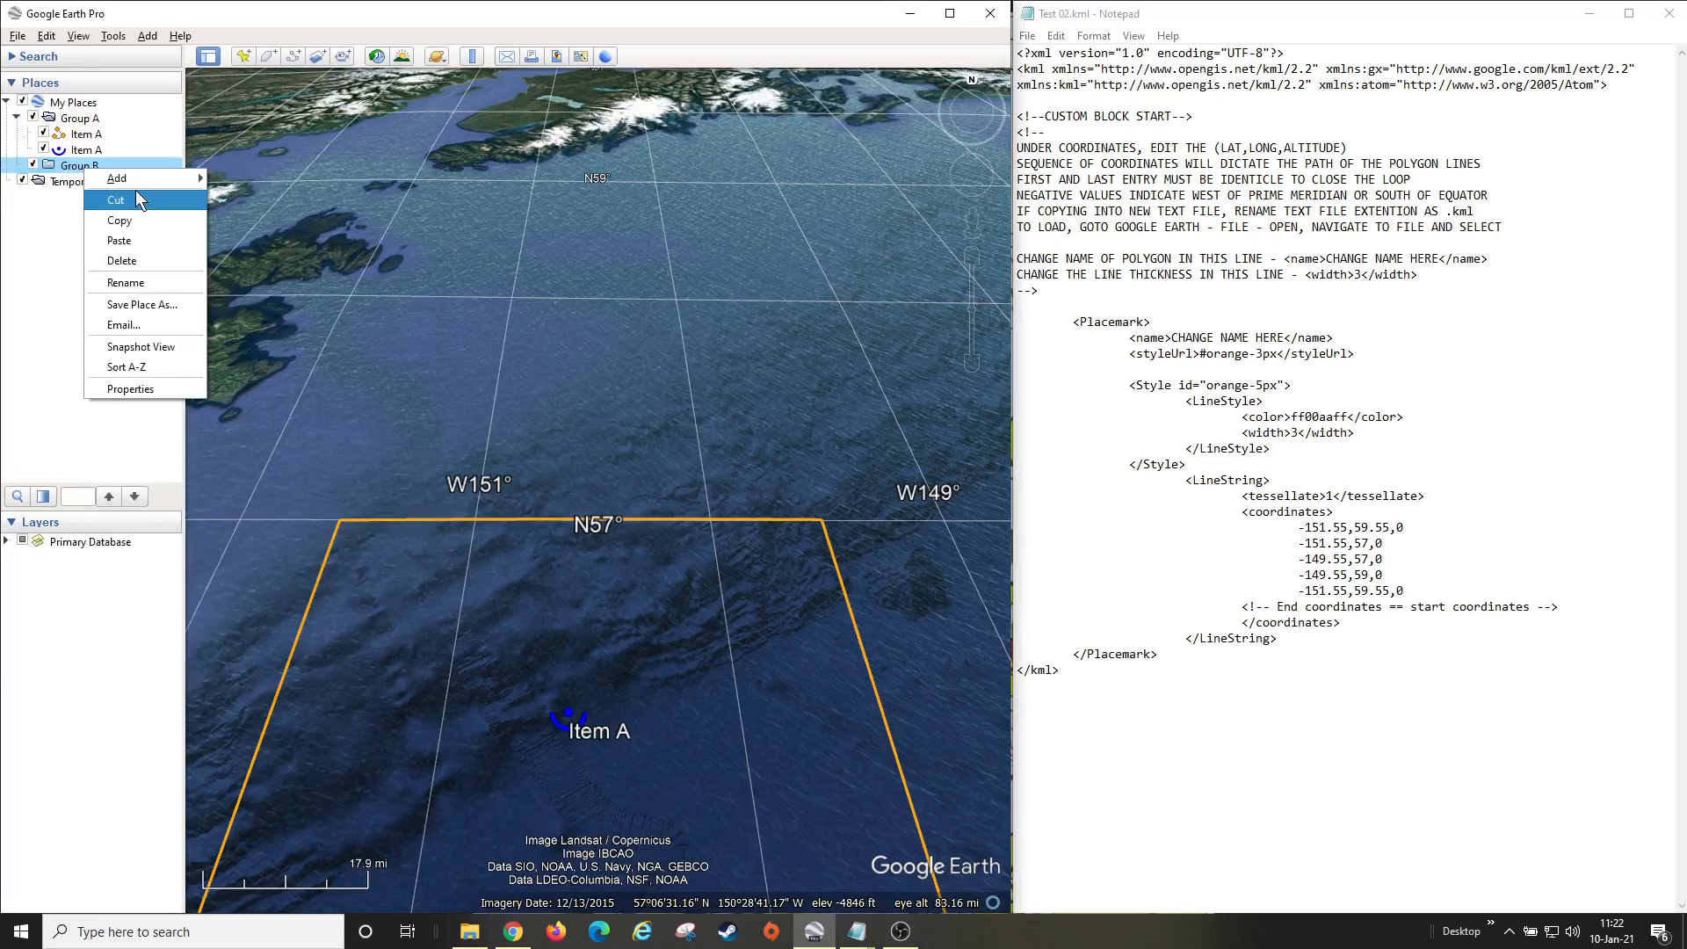
pyautogui.moveTo(154, 179)
pyautogui.click(264, 200)
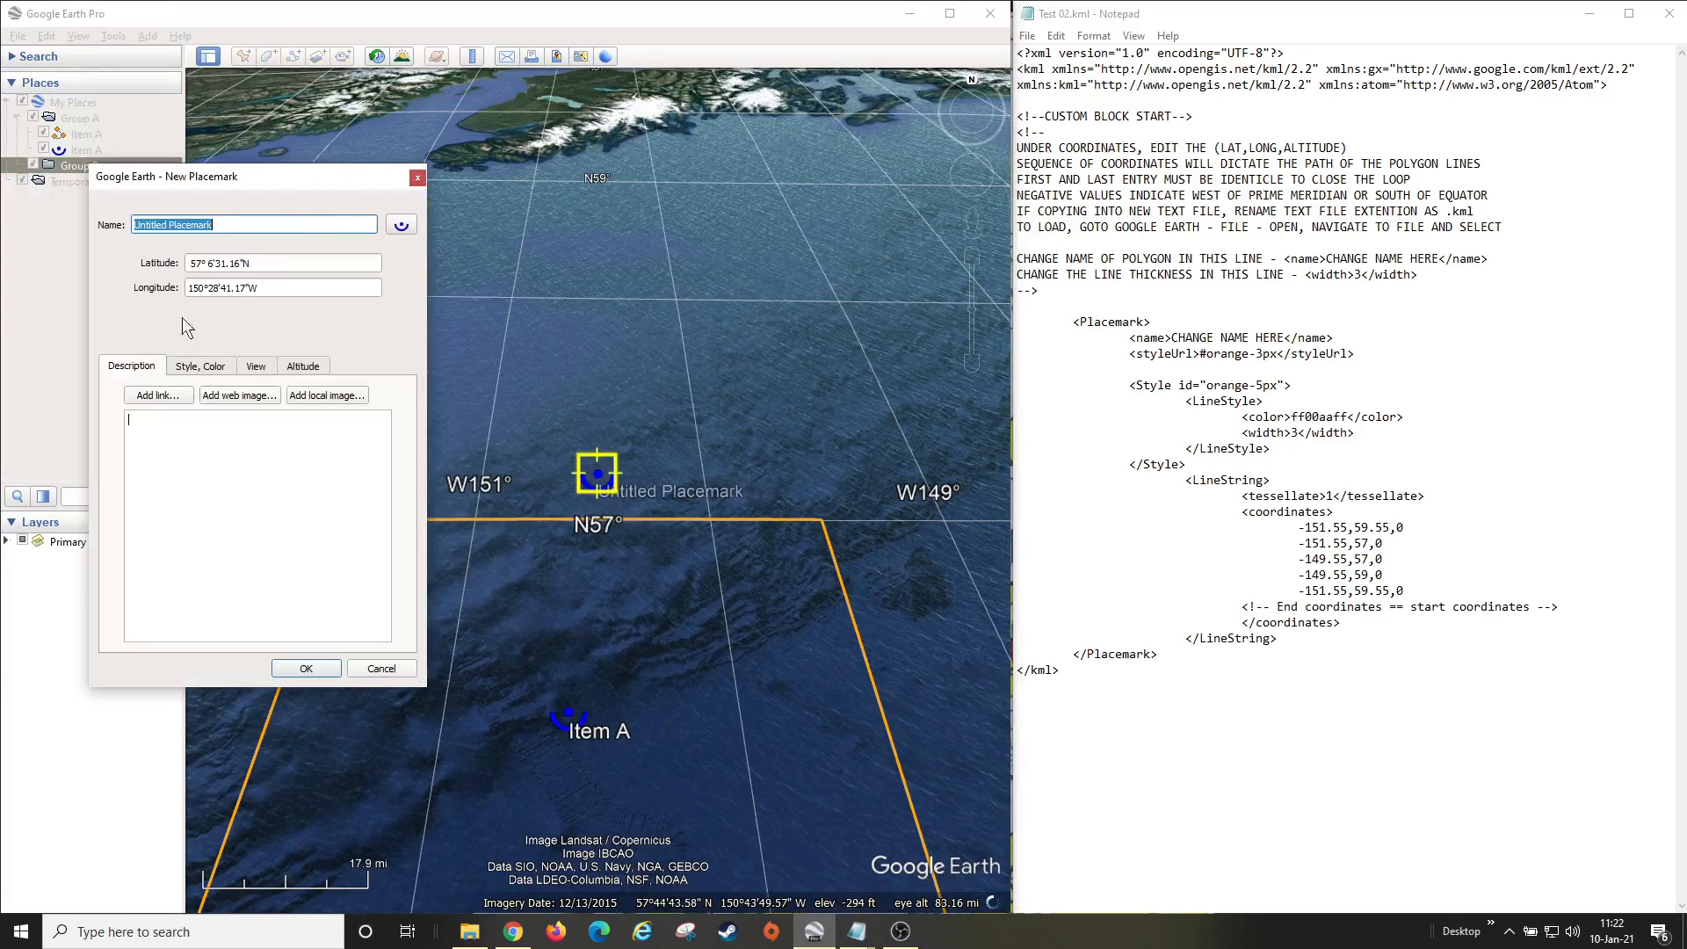
pyautogui.click(401, 228)
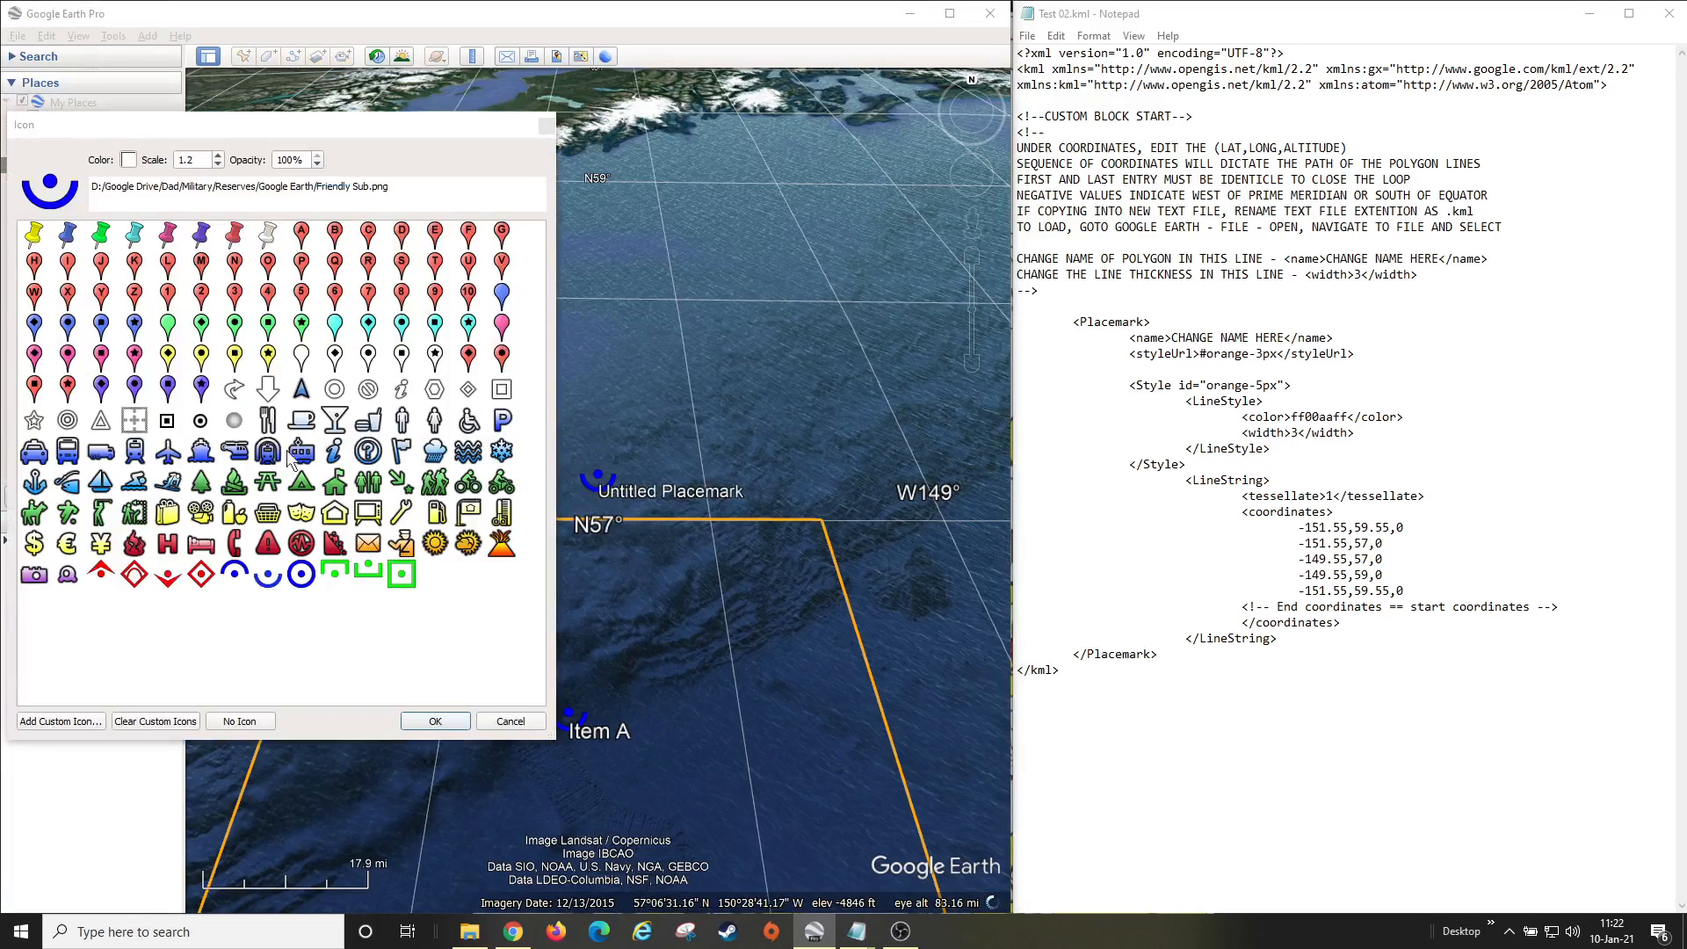
pyautogui.click(169, 579)
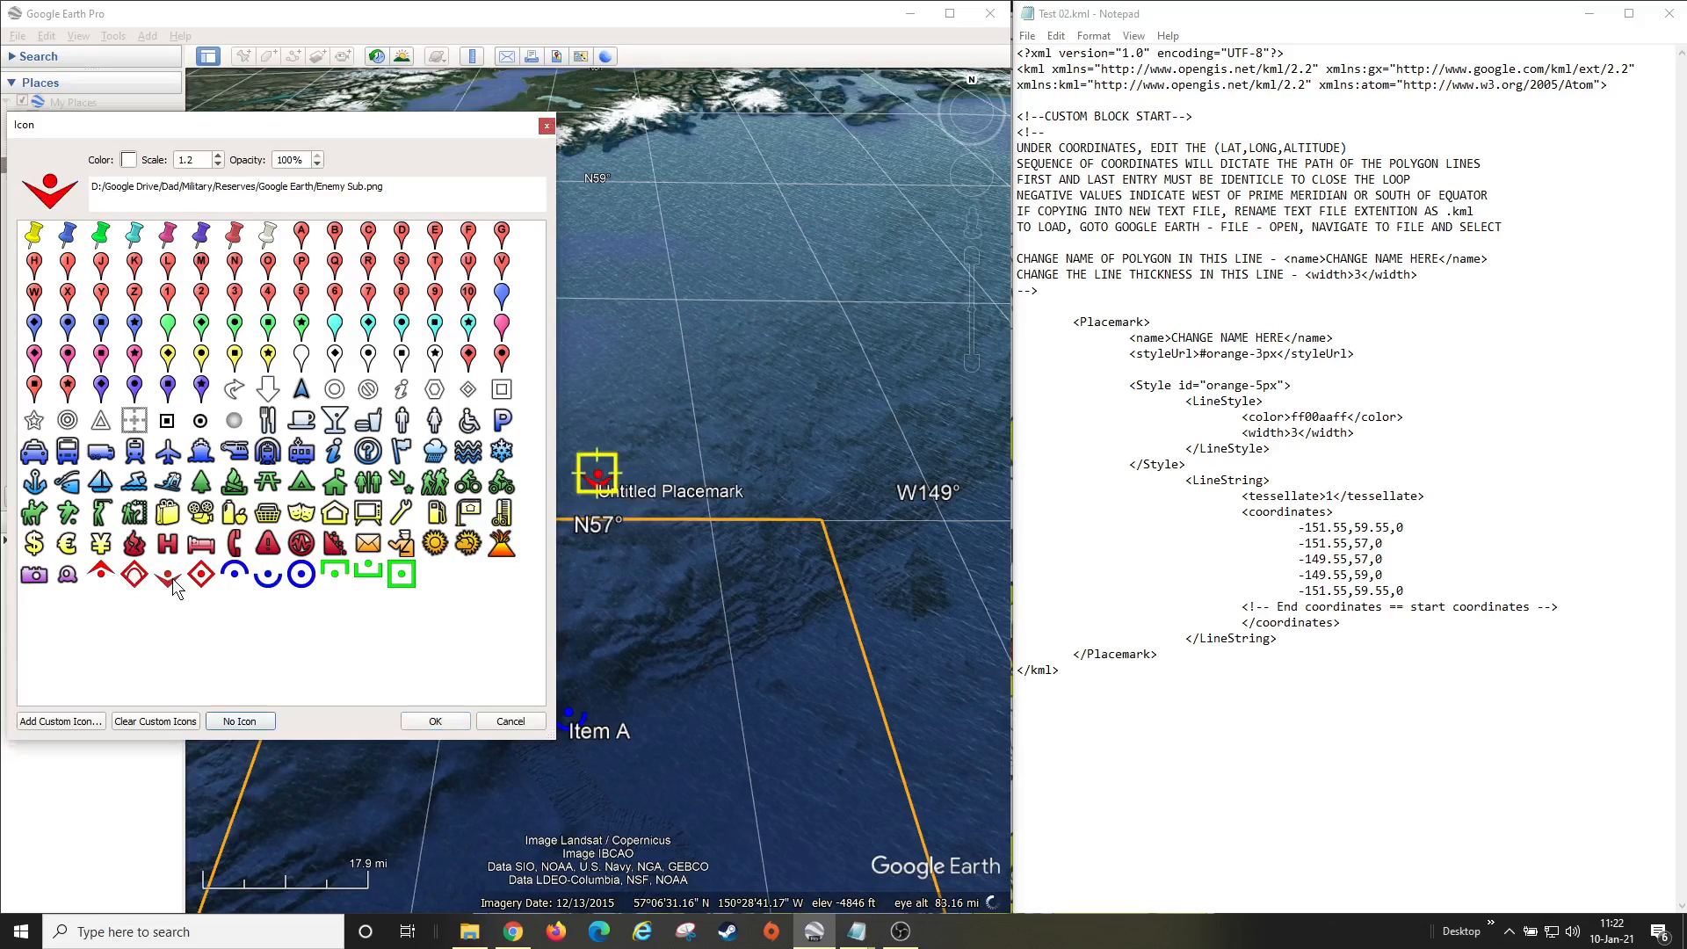
pyautogui.click(435, 721)
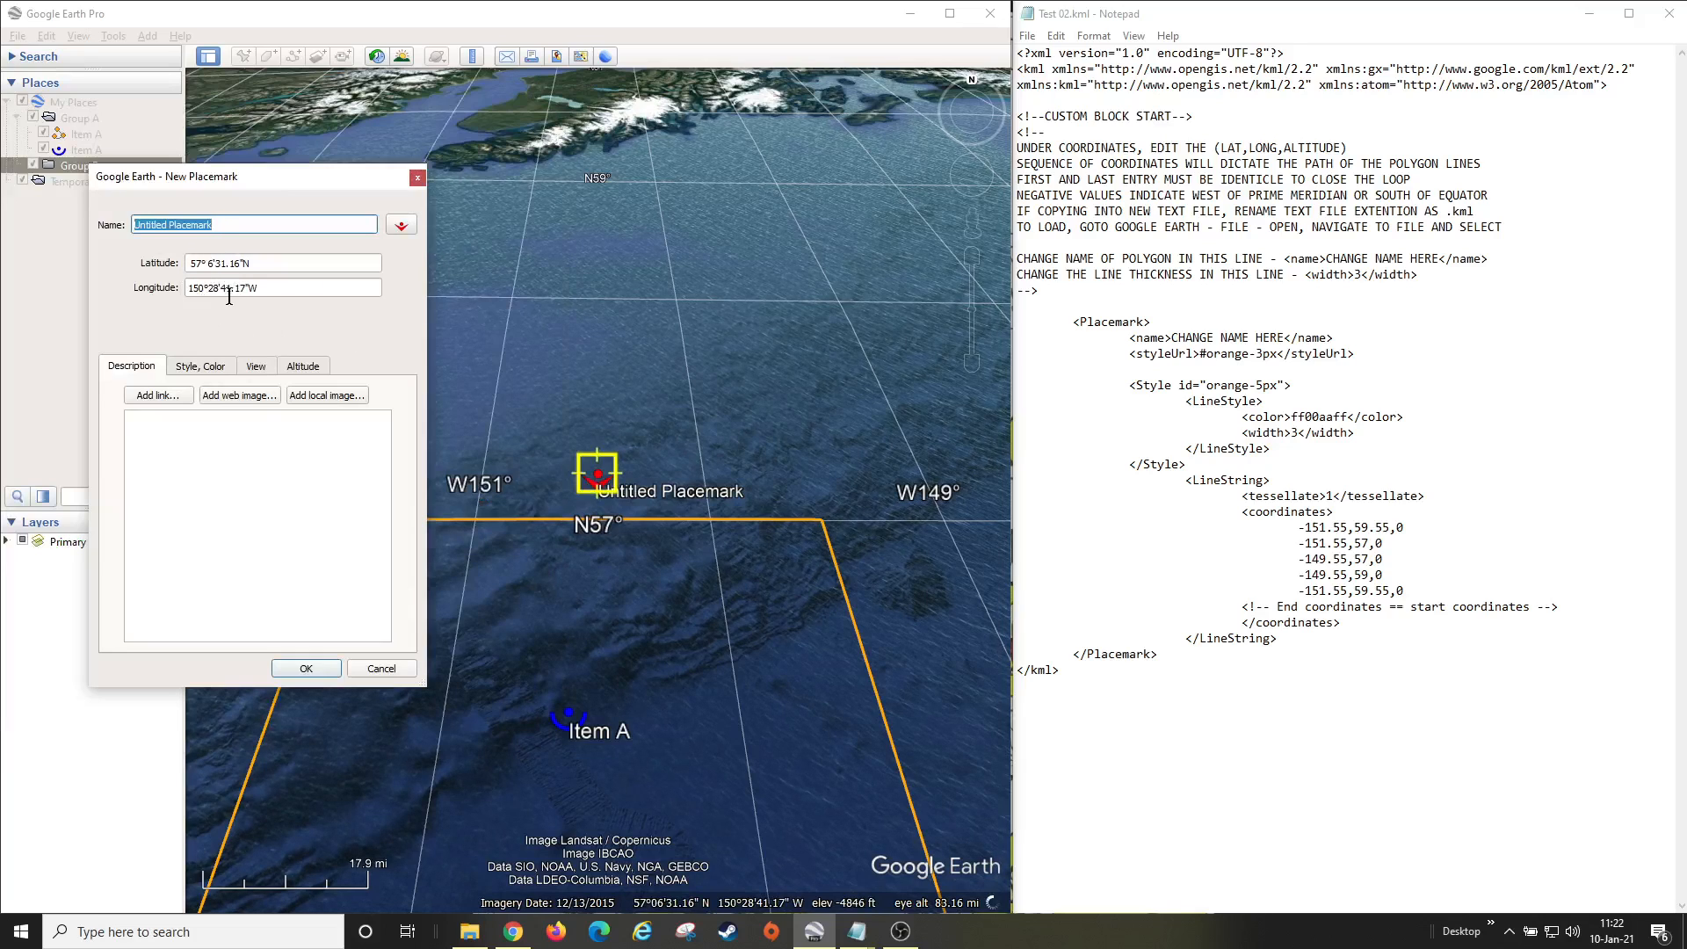
# - Relocate the new placemark to about 58°12'N, 148°50'W by enabling Center in View over that stretch of ocean
pyautogui.click(255, 367)
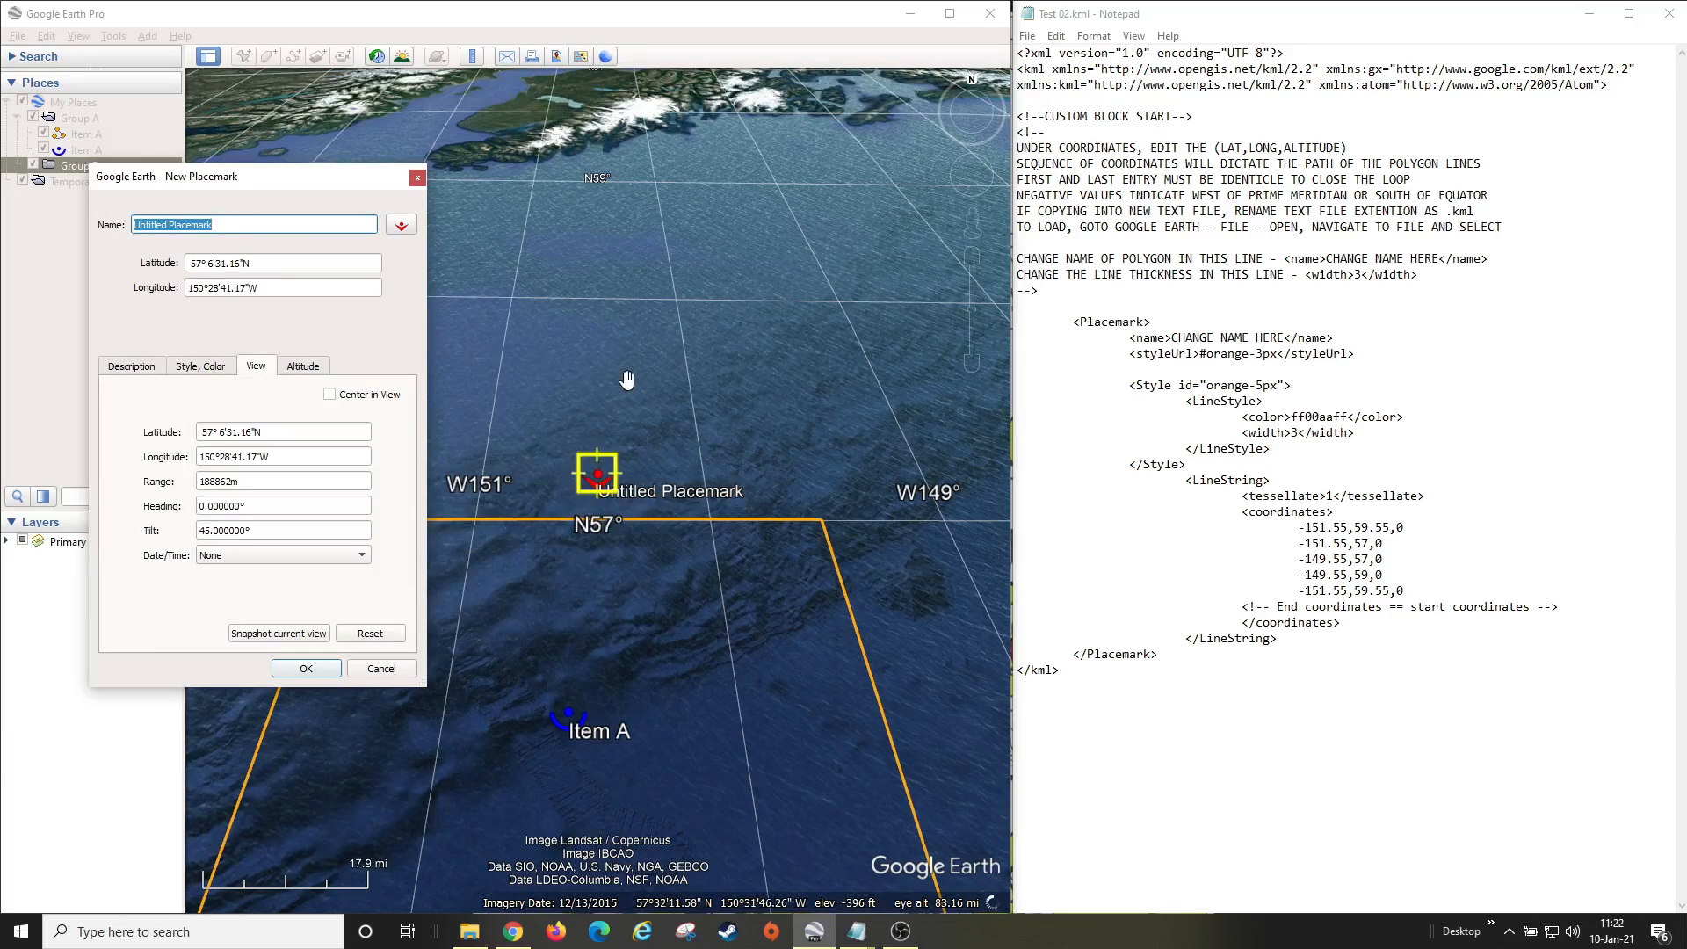
pyautogui.scroll(5, 675, 420)
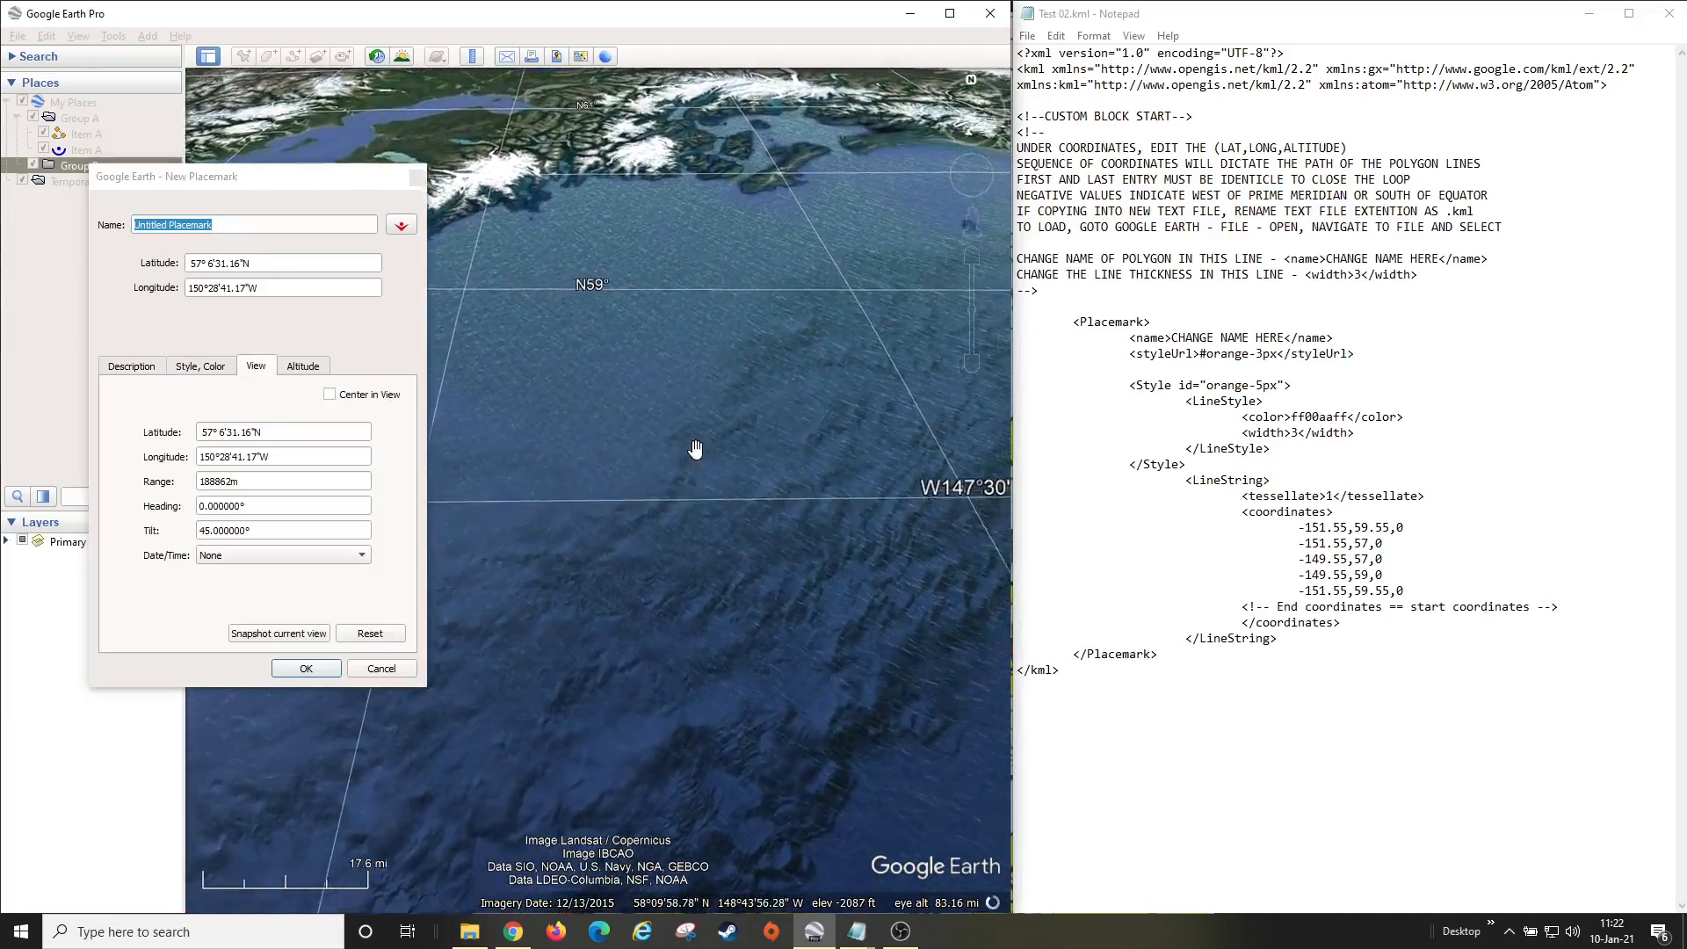
pyautogui.scroll(5, 617, 441)
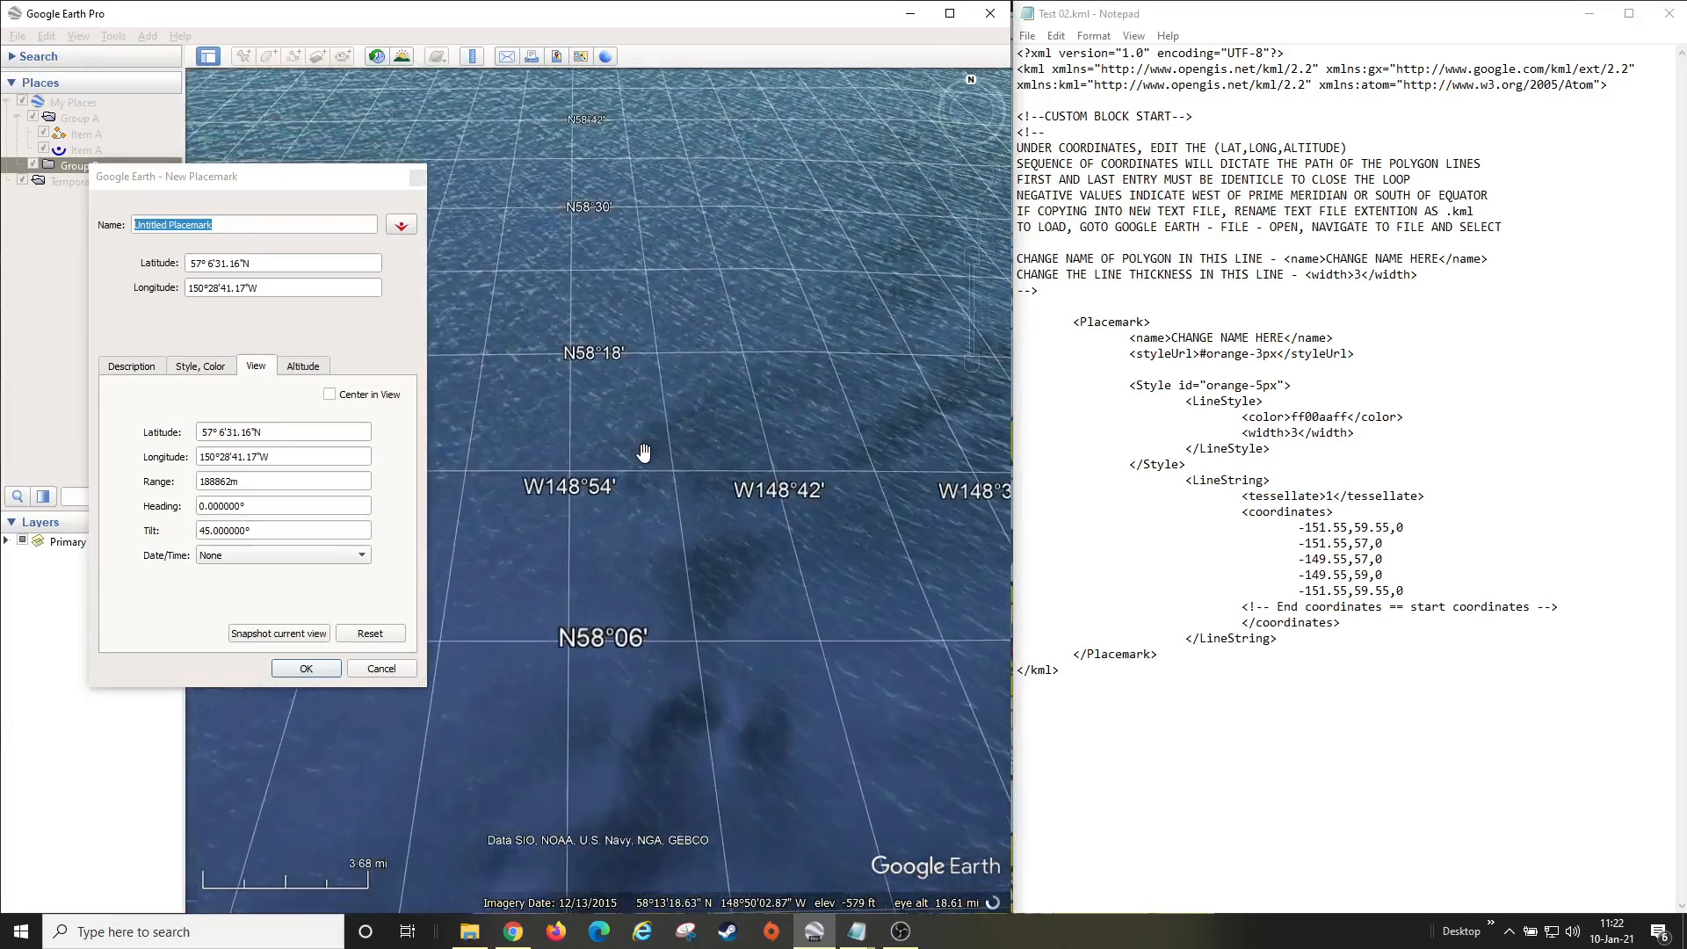
pyautogui.scroll(4, 668, 450)
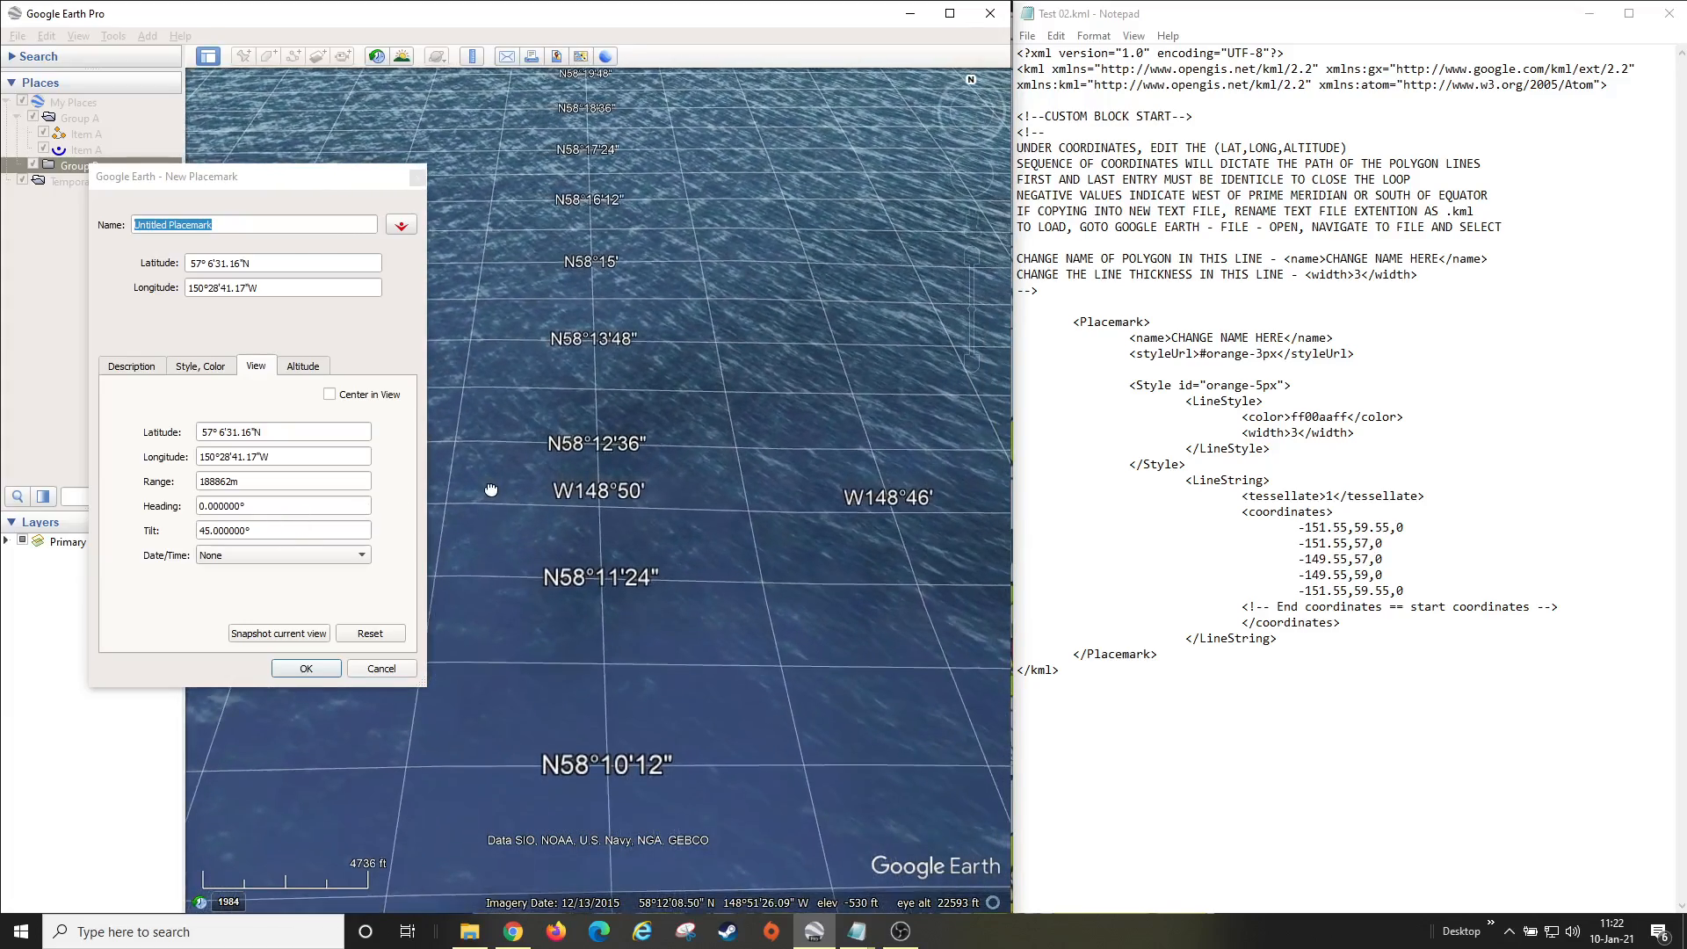
pyautogui.click(330, 395)
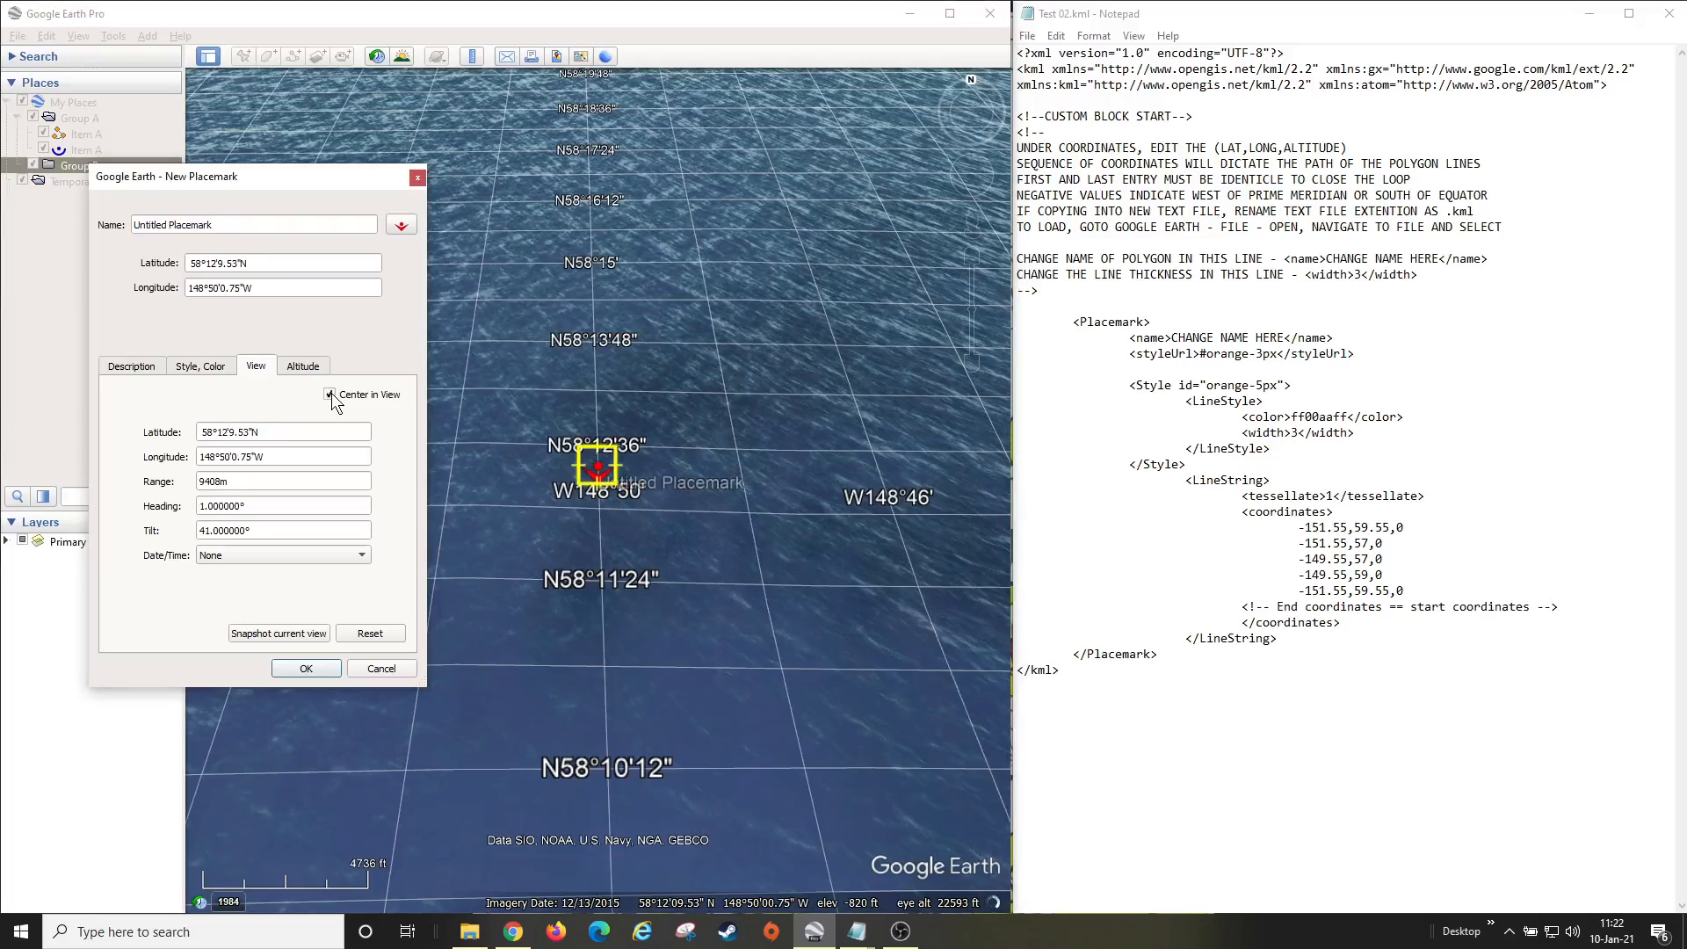
# - Turn off Center in View with the new placemark at about 58°12'27"N, 148°49'41"W
pyautogui.moveTo(669, 351); pyautogui.dragTo(875, 253)
pyautogui.click(330, 395)
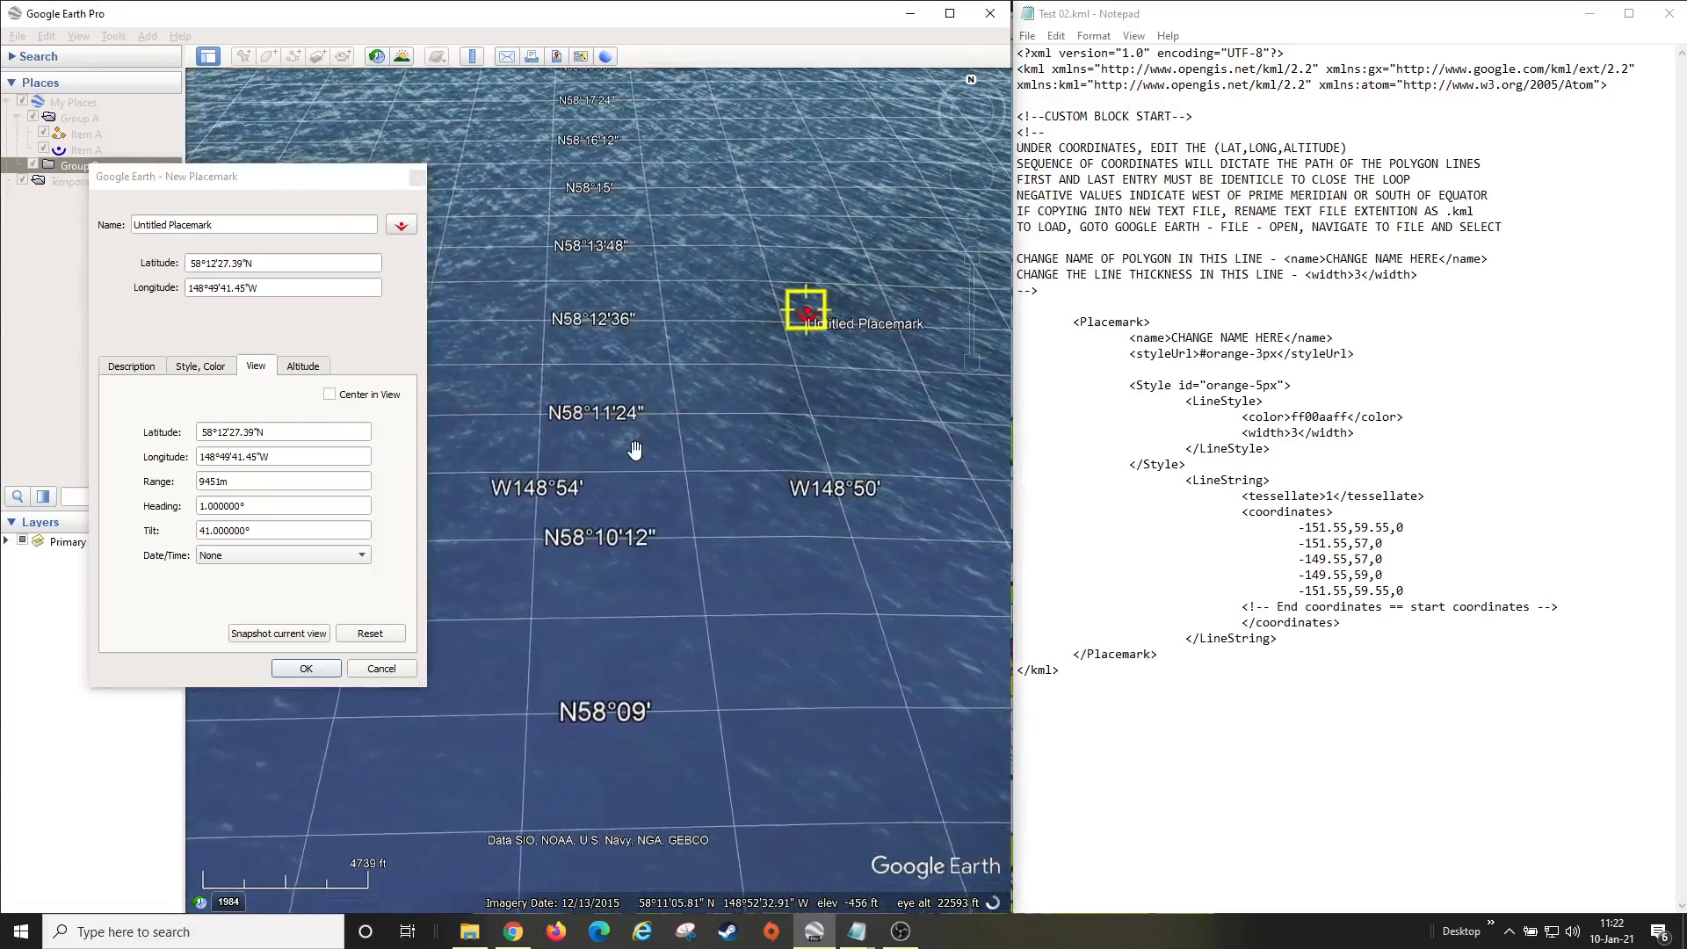
pyautogui.scroll(-5, 635, 450)
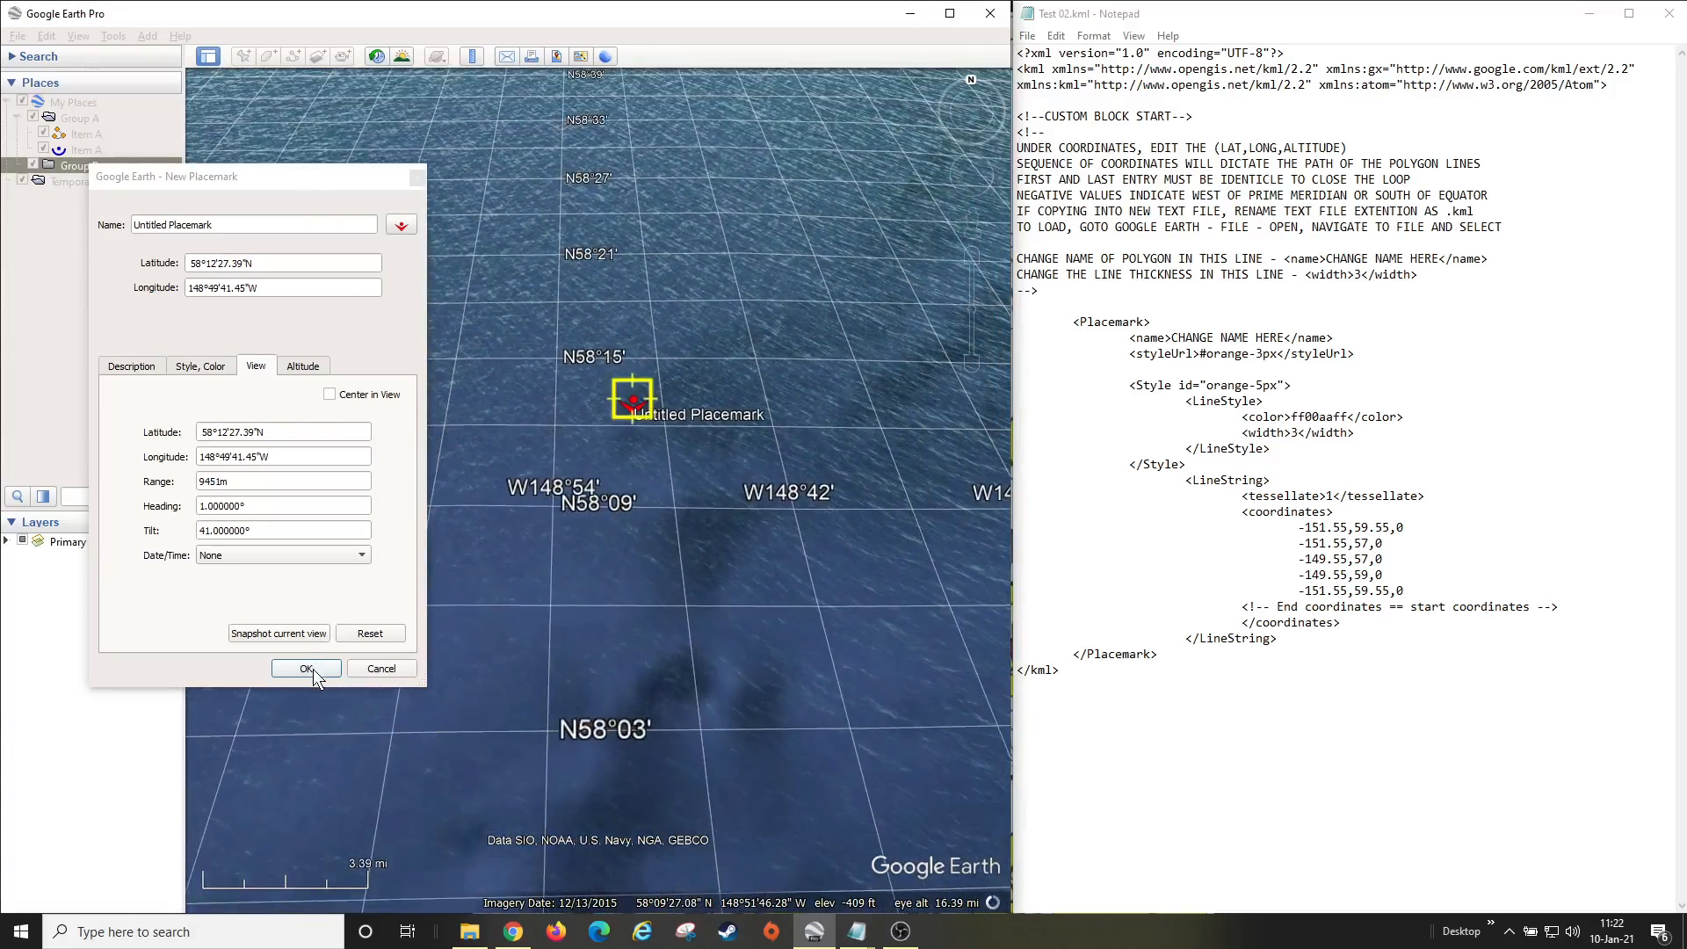
# - Name the new Enemy Sub placemark E1 and finish creating it in the Group B folder
pyautogui.moveTo(216, 225); pyautogui.dragTo(90, 225)
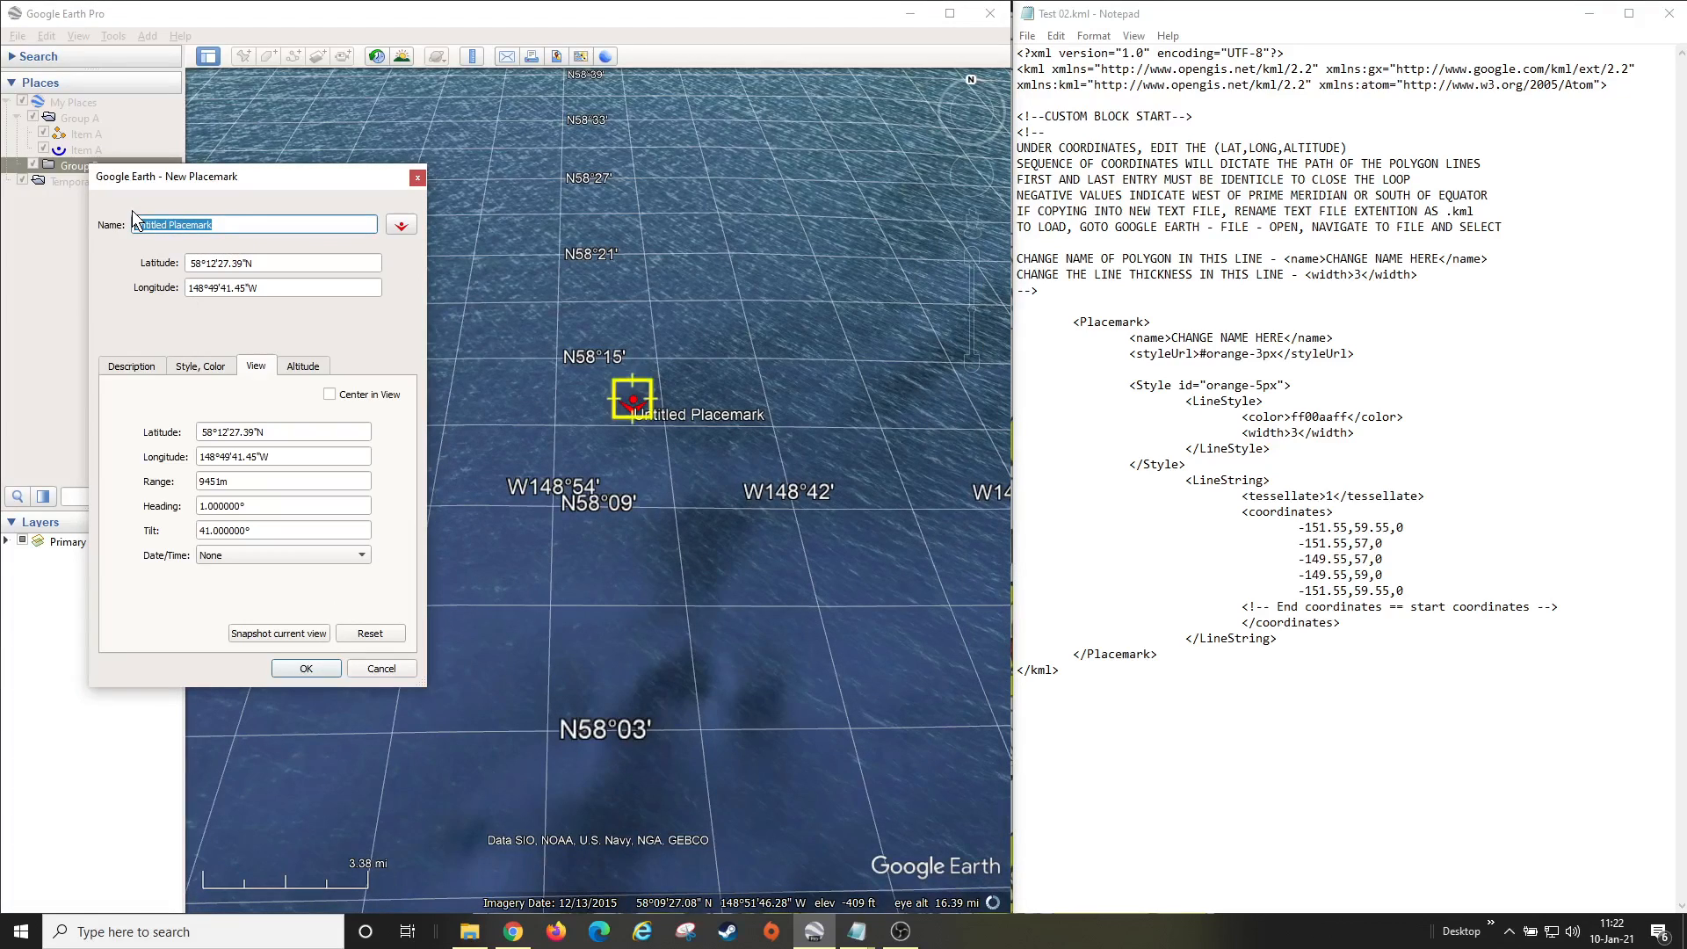
pyautogui.press('BackSpace')
pyautogui.write('E1')
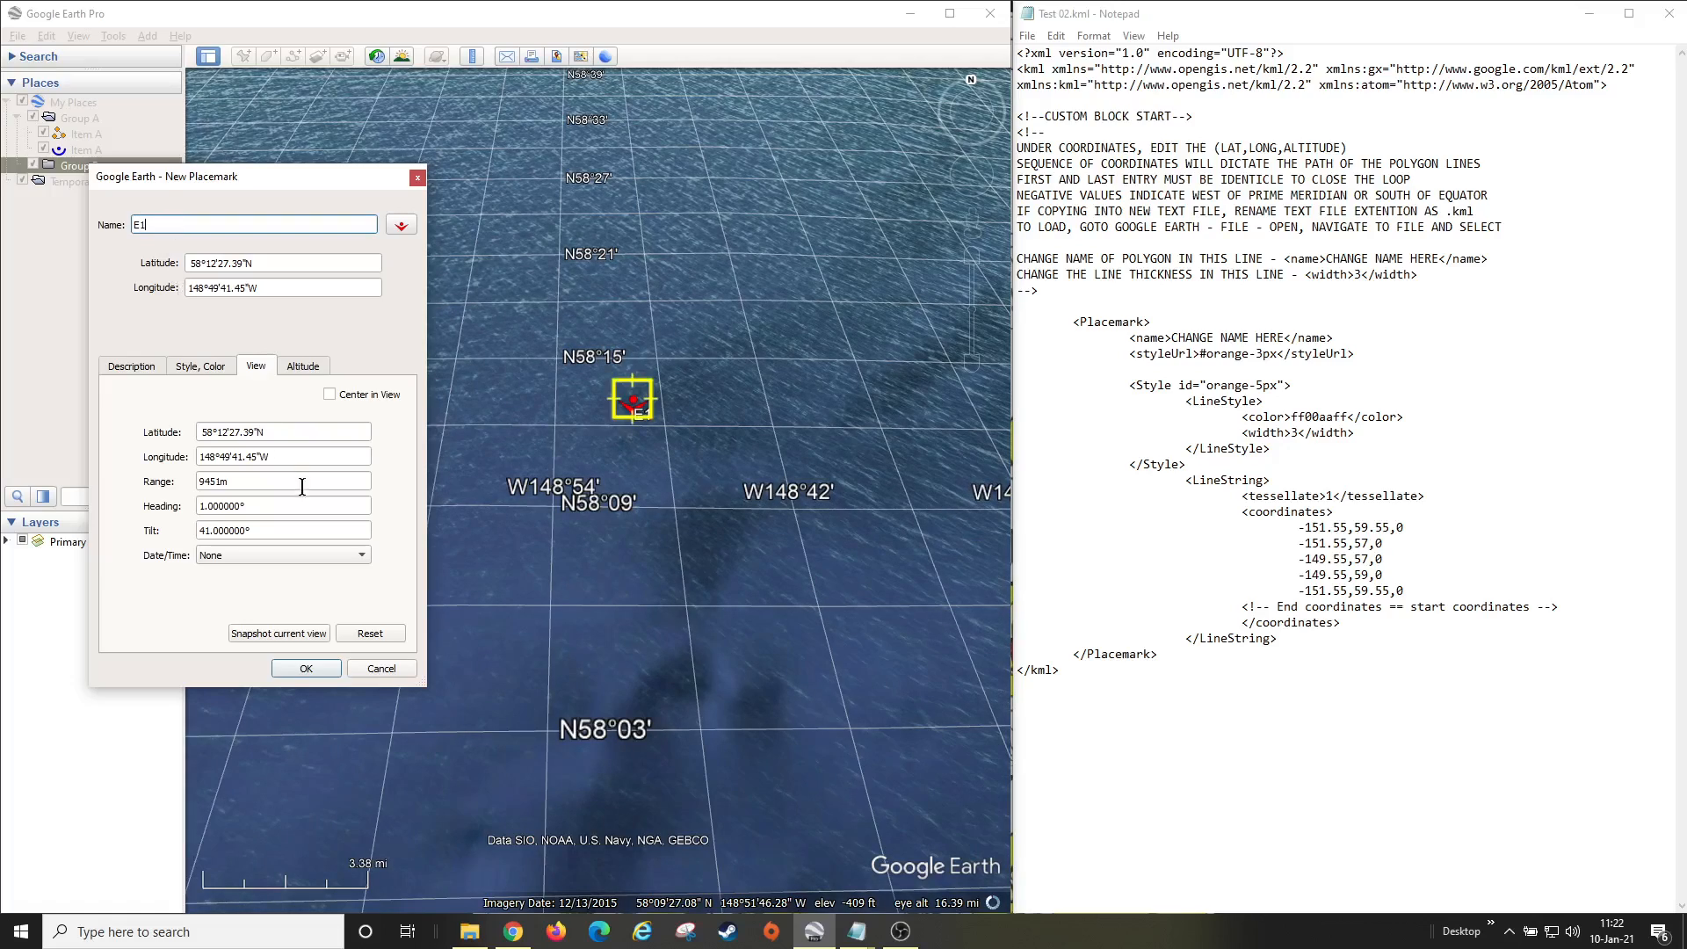
pyautogui.click(315, 673)
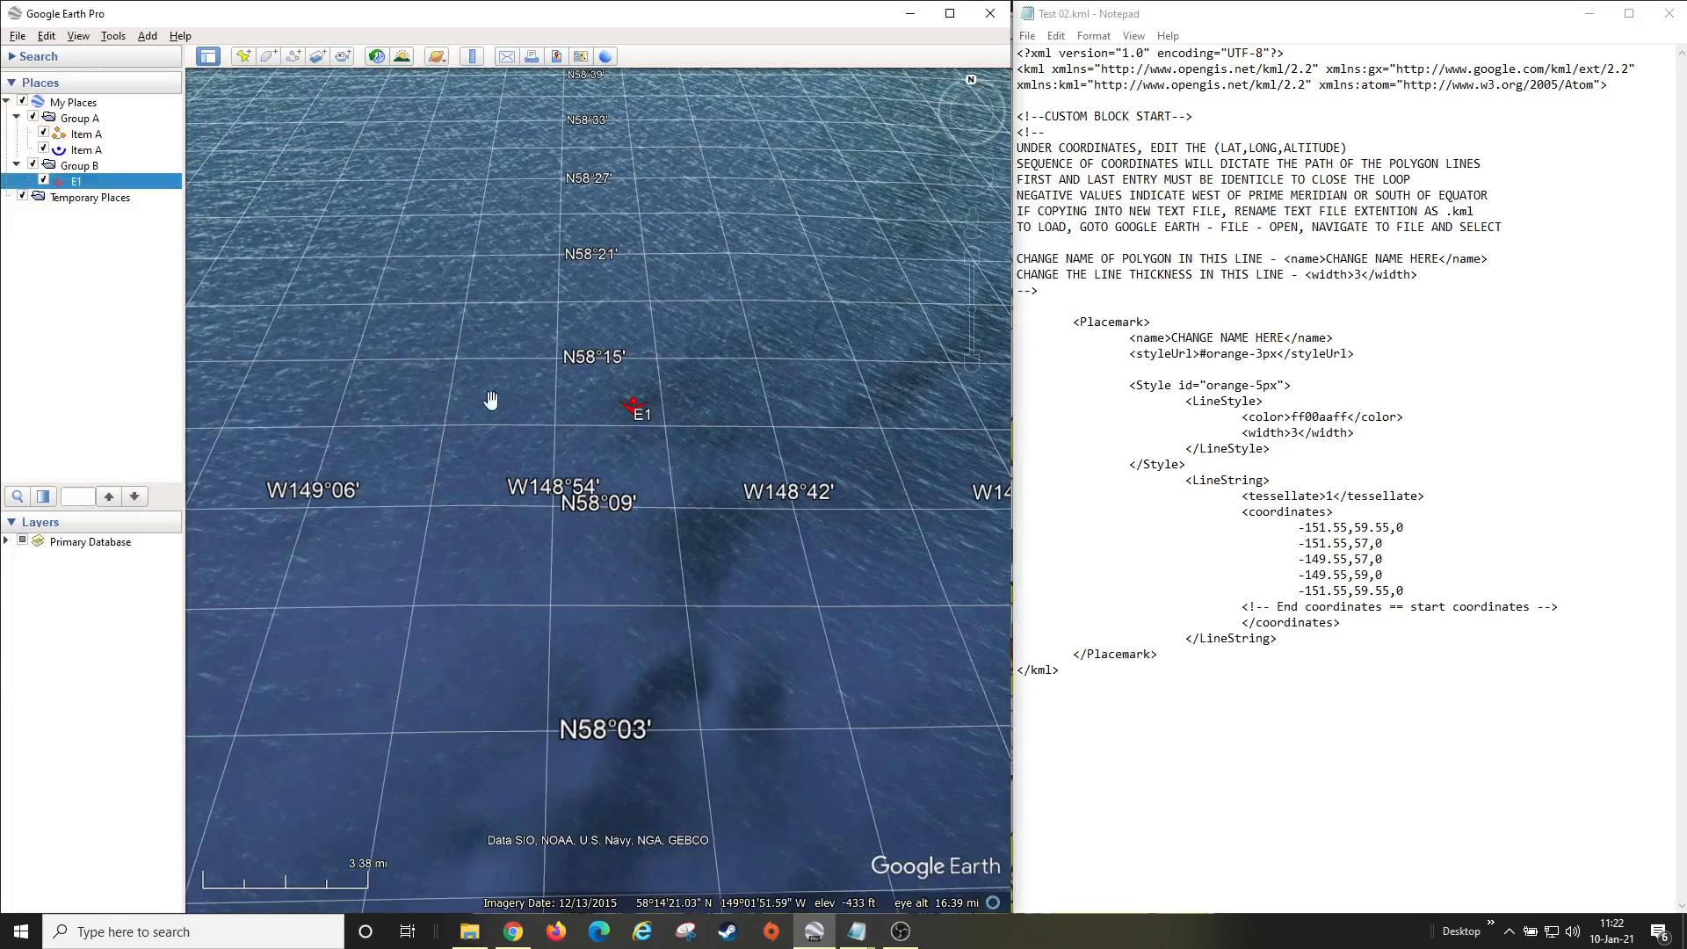
# - Draw a ruler circle centred on the E1 placemark with a radius of about 18 nautical miles
pyautogui.scroll(-4, 657, 427)
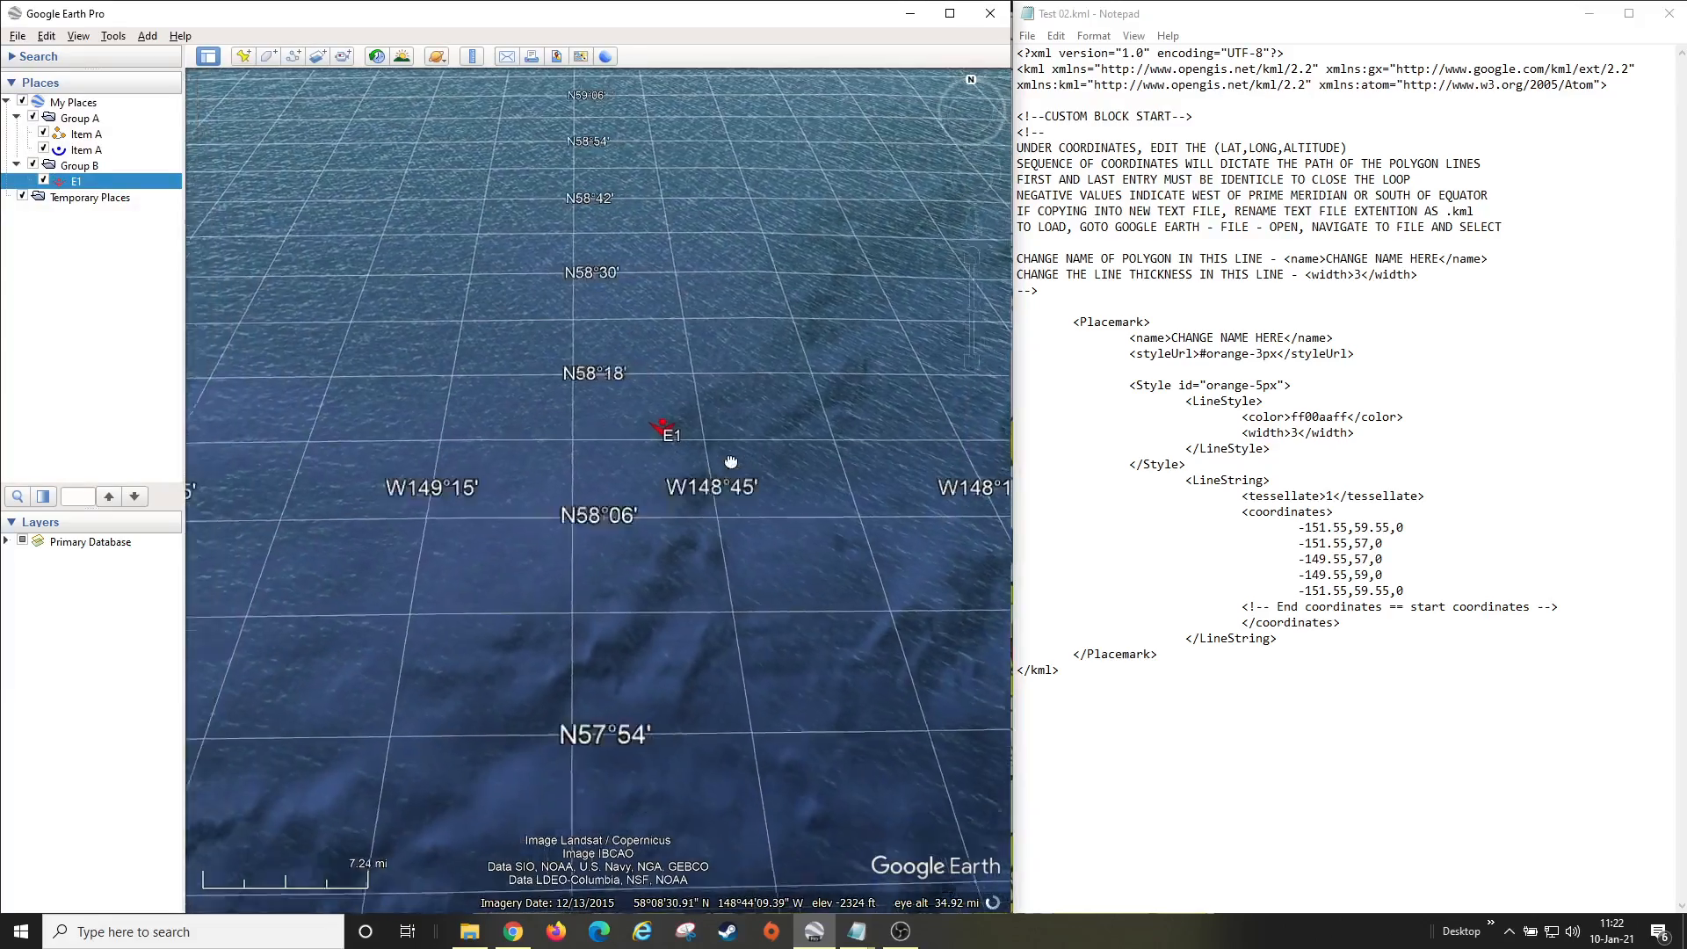
pyautogui.scroll(-4, 743, 411)
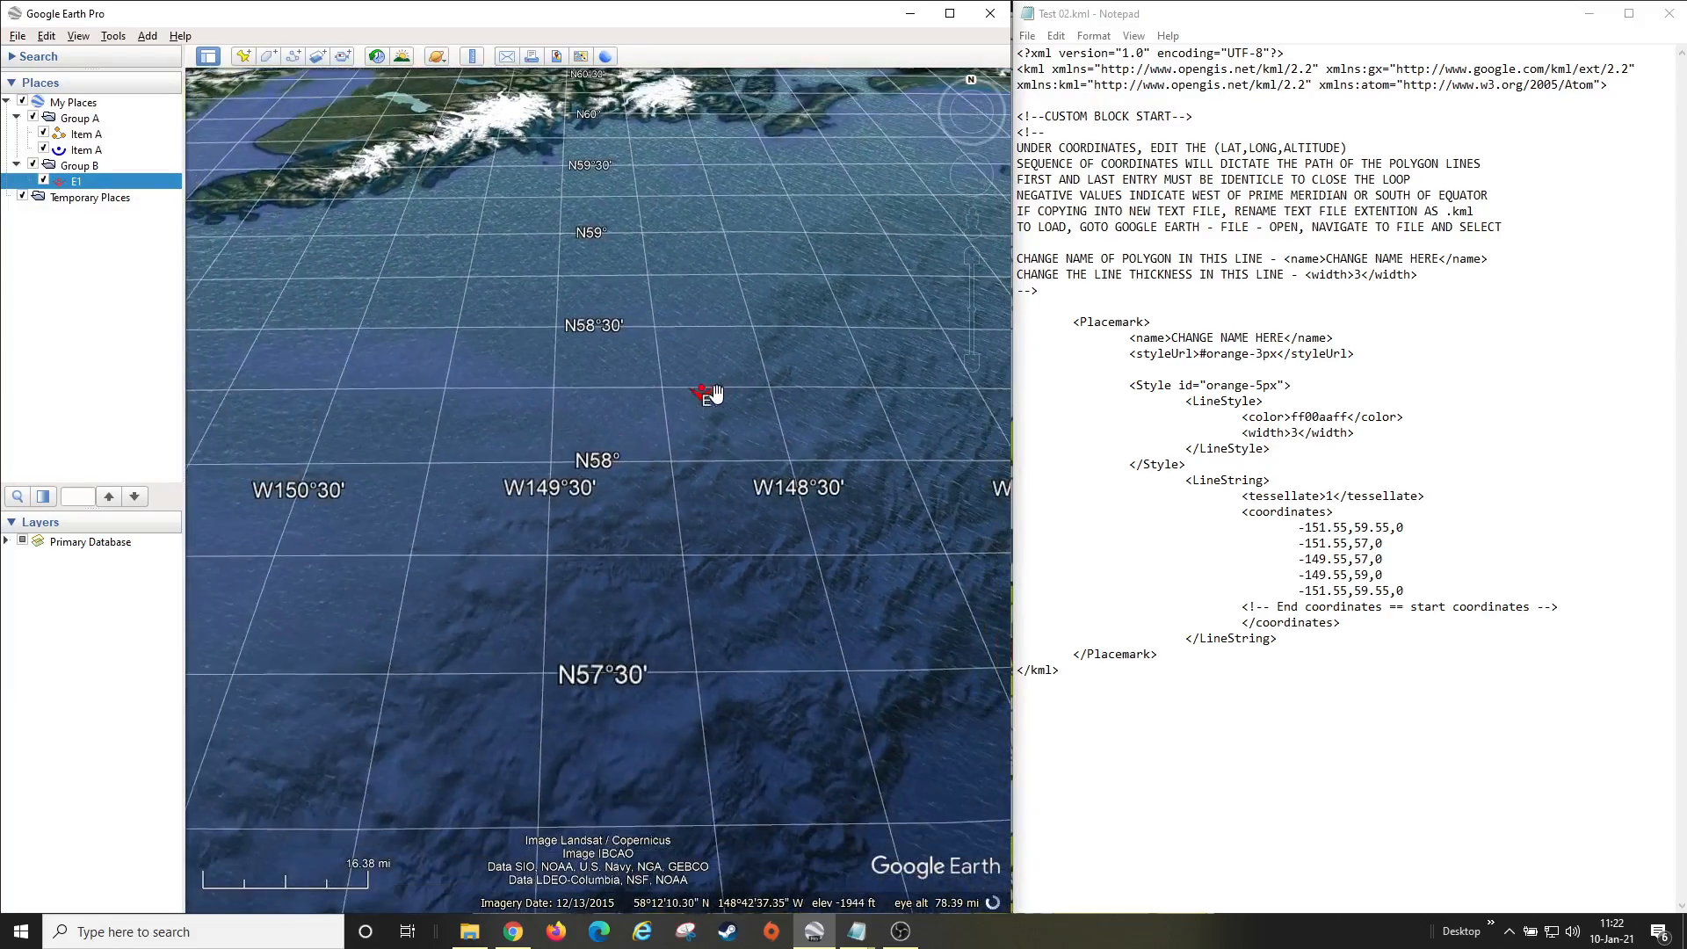
pyautogui.scroll(4, 757, 416)
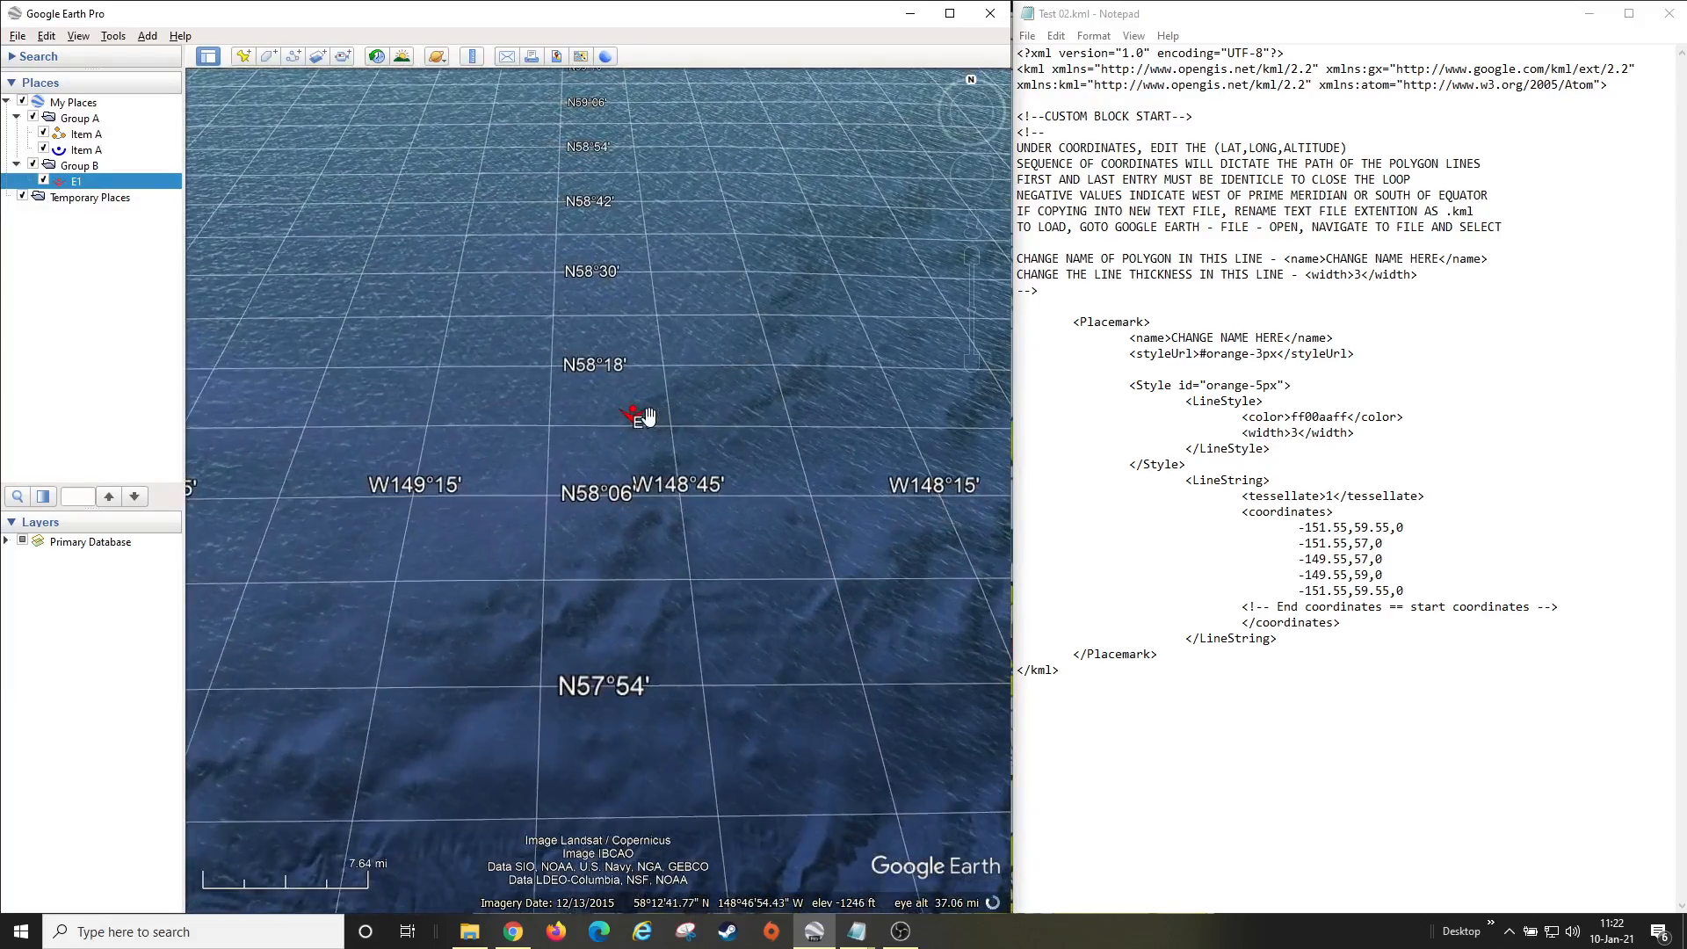
pyautogui.scroll(-4, 435, 105)
pyautogui.click(472, 56)
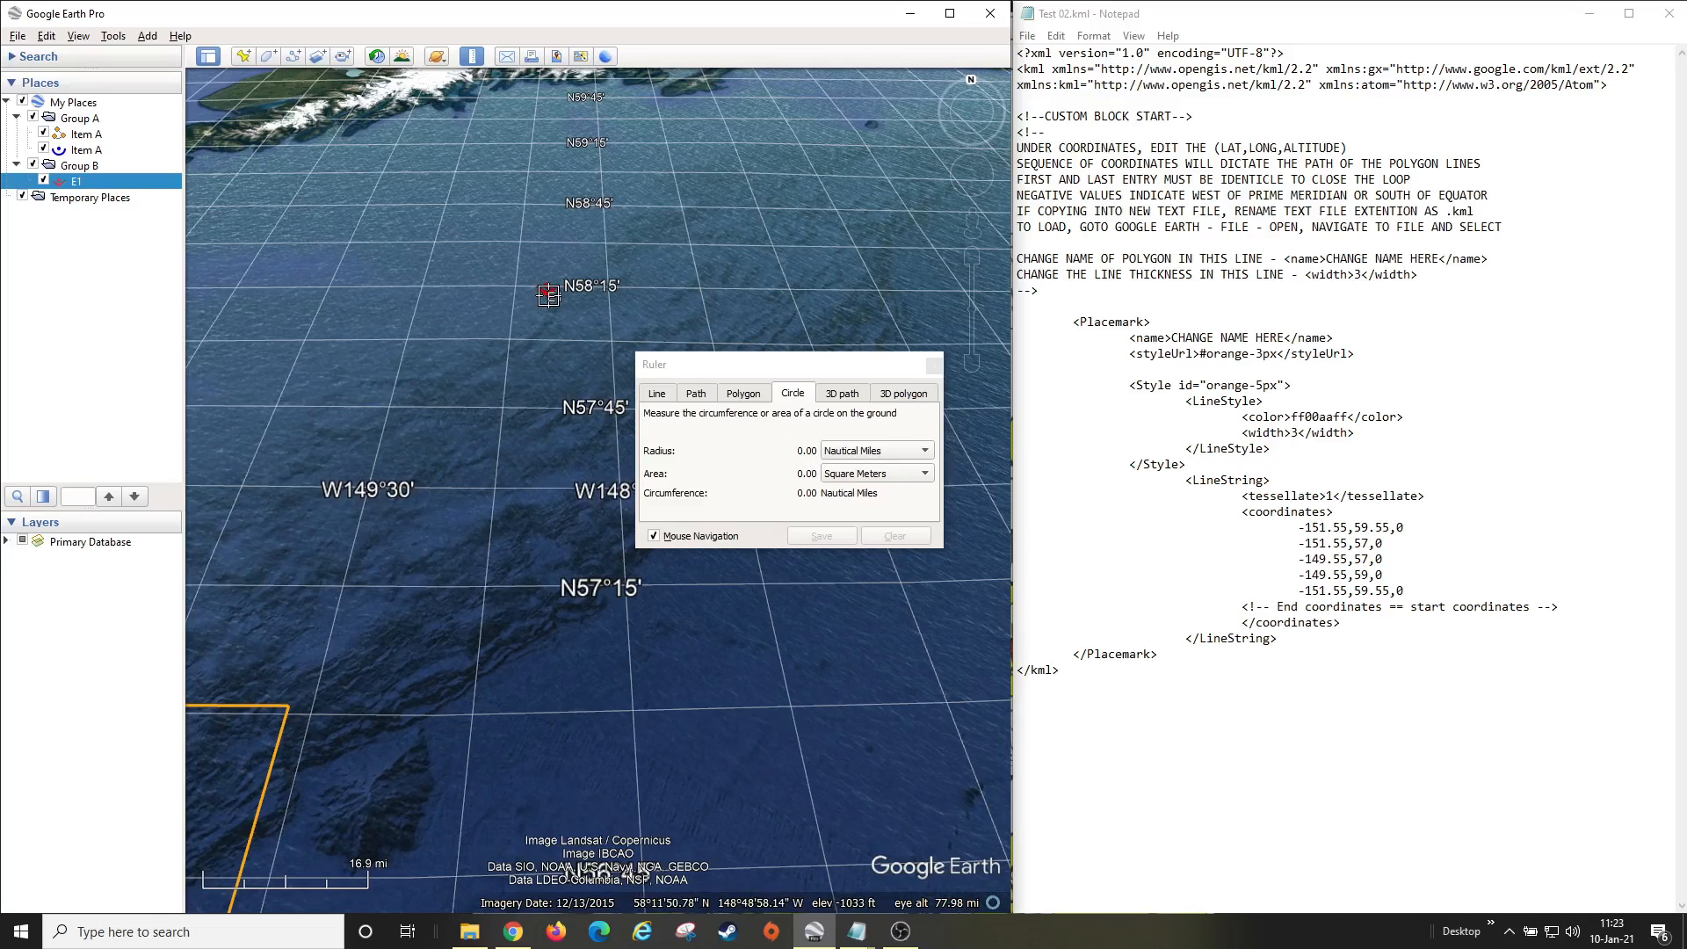
pyautogui.moveTo(548, 294); pyautogui.dragTo(613, 352)
# - Choose nautical miles as the radius unit and enlarge the circle around E1 to a radius of about 51 nautical miles
pyautogui.click(863, 450)
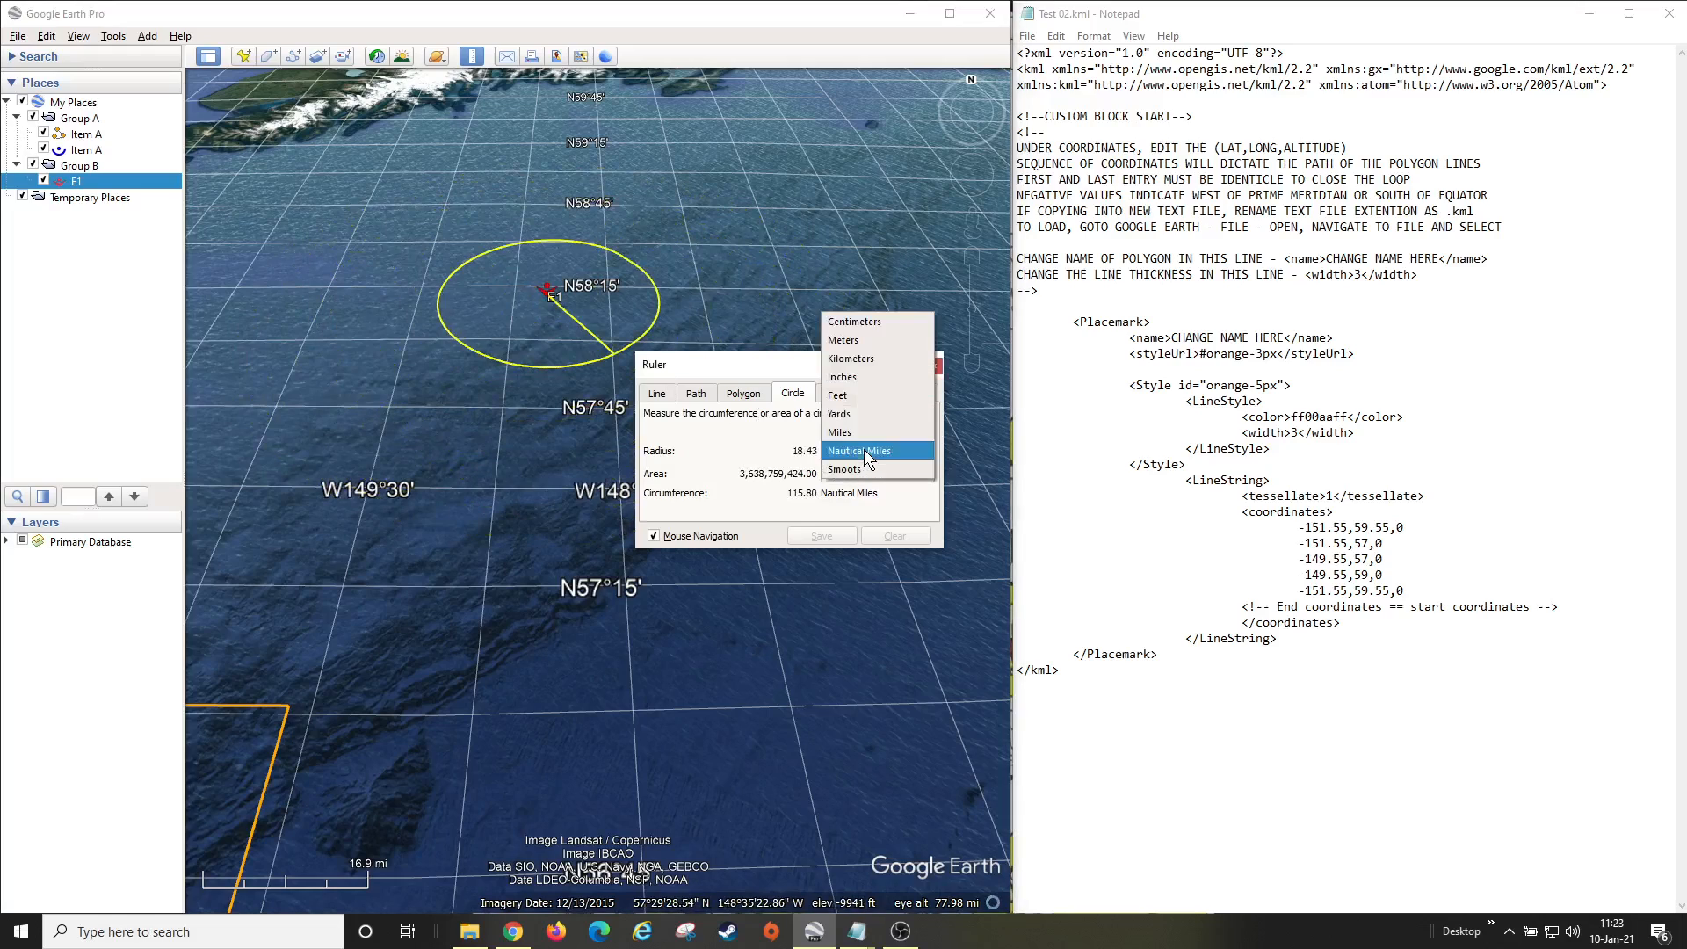
pyautogui.click(861, 451)
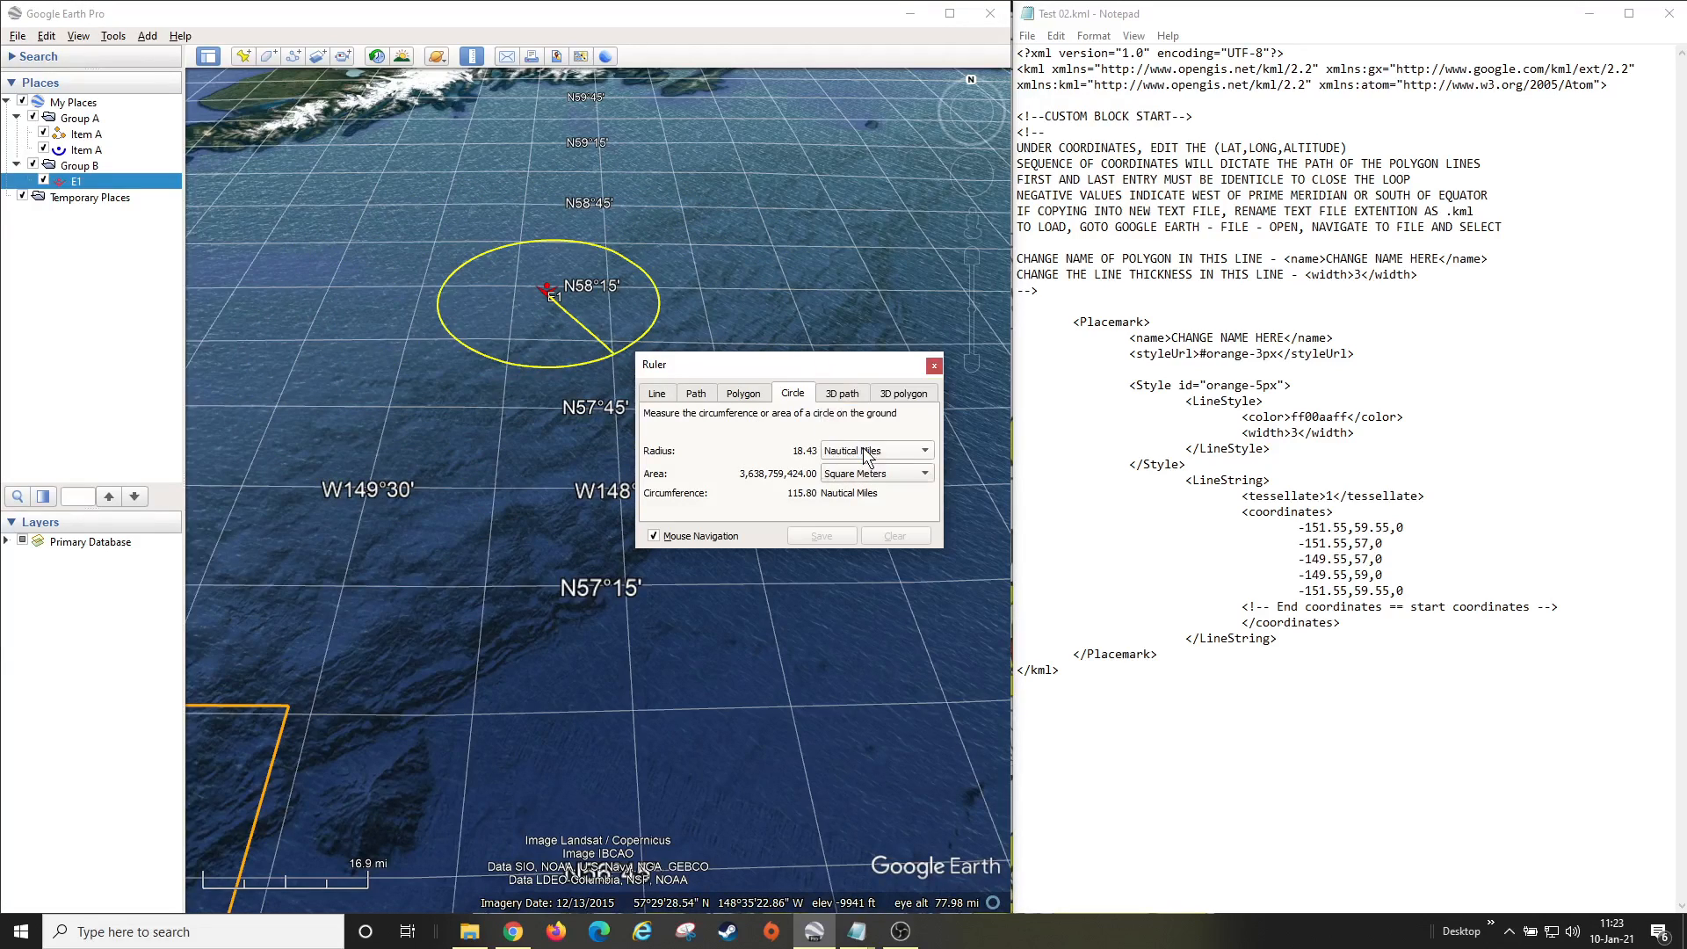
pyautogui.moveTo(612, 353); pyautogui.dragTo(407, 197)
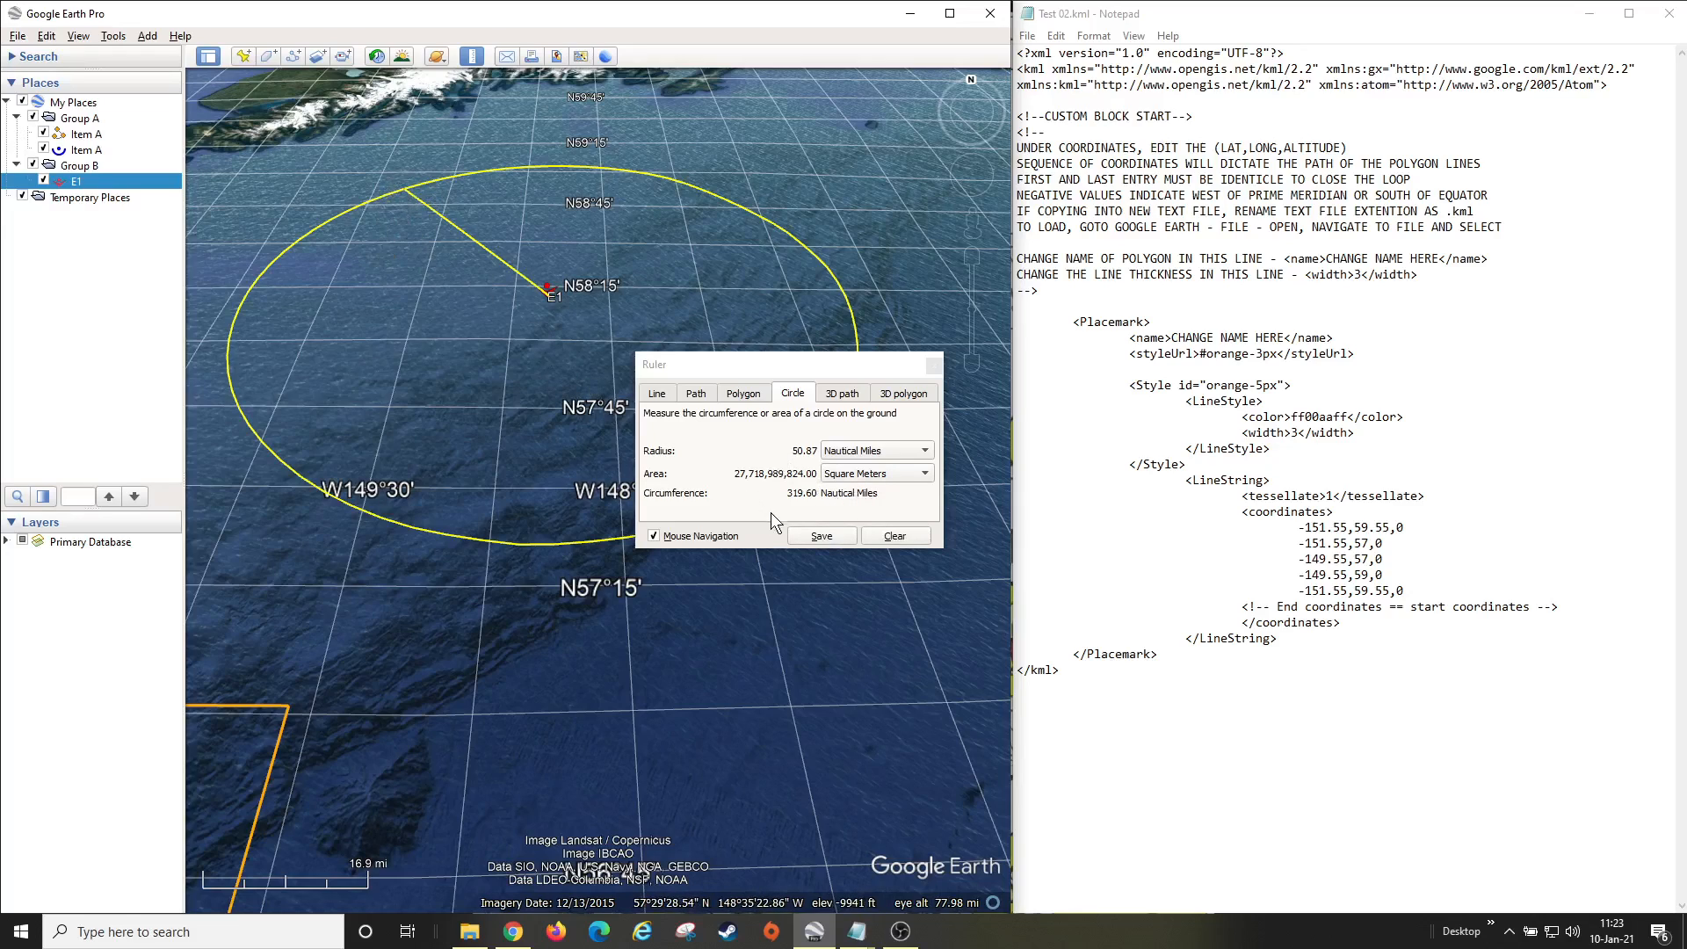
# - Save the measured circle as a path named E1, keeping its red line style
pyautogui.click(822, 536)
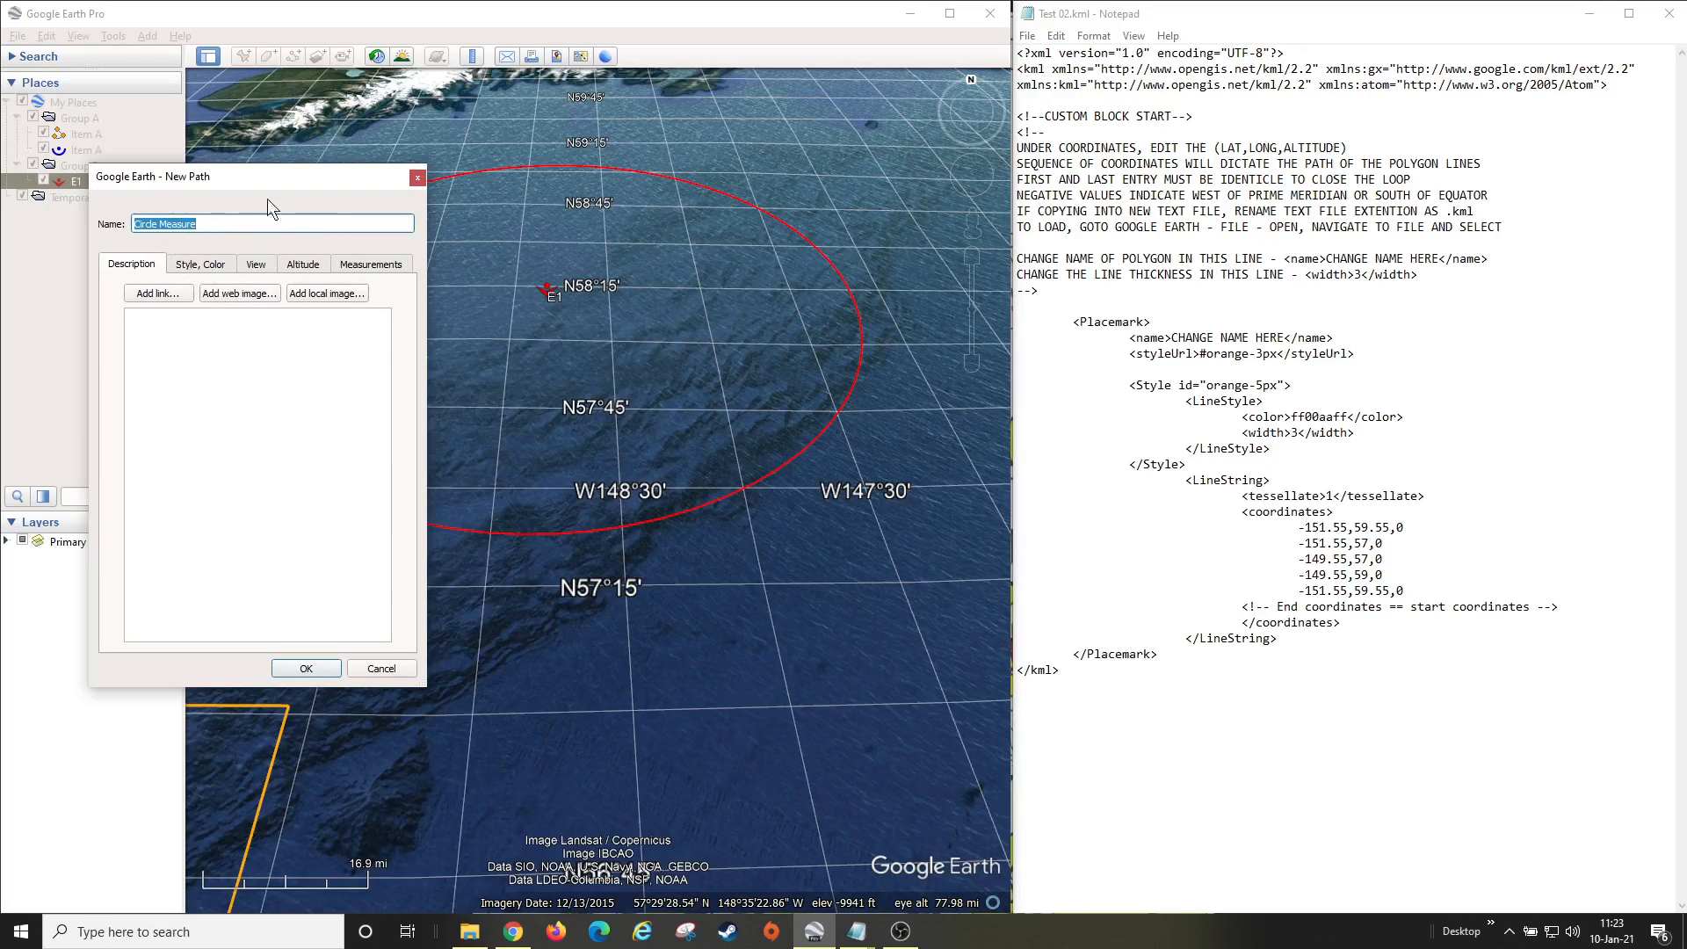
pyautogui.write('E1')
pyautogui.click(190, 266)
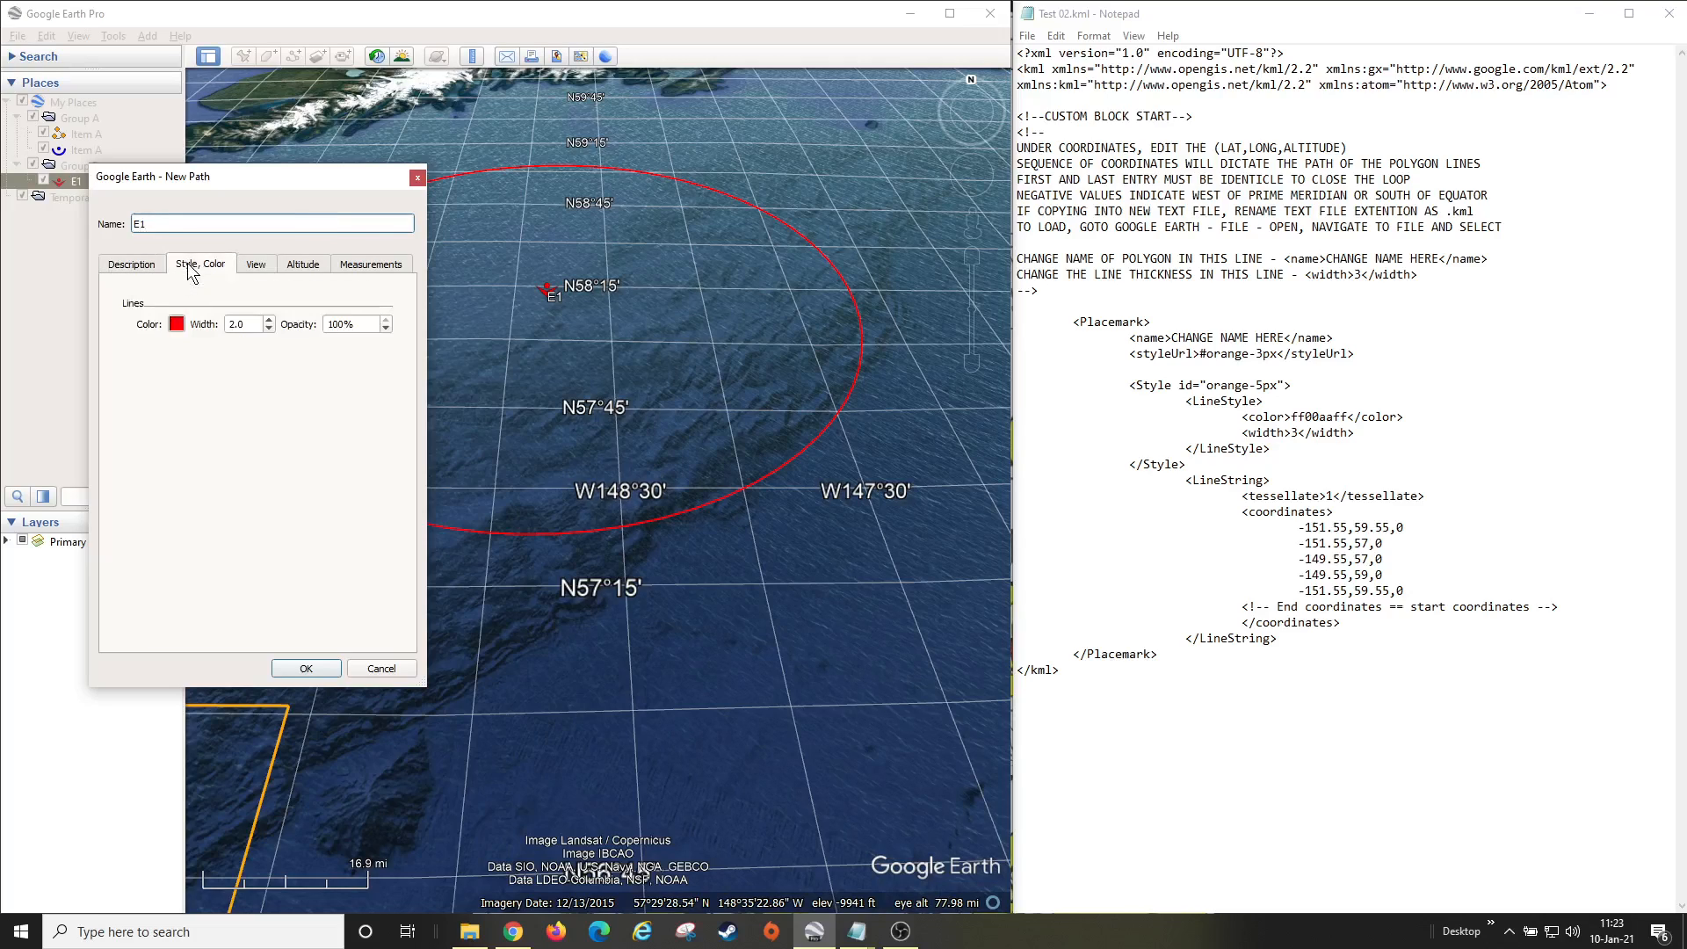
pyautogui.click(128, 257)
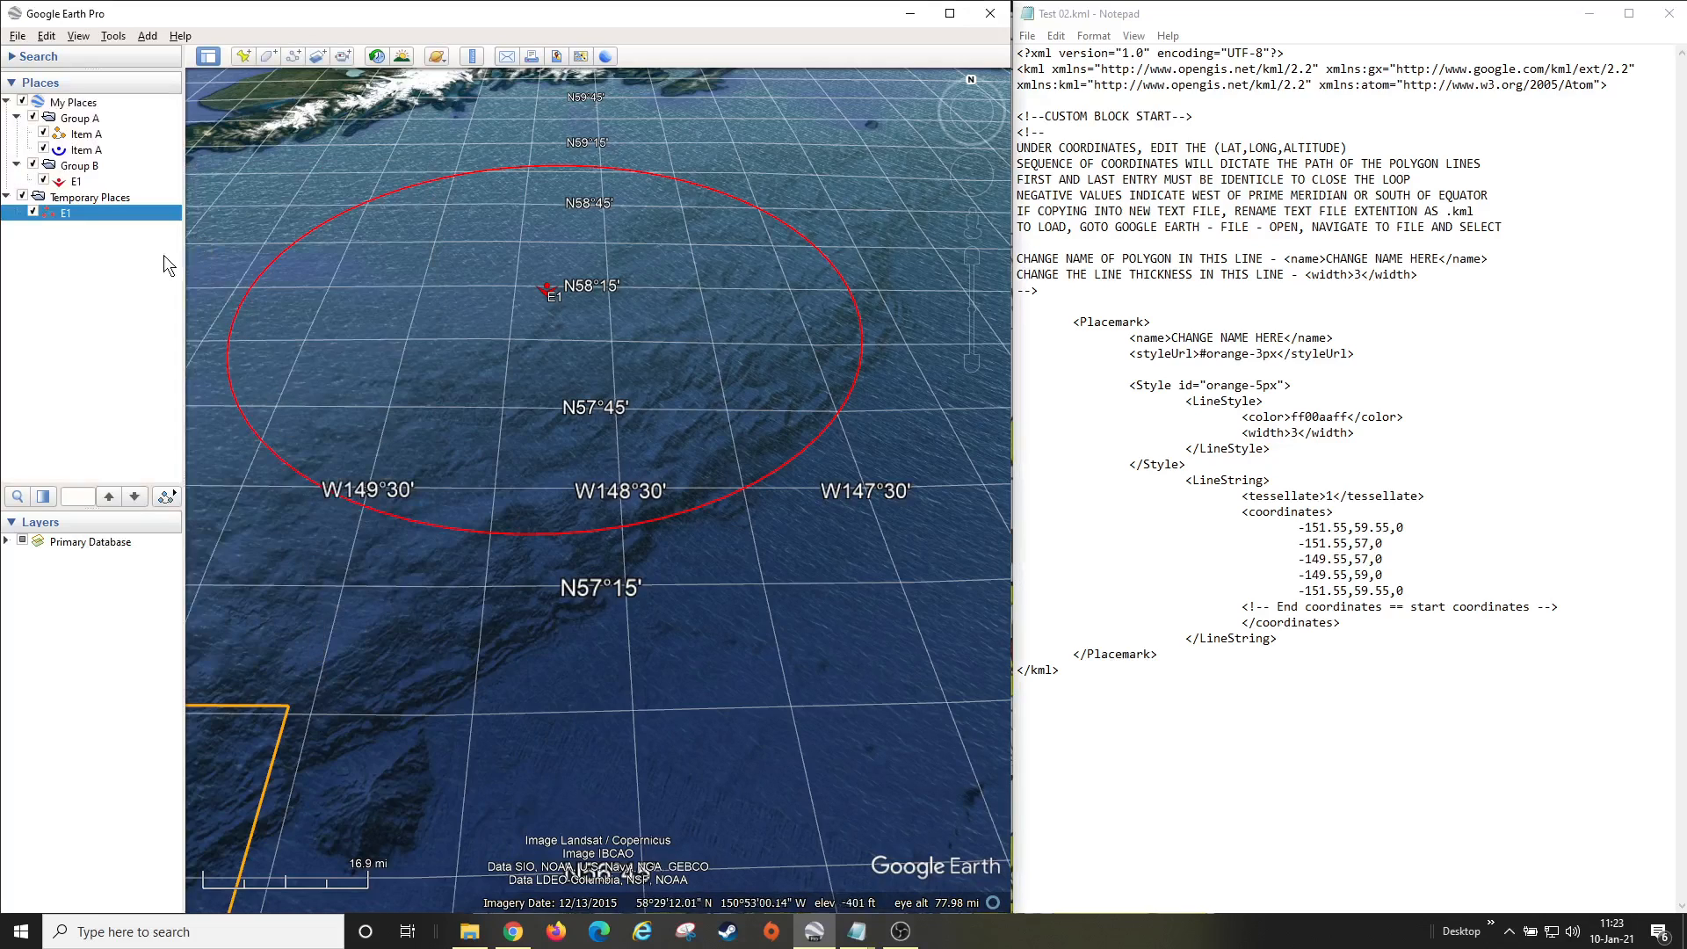
# - Move the E1 circle path from Temporary Places into the Group B folder below the E1 placemark
pyautogui.moveTo(114, 209); pyautogui.dragTo(80, 186)
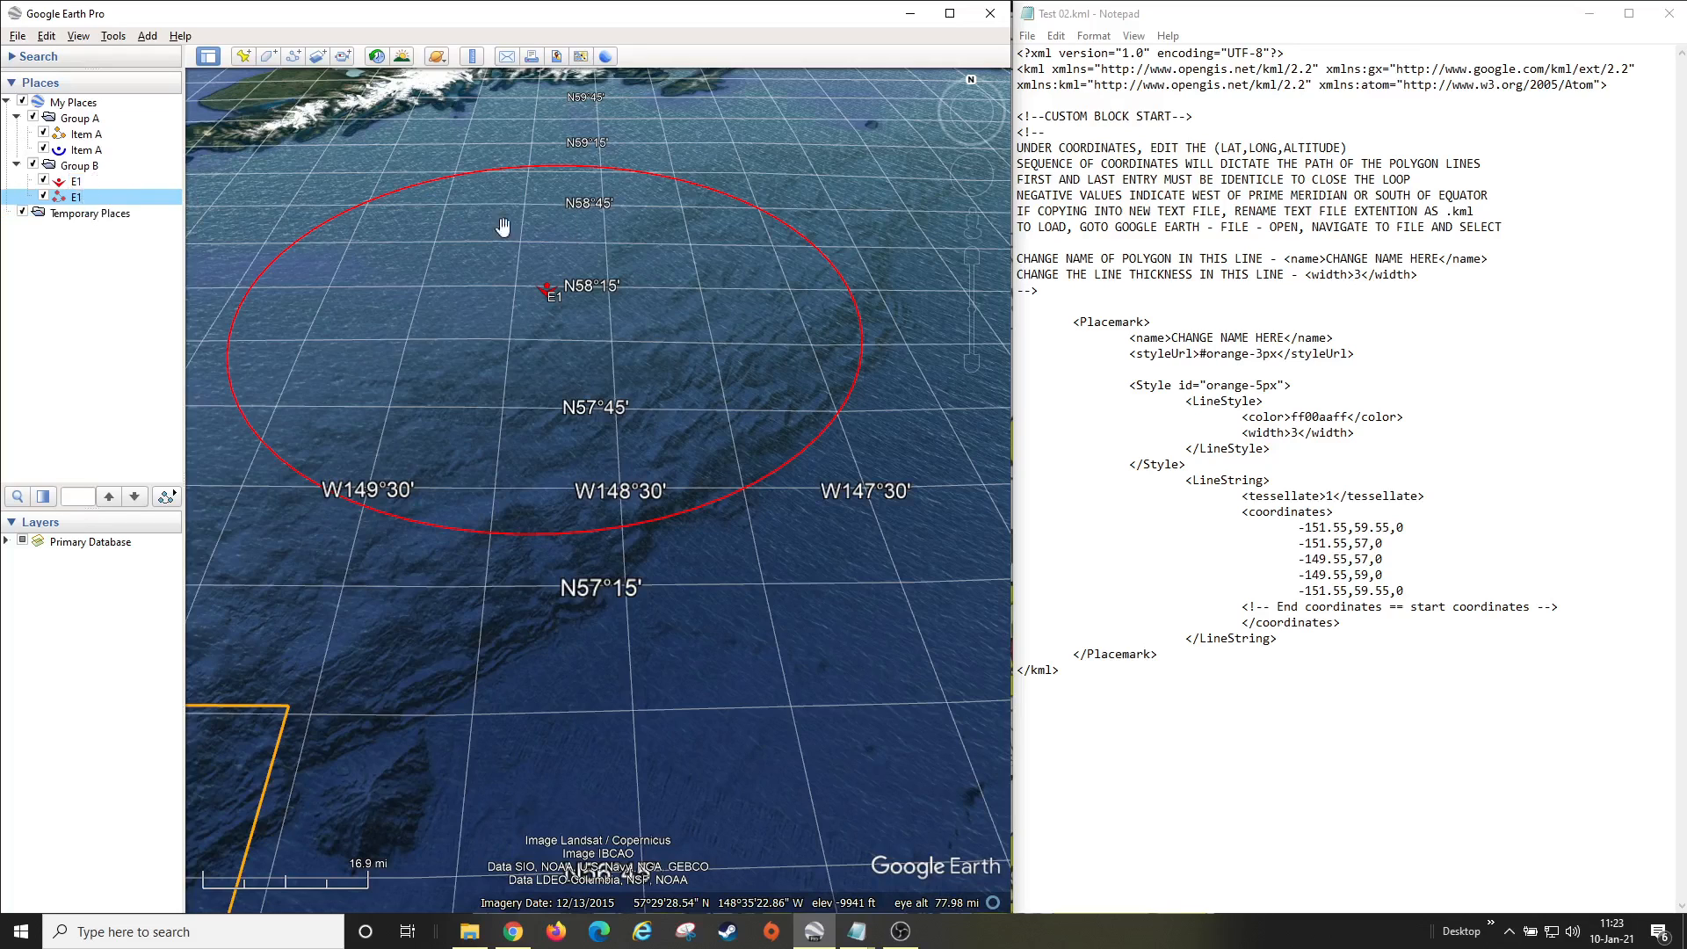
pyautogui.scroll(-2, 613, 473)
pyautogui.scroll(-2, 614, 474)
pyautogui.moveTo(592, 610); pyautogui.dragTo(719, 531)
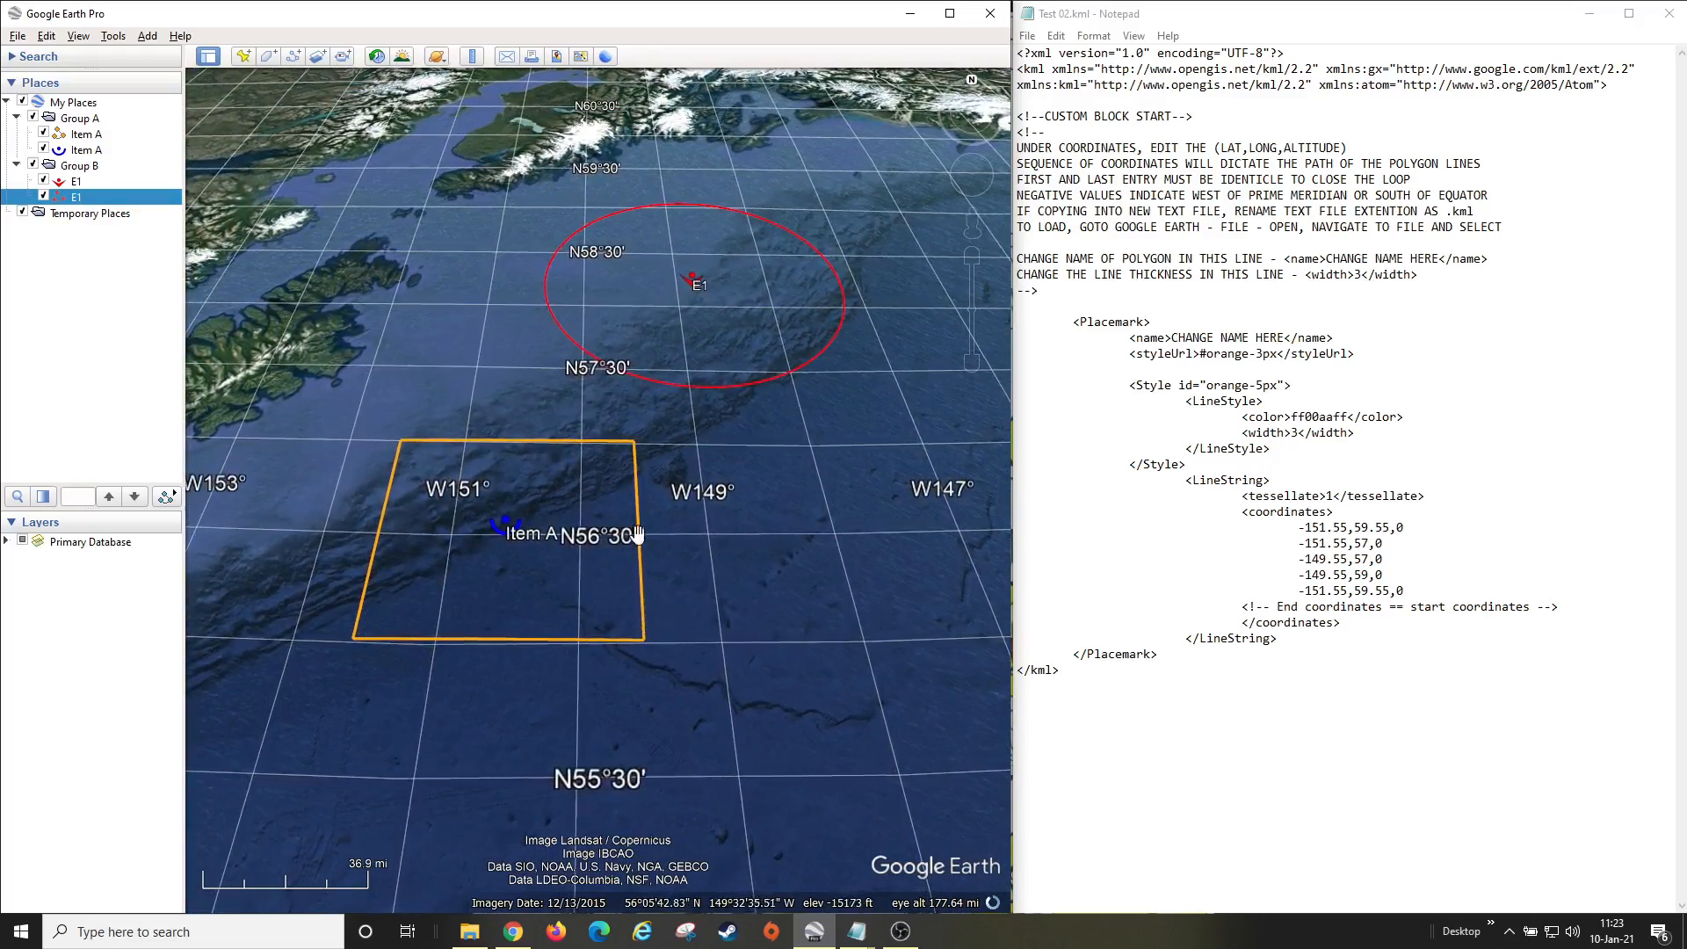
# - In File Explorer, browse Google Drive, Dad, Military, Reserves to the Google Earth folder and examine its icon images and Test KML files
pyautogui.click(469, 931)
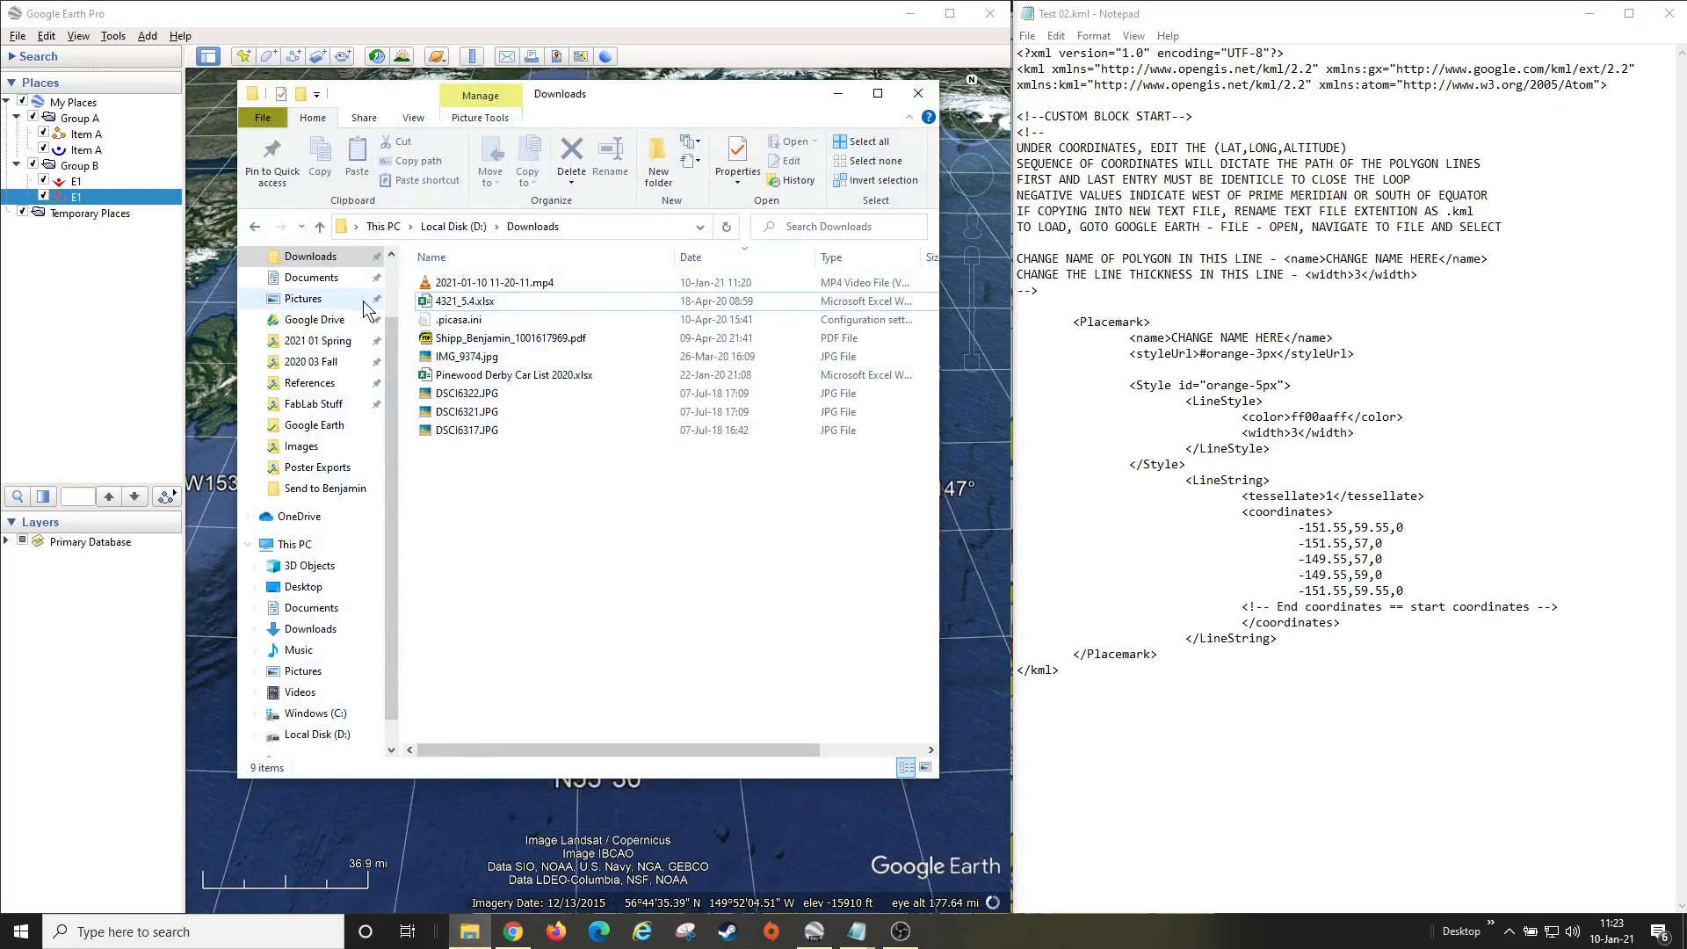
pyautogui.click(325, 320)
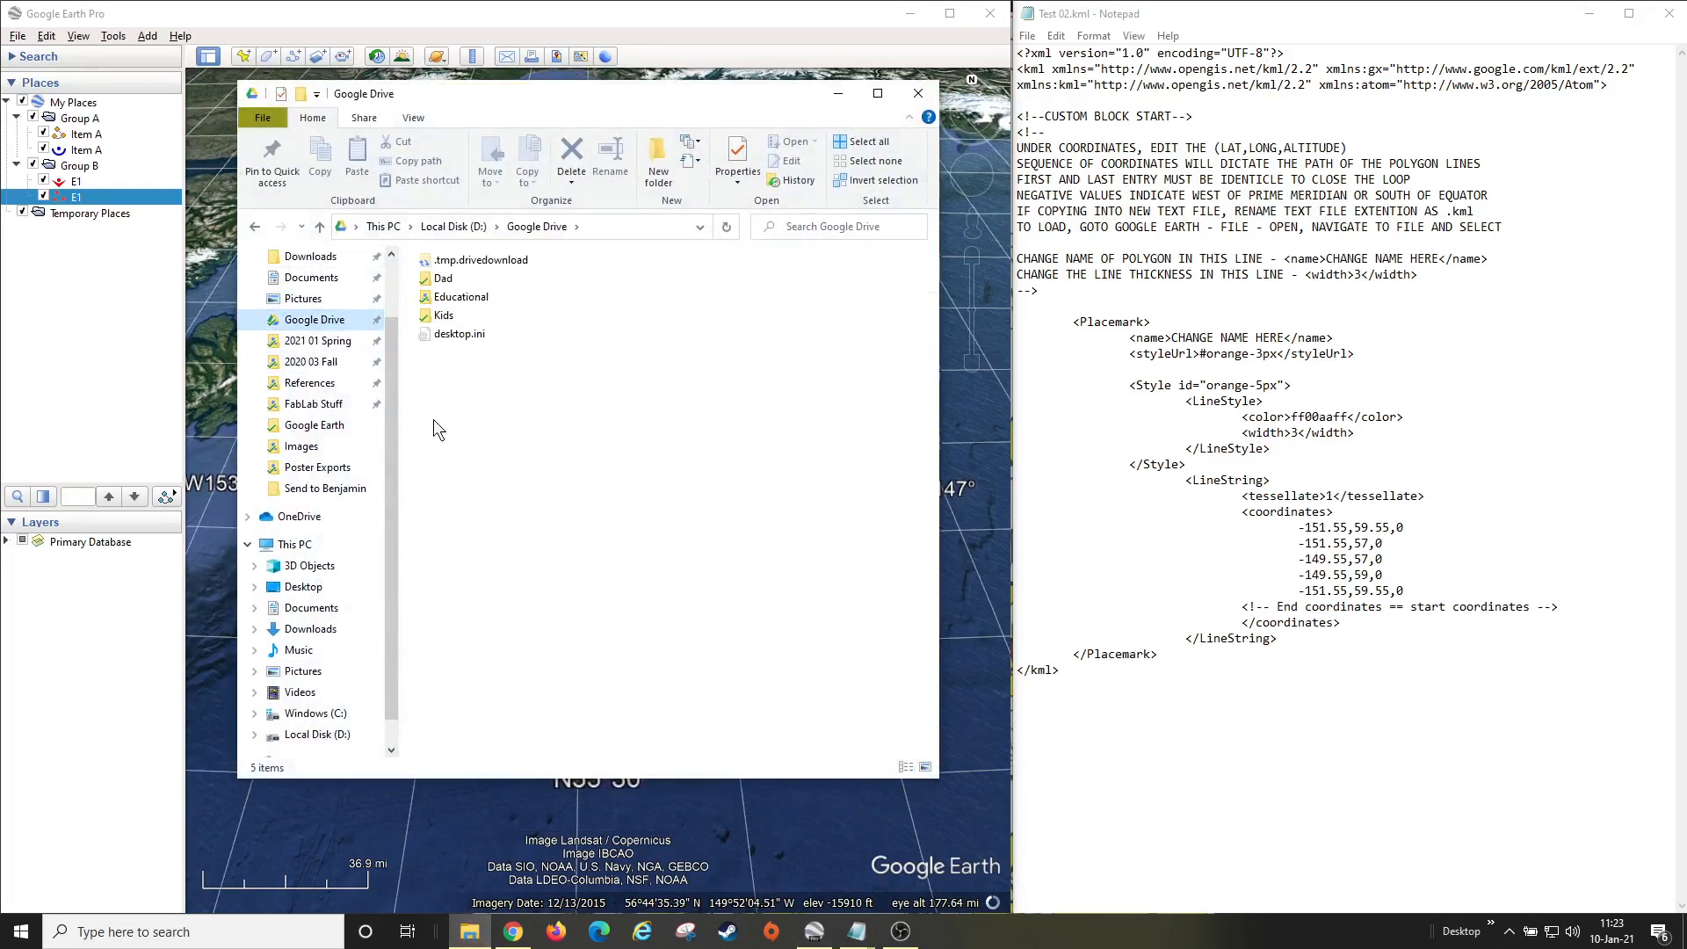
pyautogui.doubleClick(445, 278)
pyautogui.doubleClick(457, 283)
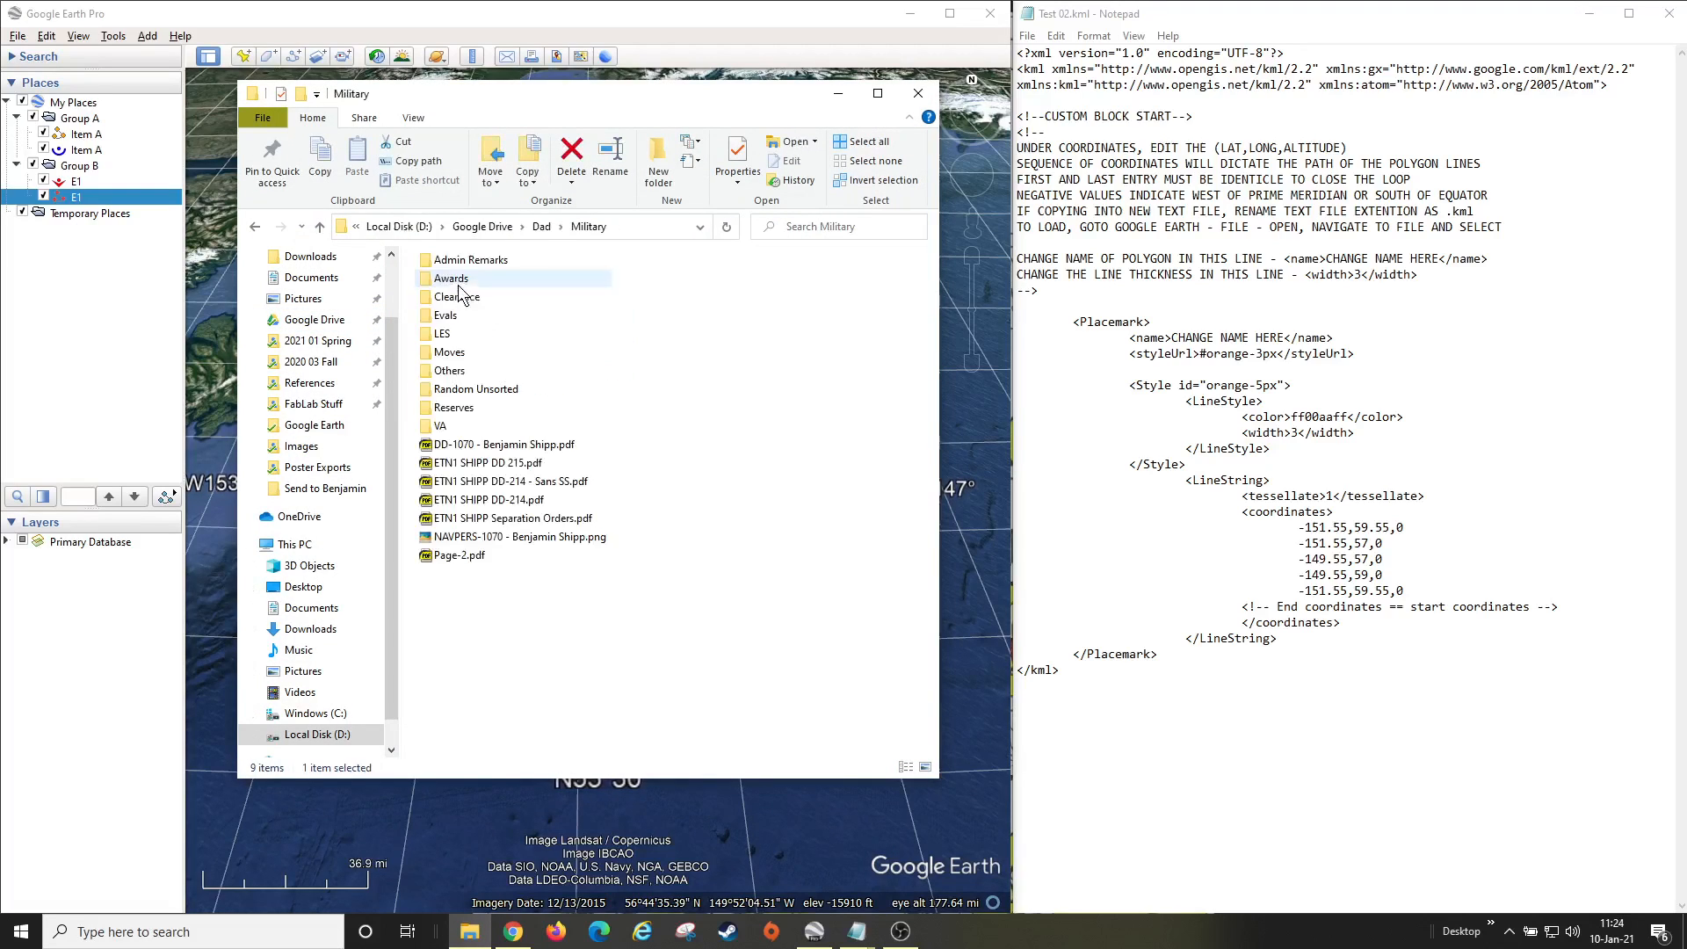
pyautogui.doubleClick(455, 408)
pyautogui.doubleClick(461, 318)
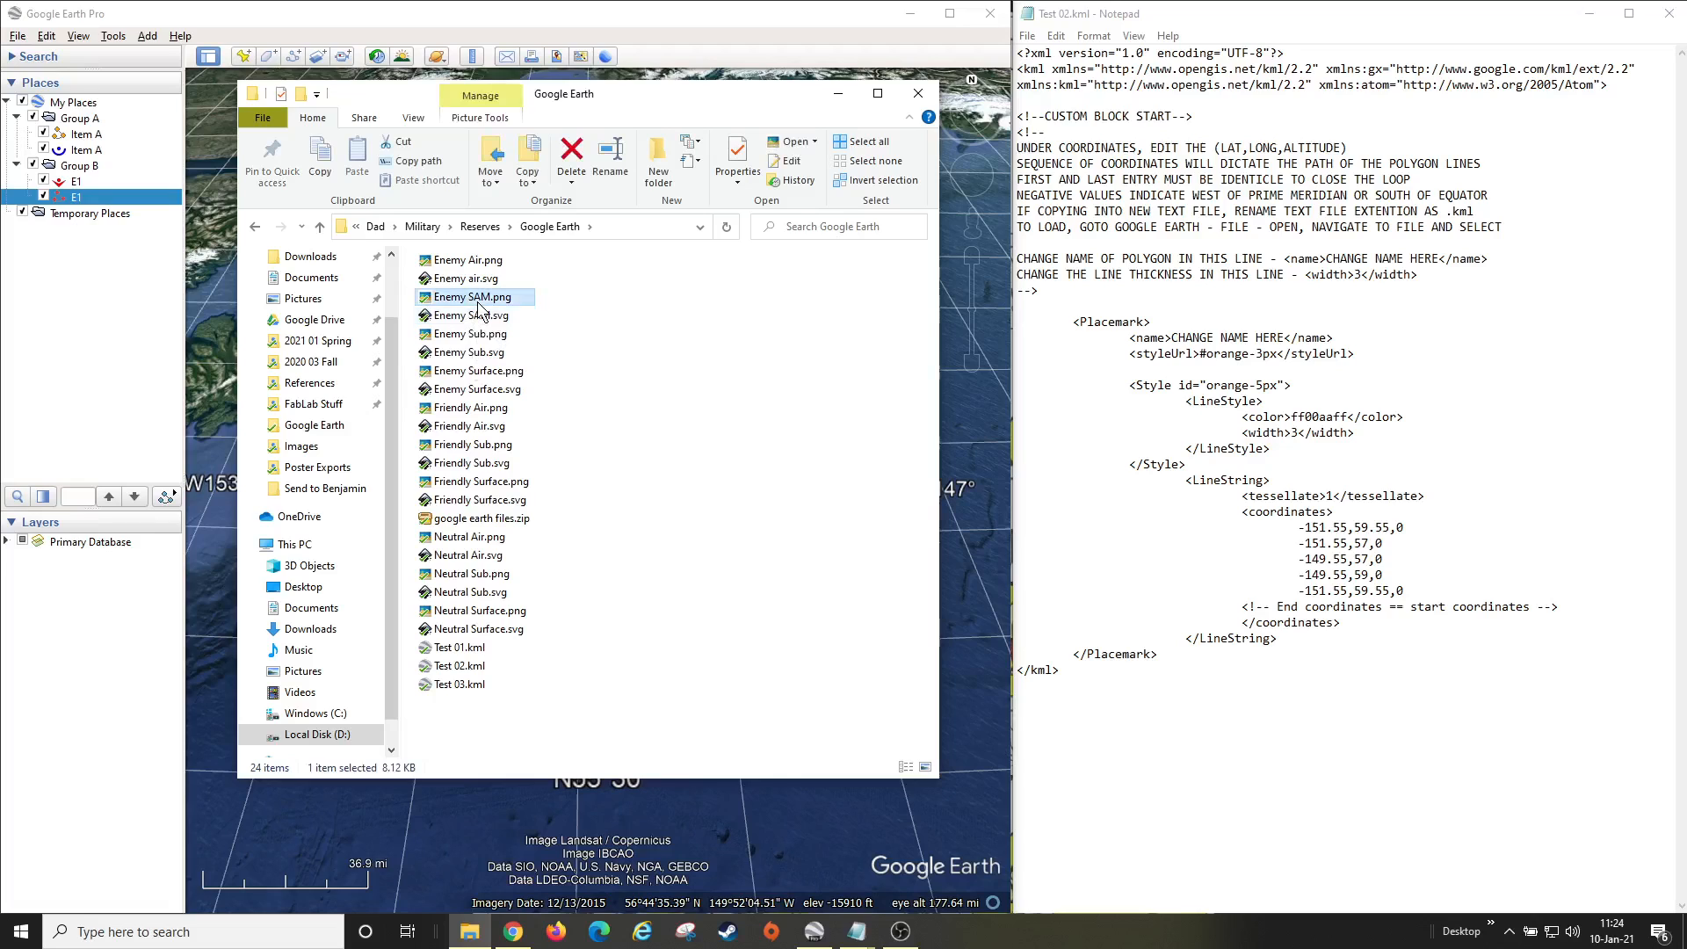
pyautogui.click(841, 396)
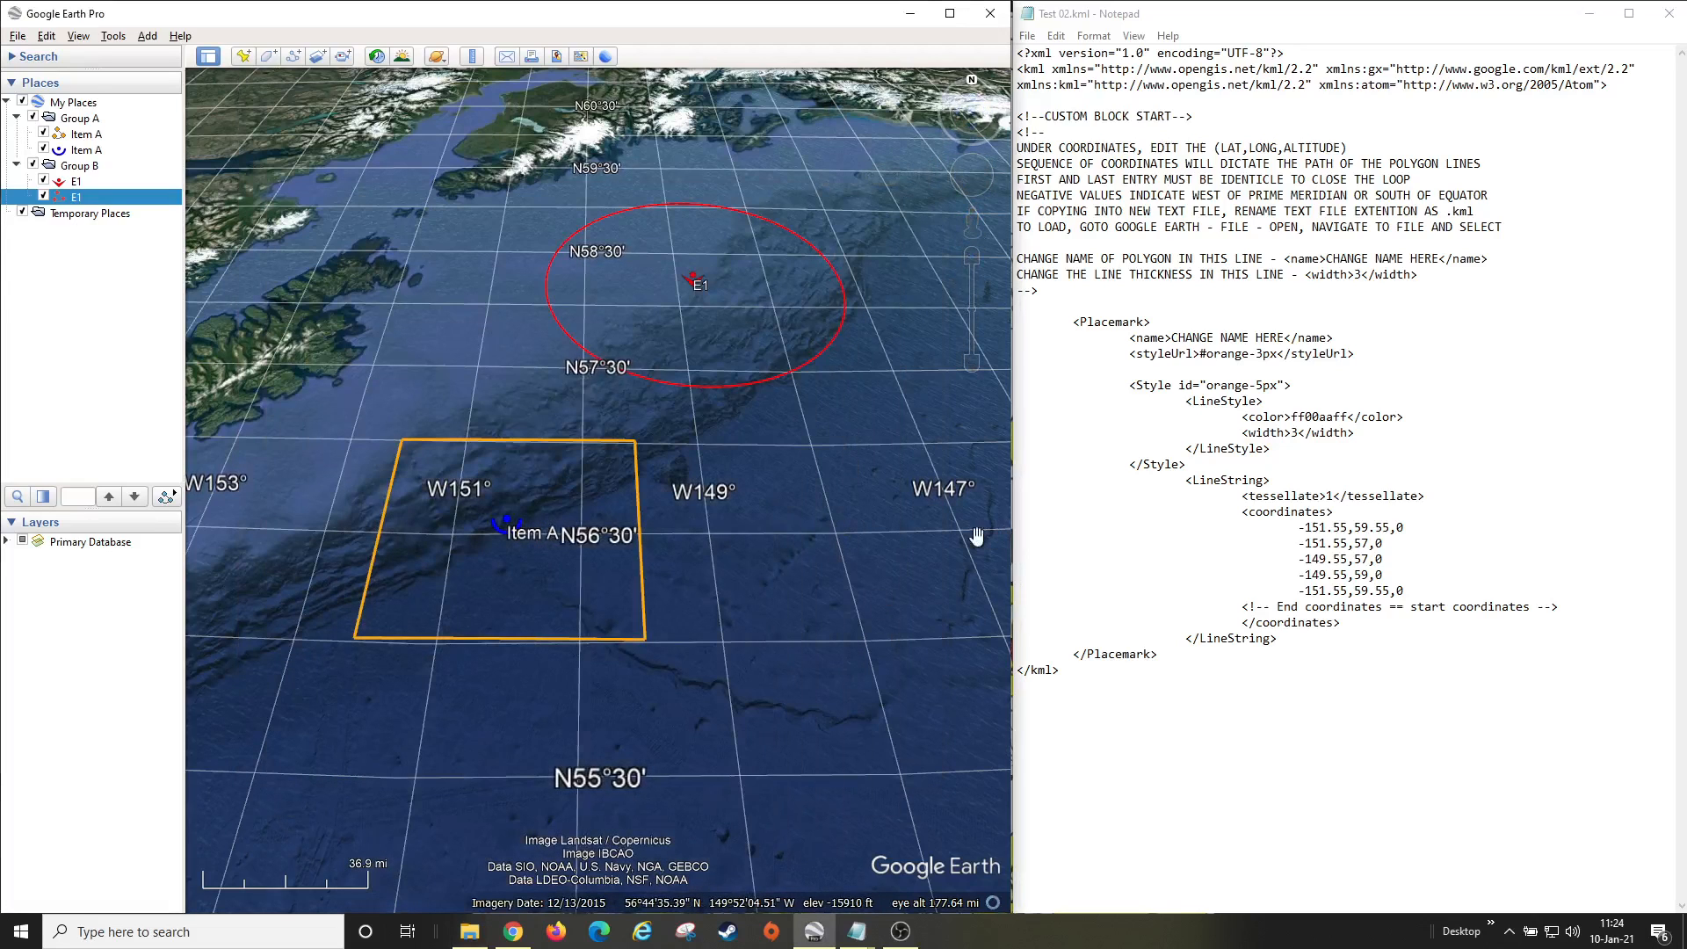
pyautogui.click(469, 932)
pyautogui.moveTo(483, 737); pyautogui.dragTo(439, 649)
pyautogui.click(498, 716)
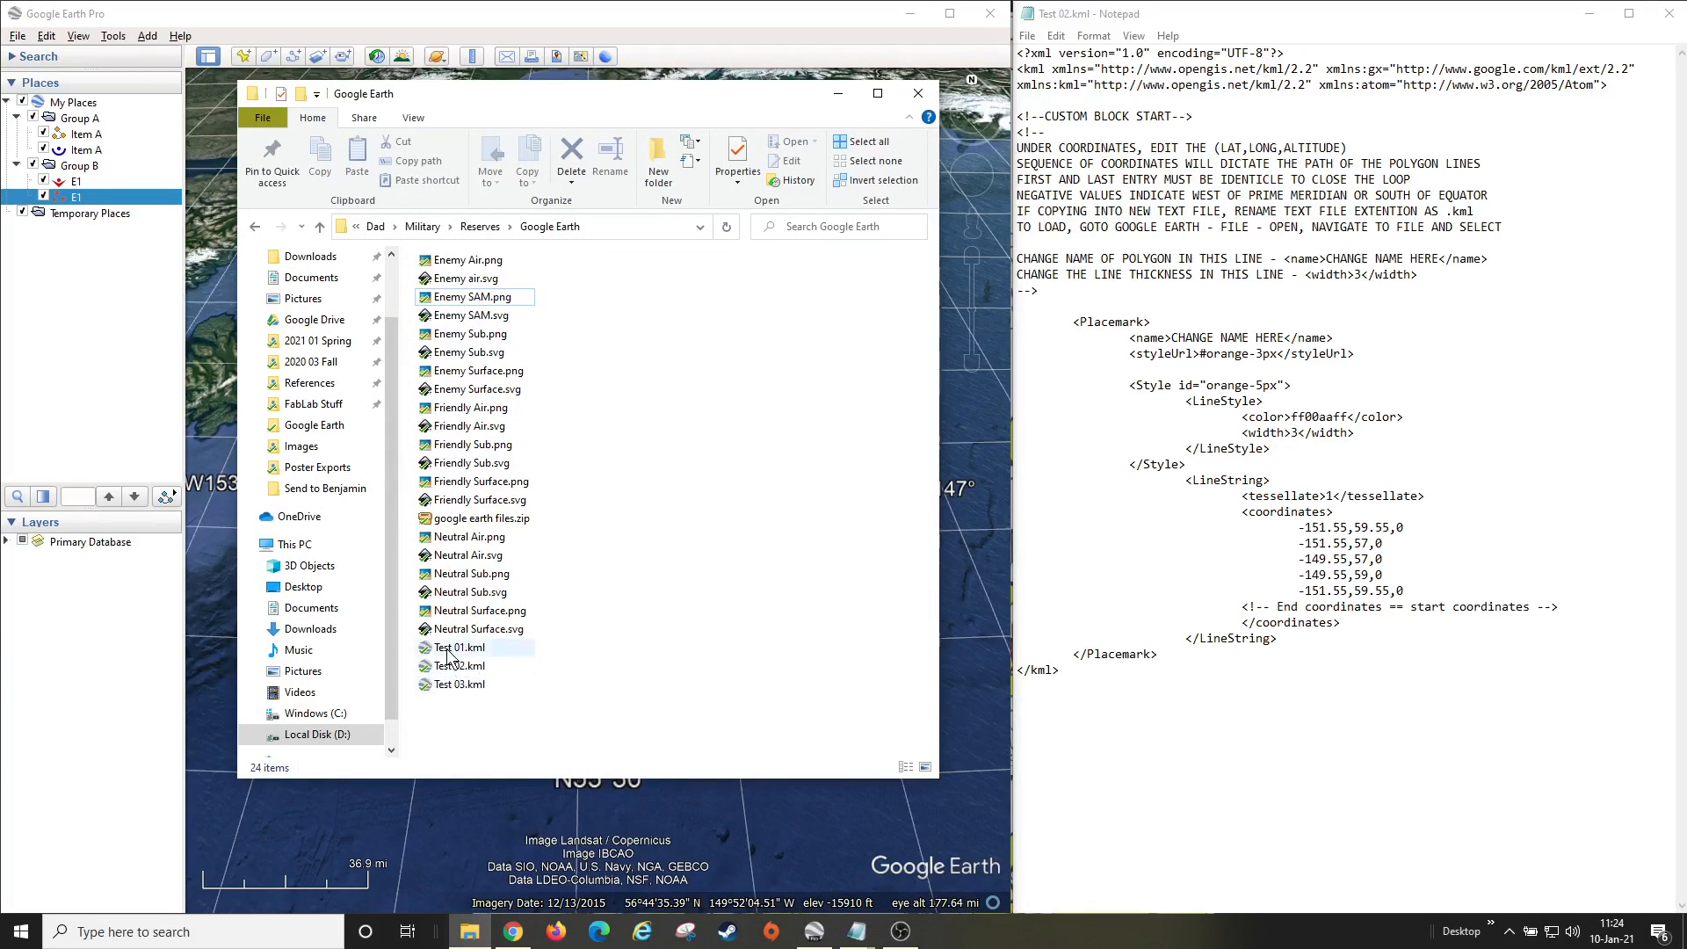
pyautogui.click(838, 94)
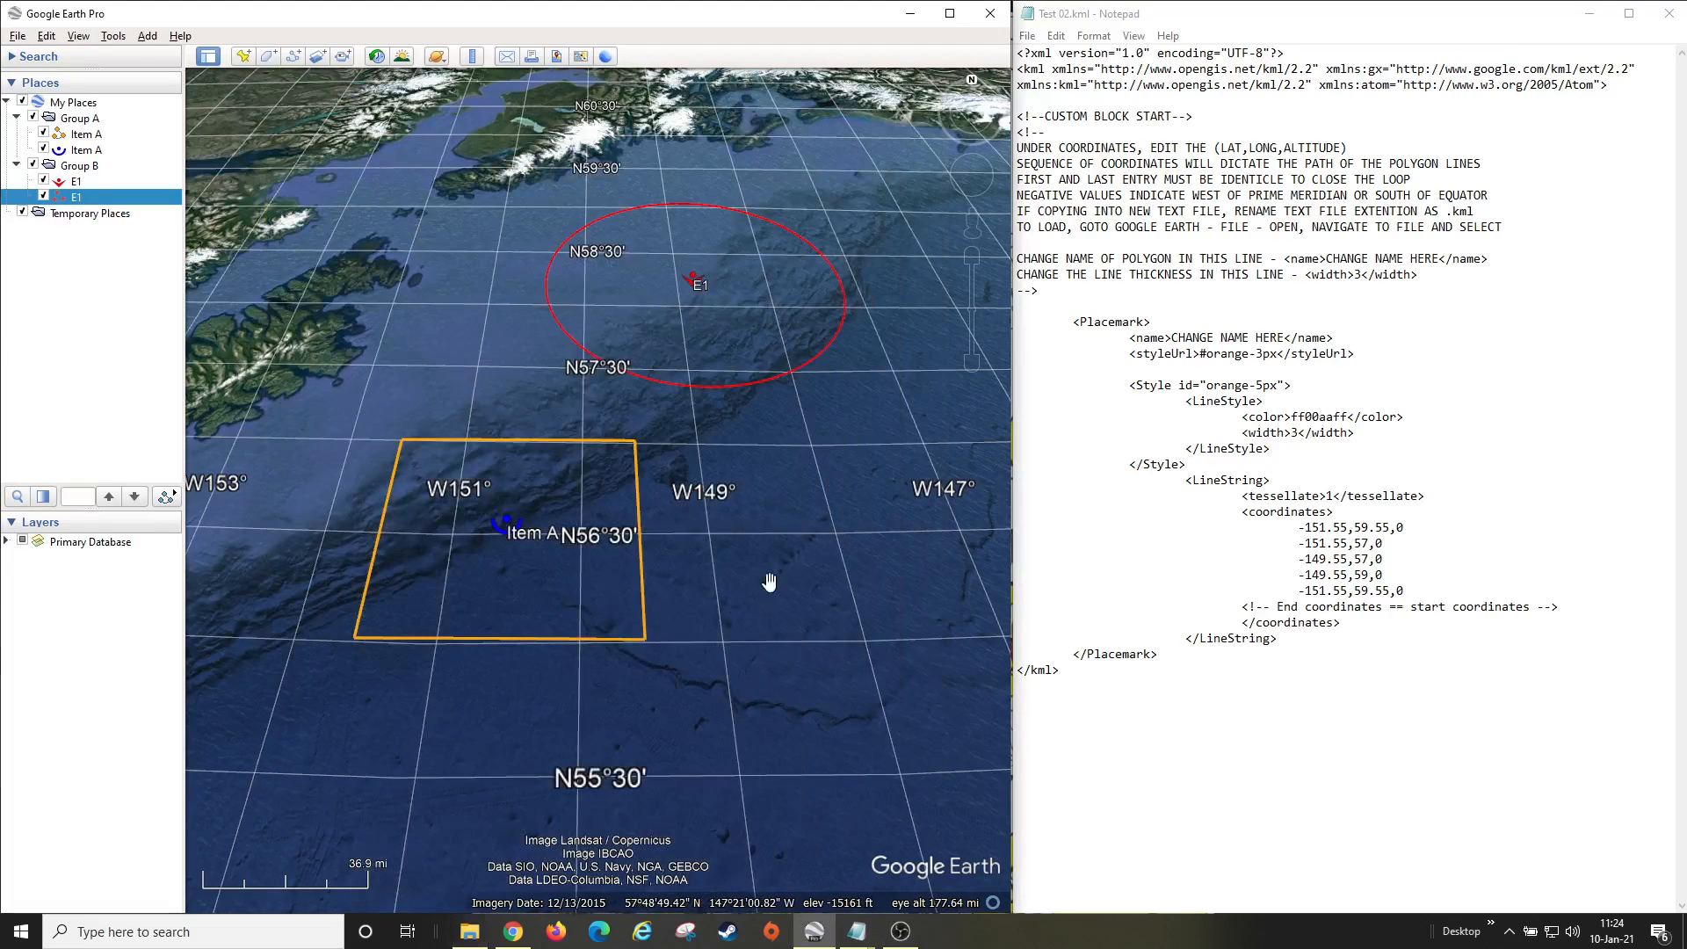
# - Read the custom comment block in Test 02.kml and switch to Test 01.kml to review the polygon's name and line width entries
pyautogui.click(1329, 706)
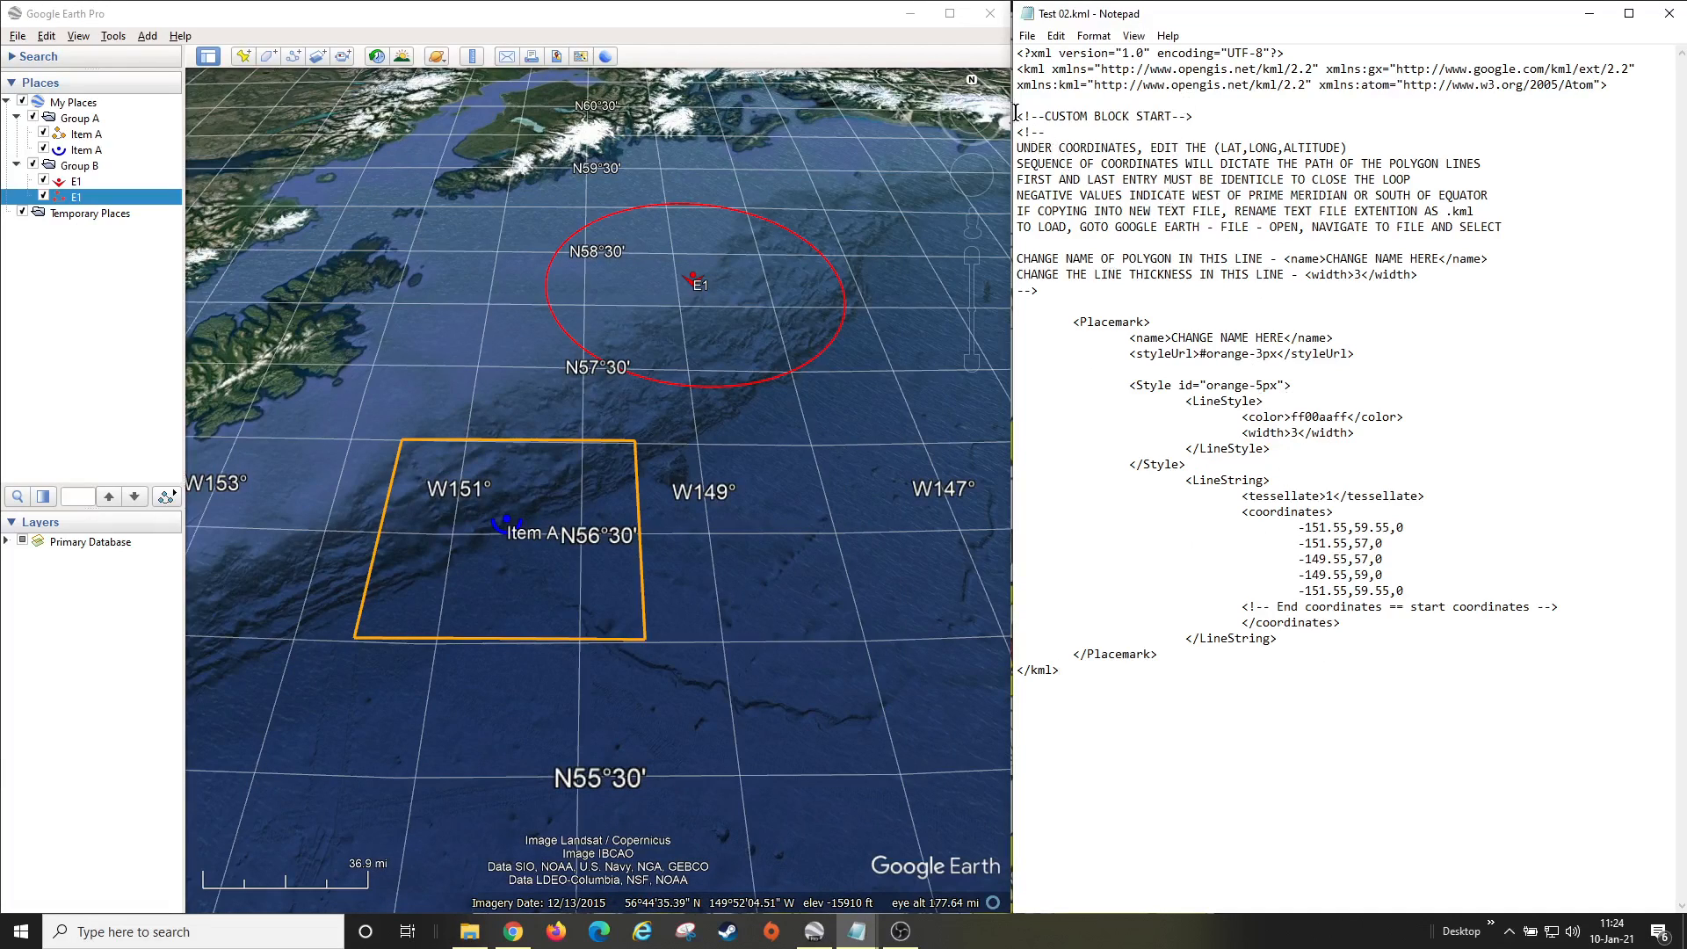
pyautogui.moveTo(1017, 112); pyautogui.dragTo(1183, 261)
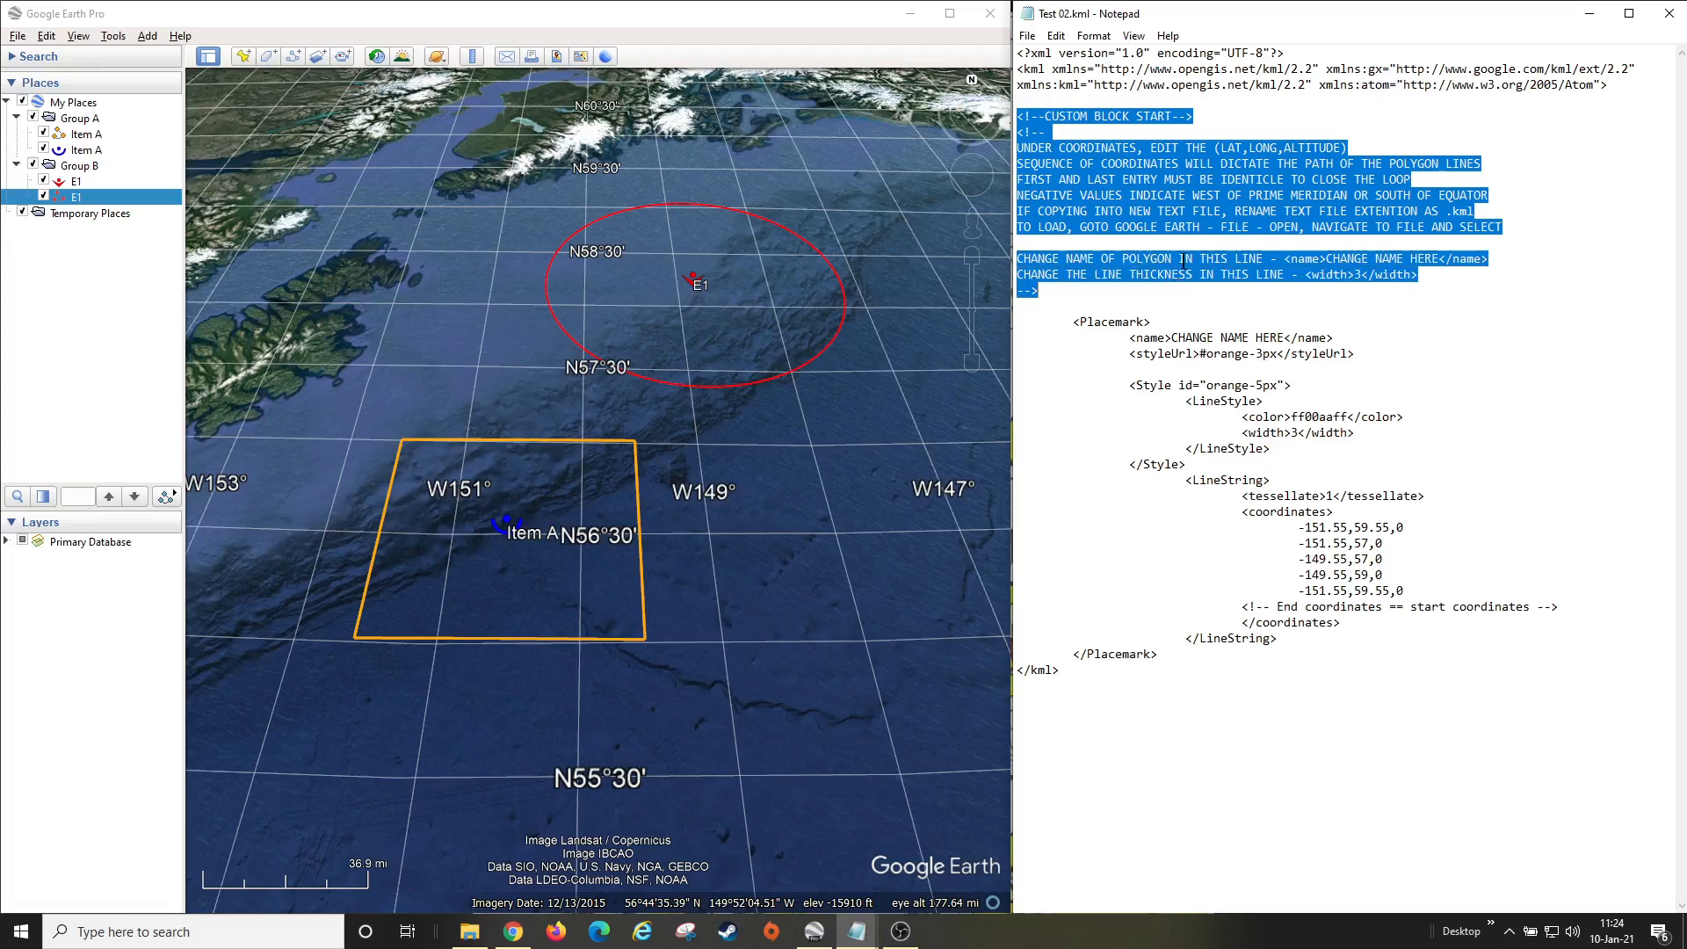
pyautogui.click(1288, 533)
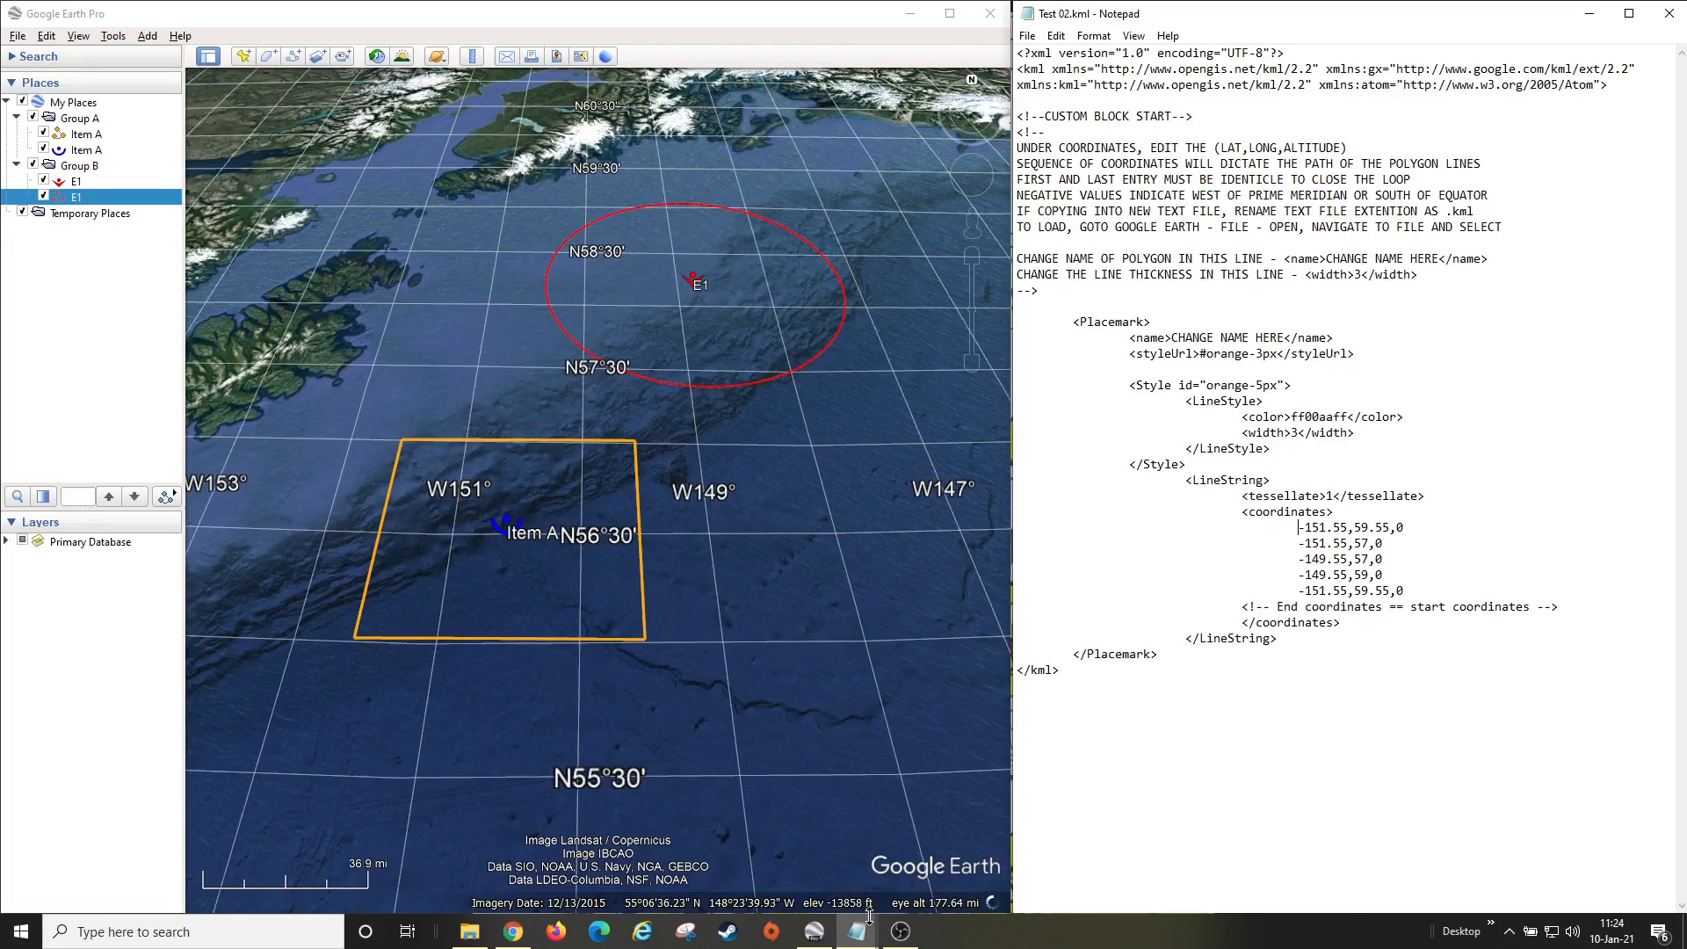
pyautogui.moveTo(873, 920)
pyautogui.click(808, 848)
pyautogui.click(1159, 426)
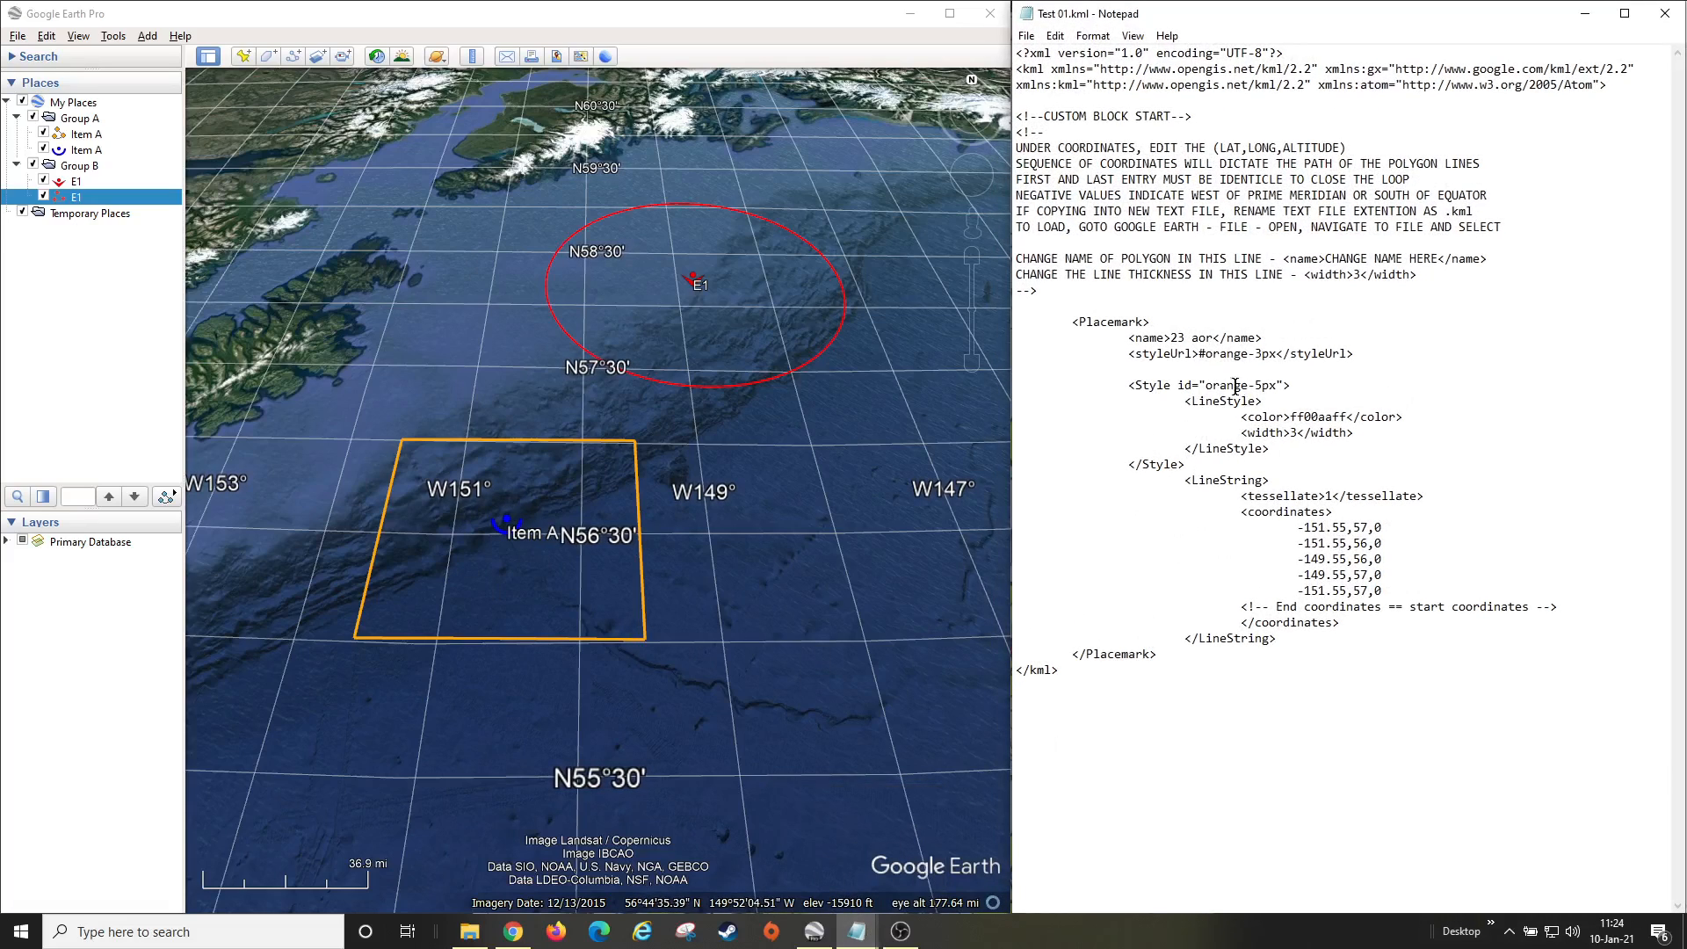
pyautogui.moveTo(1170, 339); pyautogui.dragTo(1207, 342)
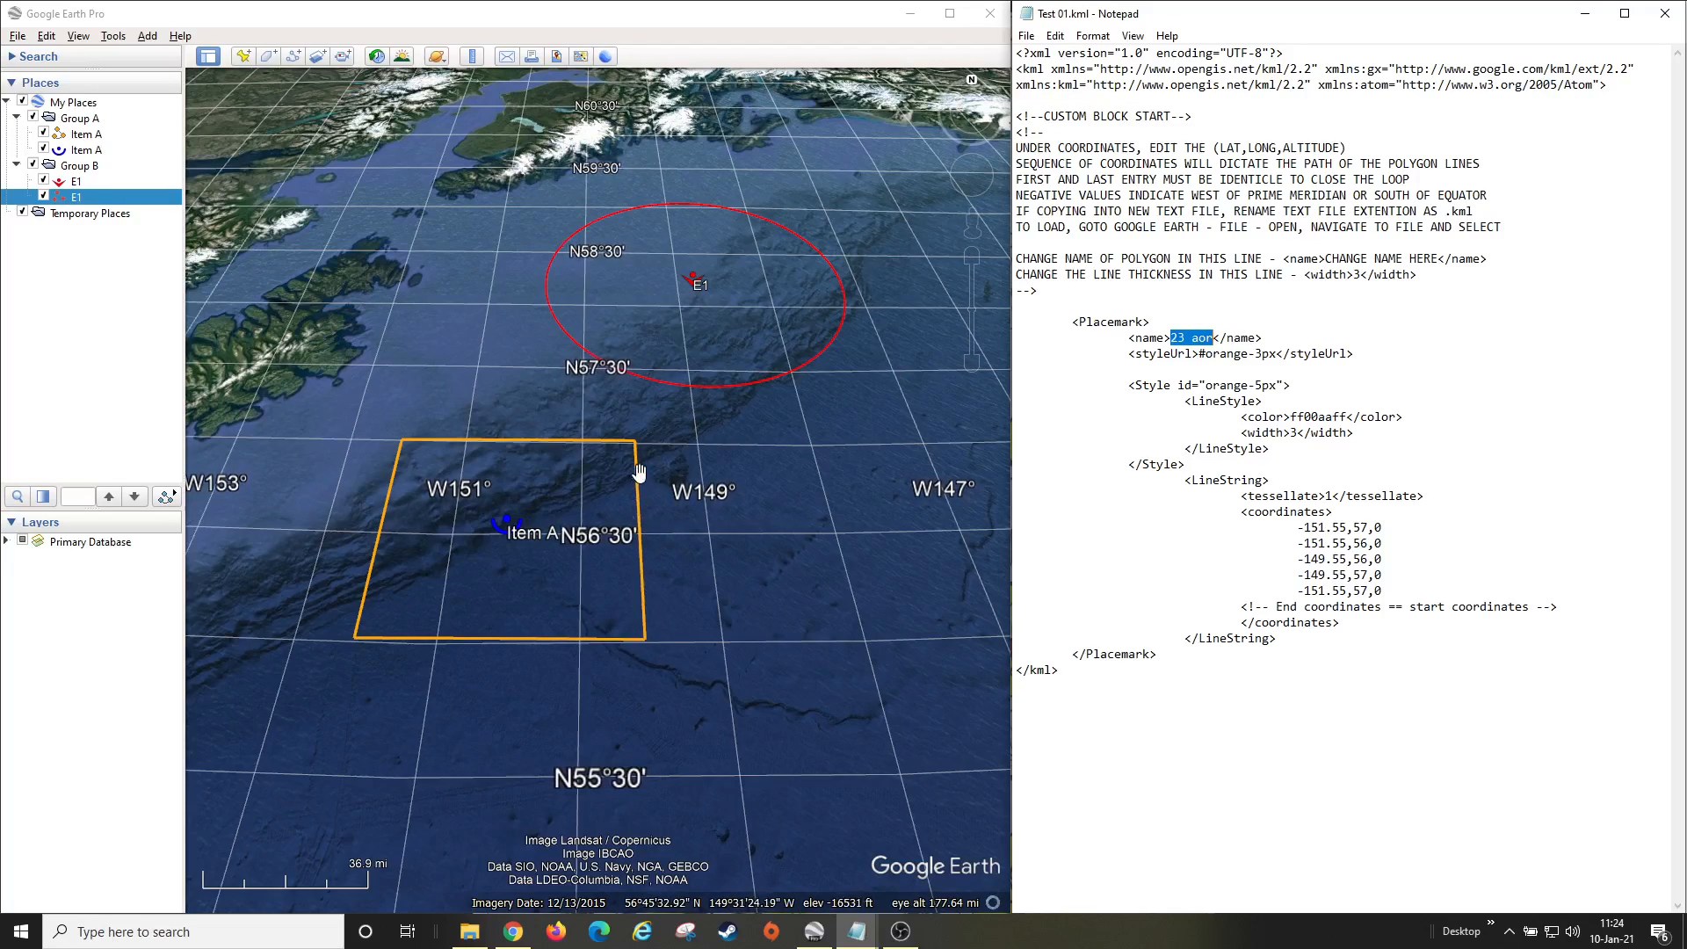
pyautogui.click(1290, 432)
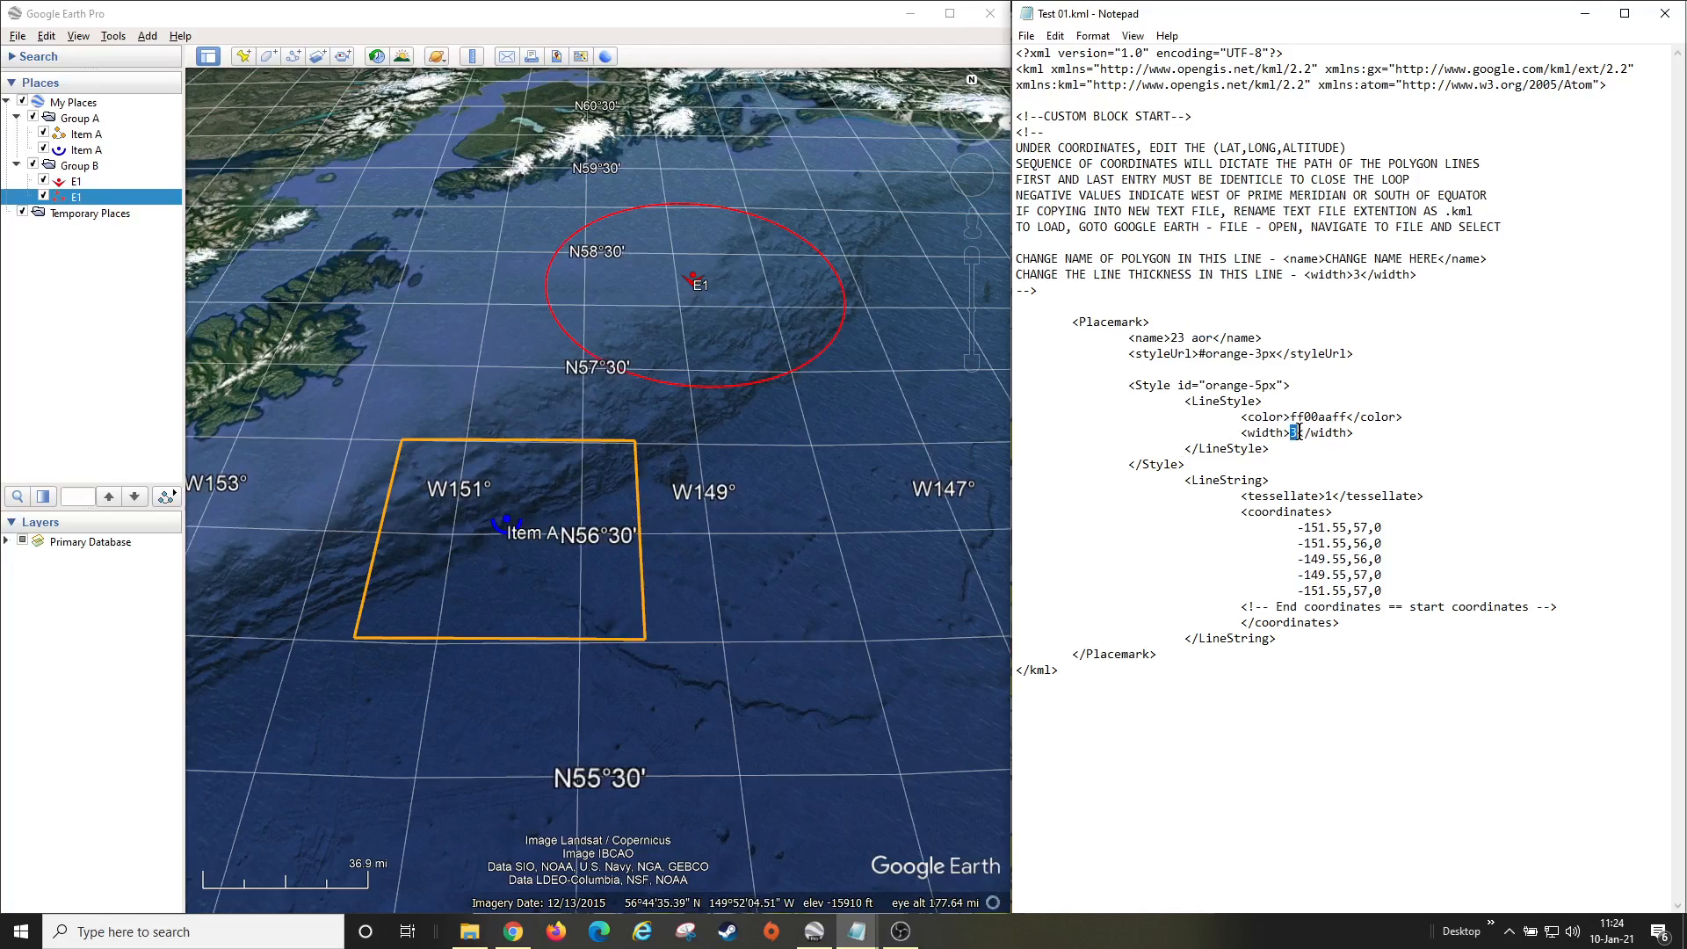
pyautogui.click(1302, 436)
# - Examine the coordinate list in Test 01.kml against the negative-value and loop-closing rules, comparing its first and last entries with the orange polygon
pyautogui.moveTo(1296, 528); pyautogui.dragTo(1381, 589)
pyautogui.click(1382, 589)
pyautogui.moveTo(1196, 195); pyautogui.dragTo(1484, 197)
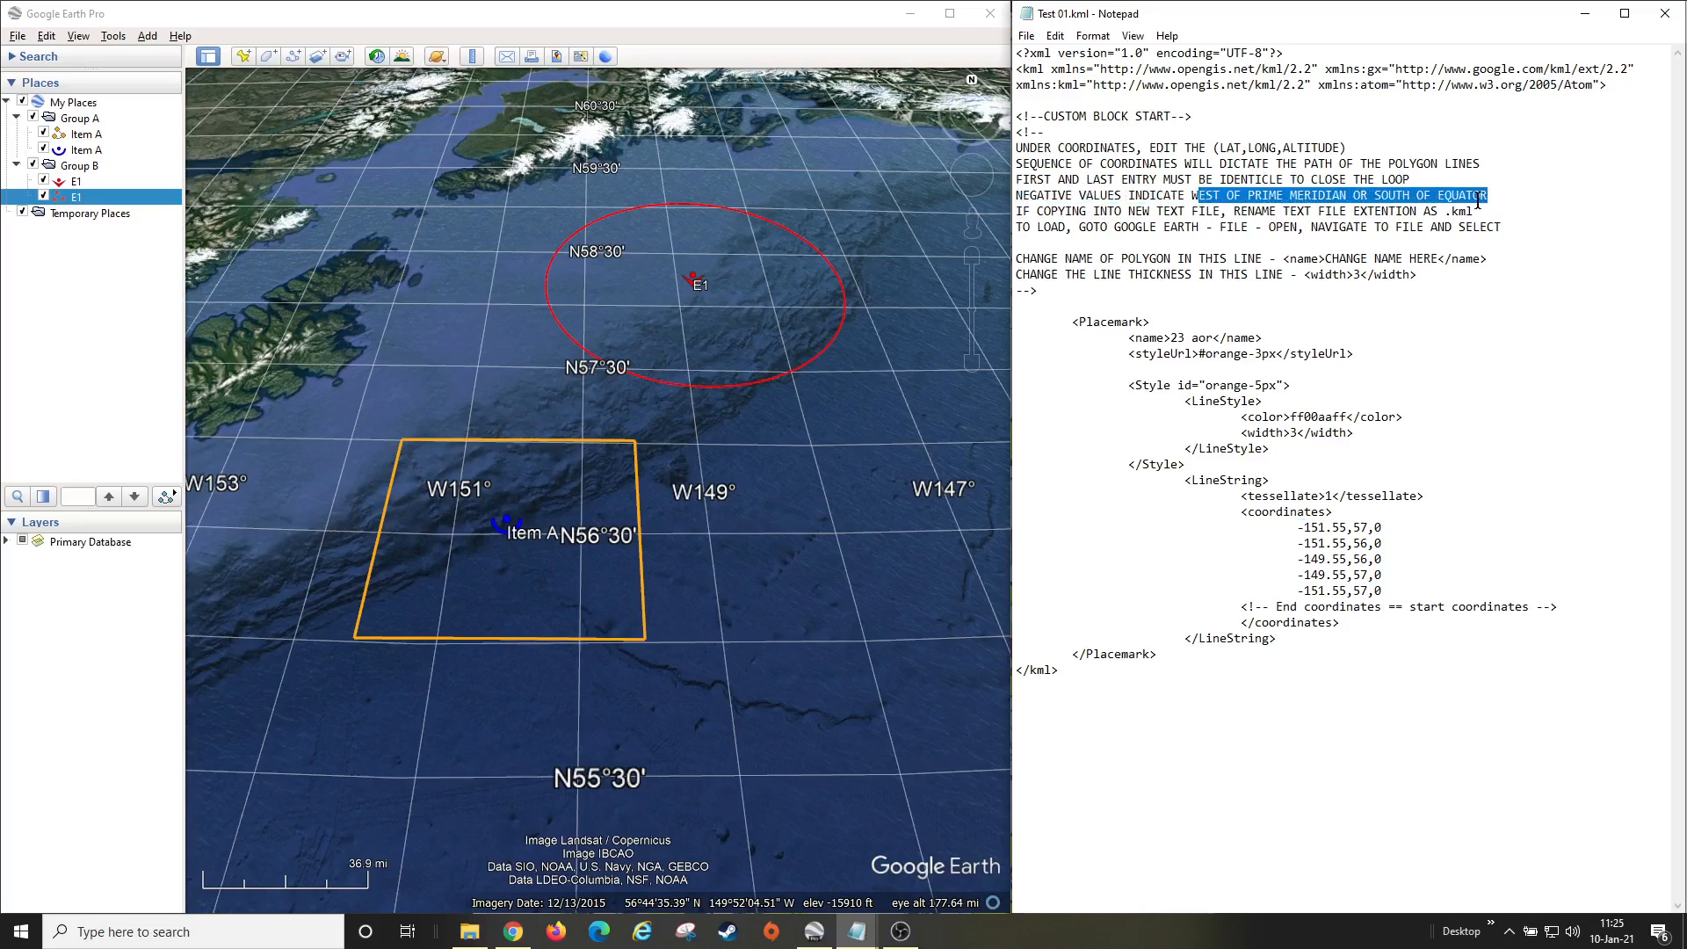
pyautogui.click(1355, 537)
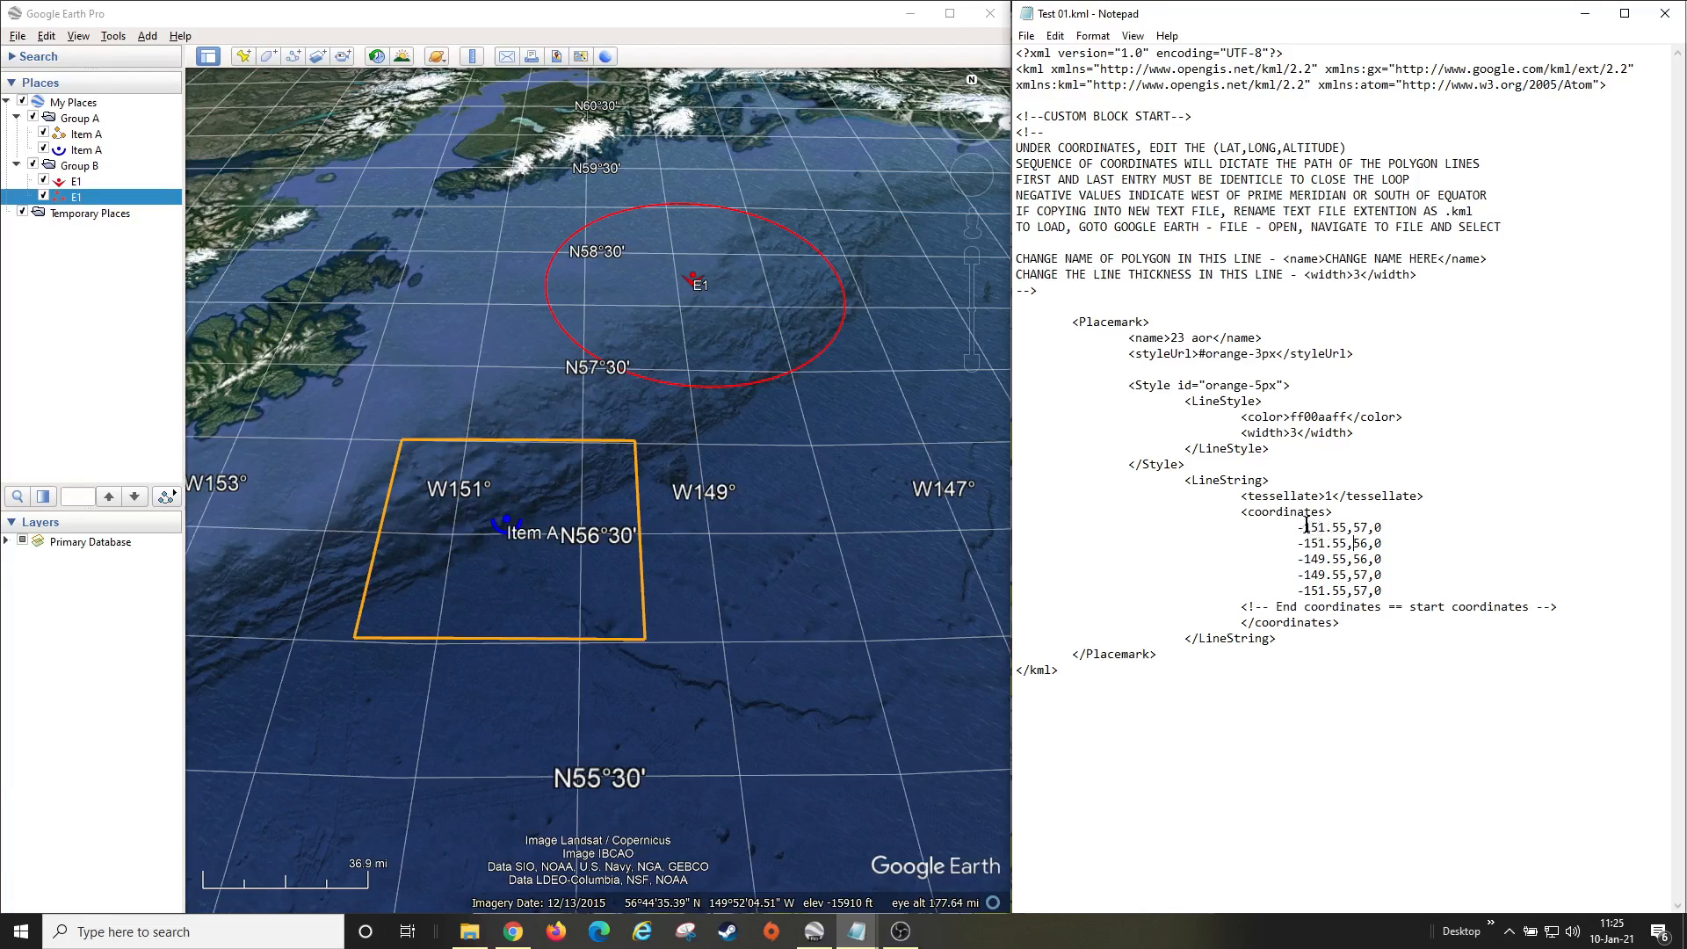
pyautogui.moveTo(1298, 526); pyautogui.dragTo(1378, 528)
pyautogui.moveTo(1298, 591); pyautogui.dragTo(1379, 594)
pyautogui.click(1369, 575)
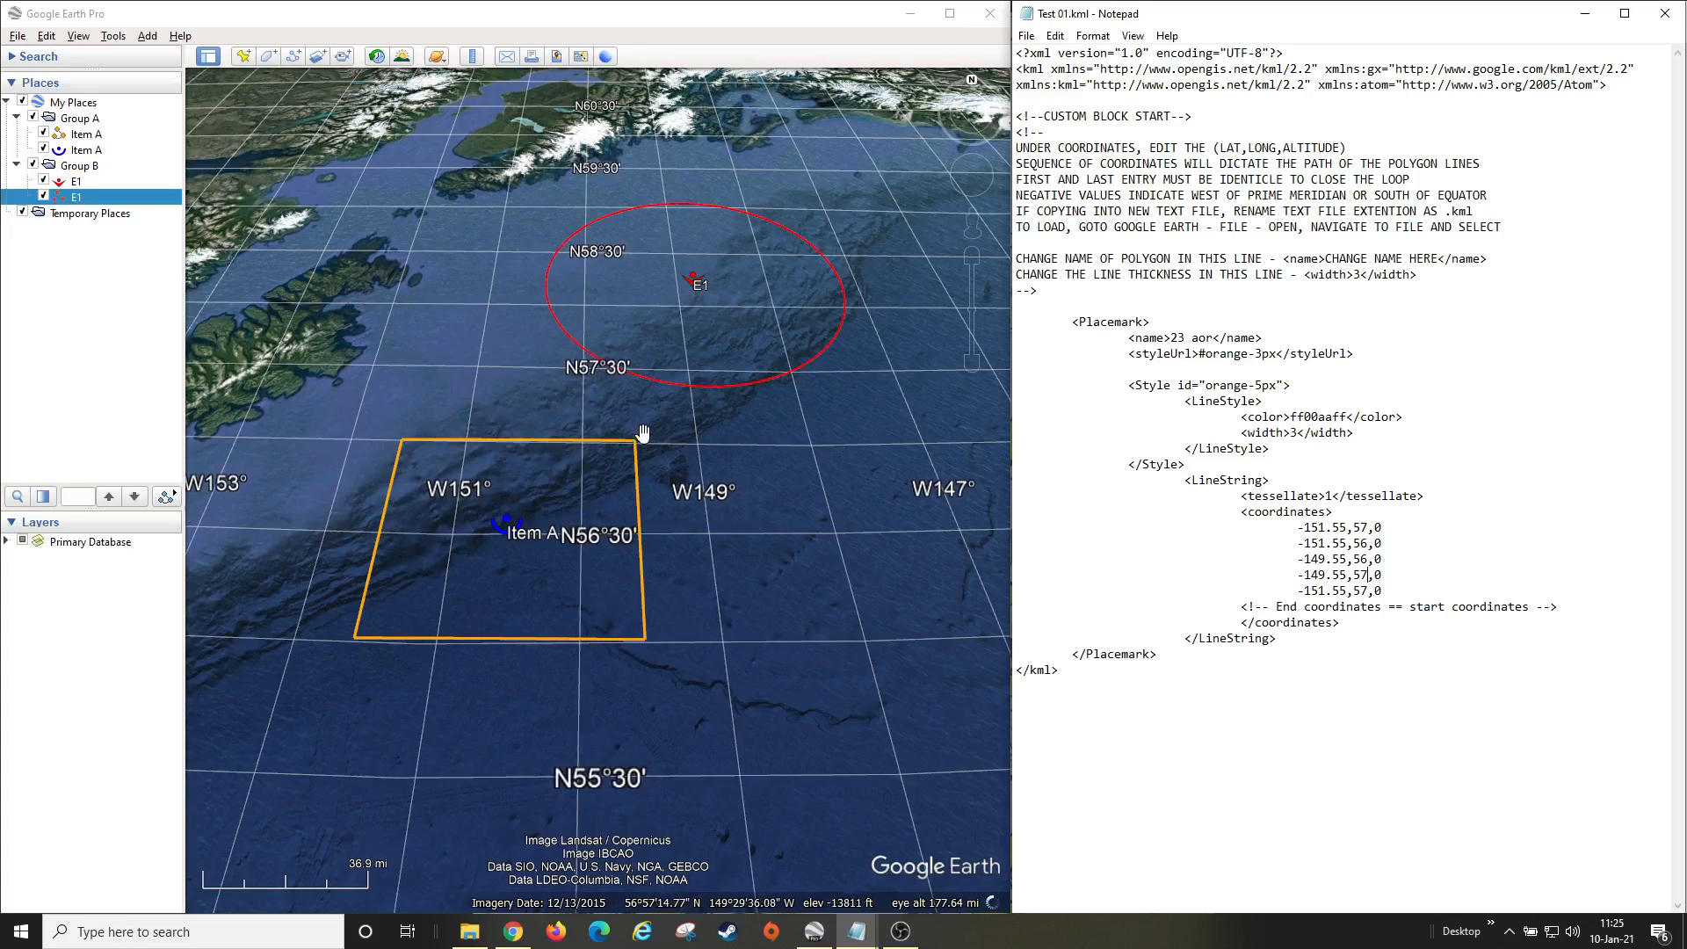
pyautogui.click(730, 565)
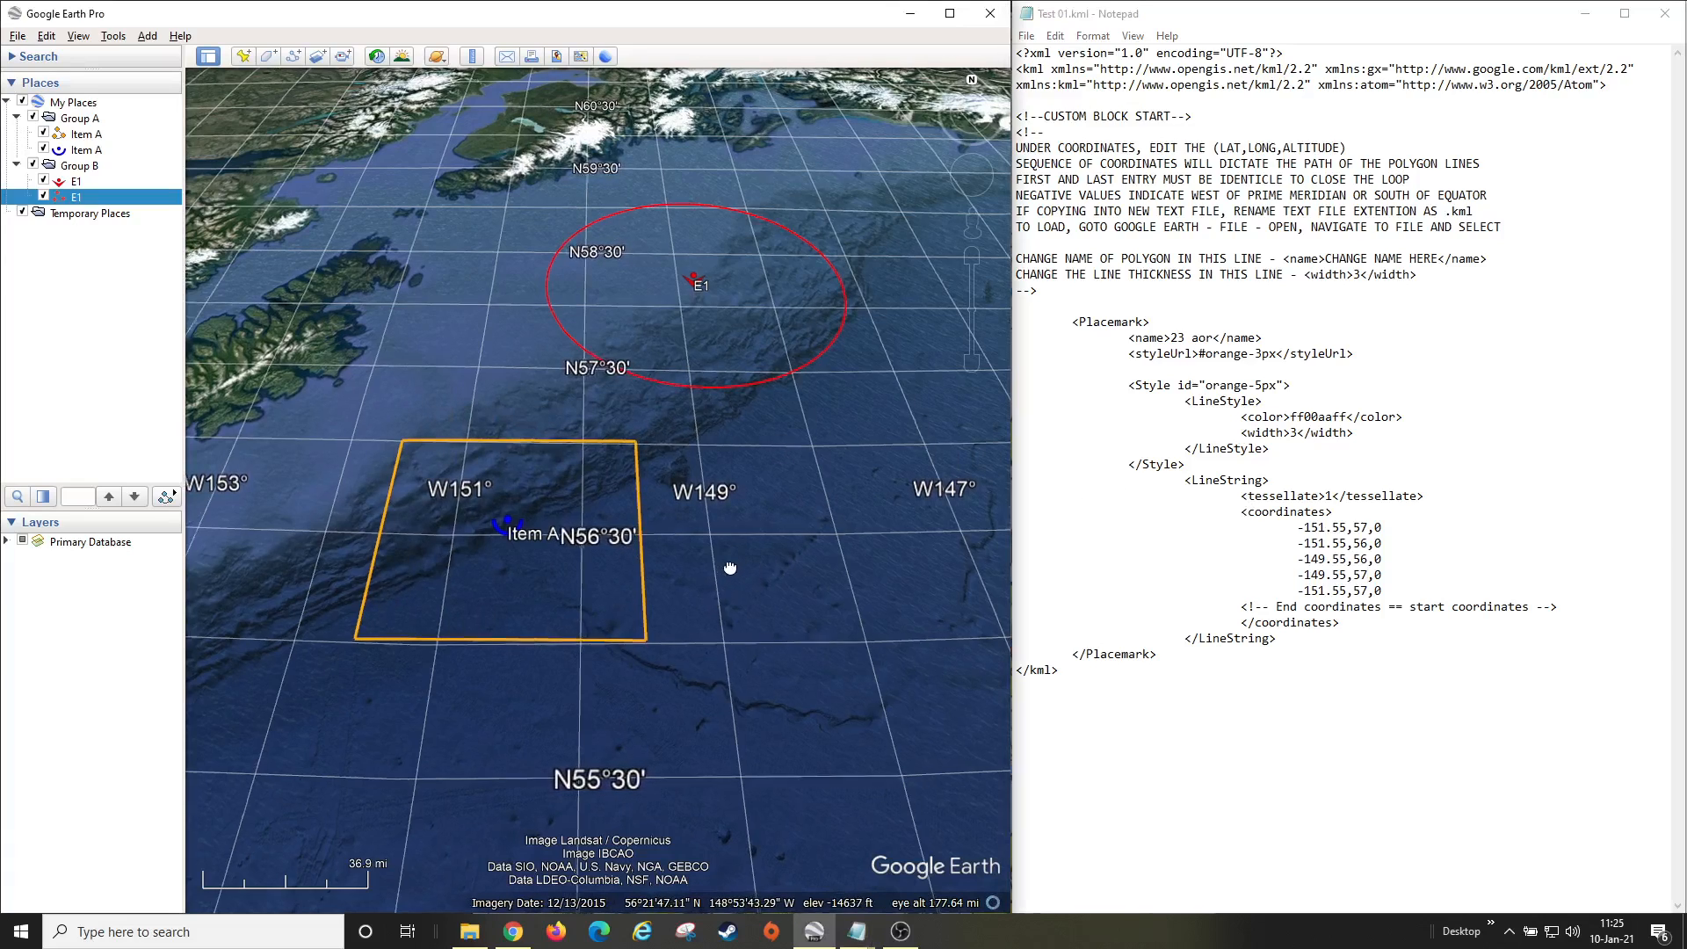
pyautogui.moveTo(730, 565); pyautogui.dragTo(753, 576)
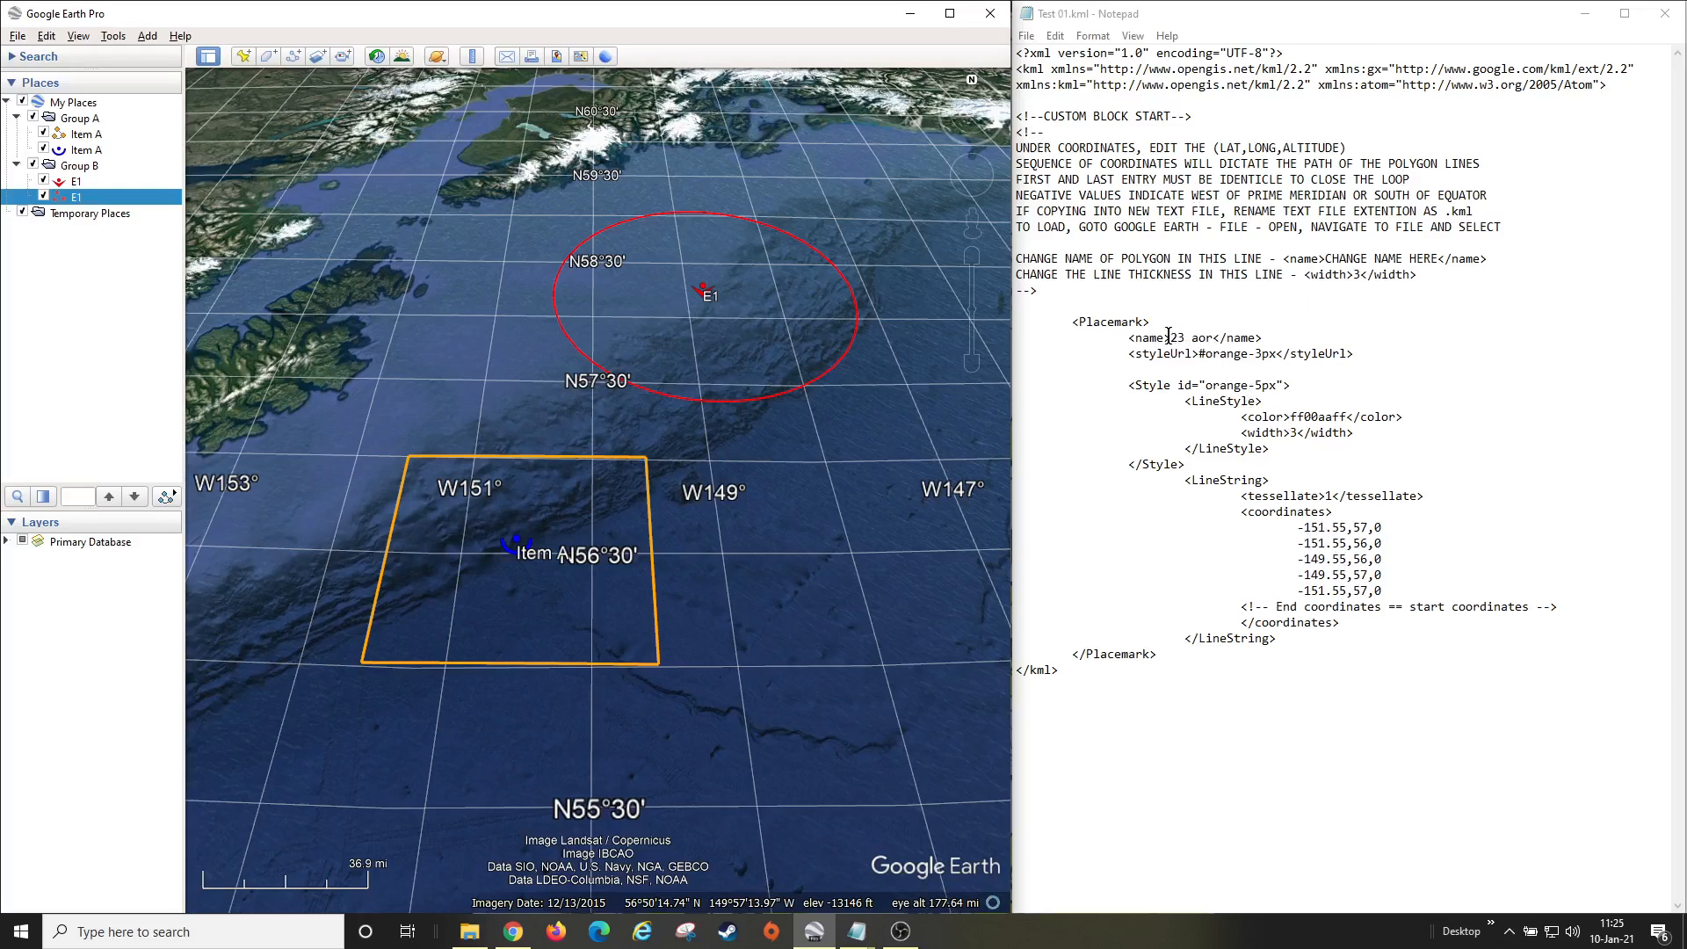
# - Examine the entries to edit in Test 01.kml: the polygon name, the line width and the full coordinate list
pyautogui.moveTo(1171, 337); pyautogui.dragTo(1208, 337)
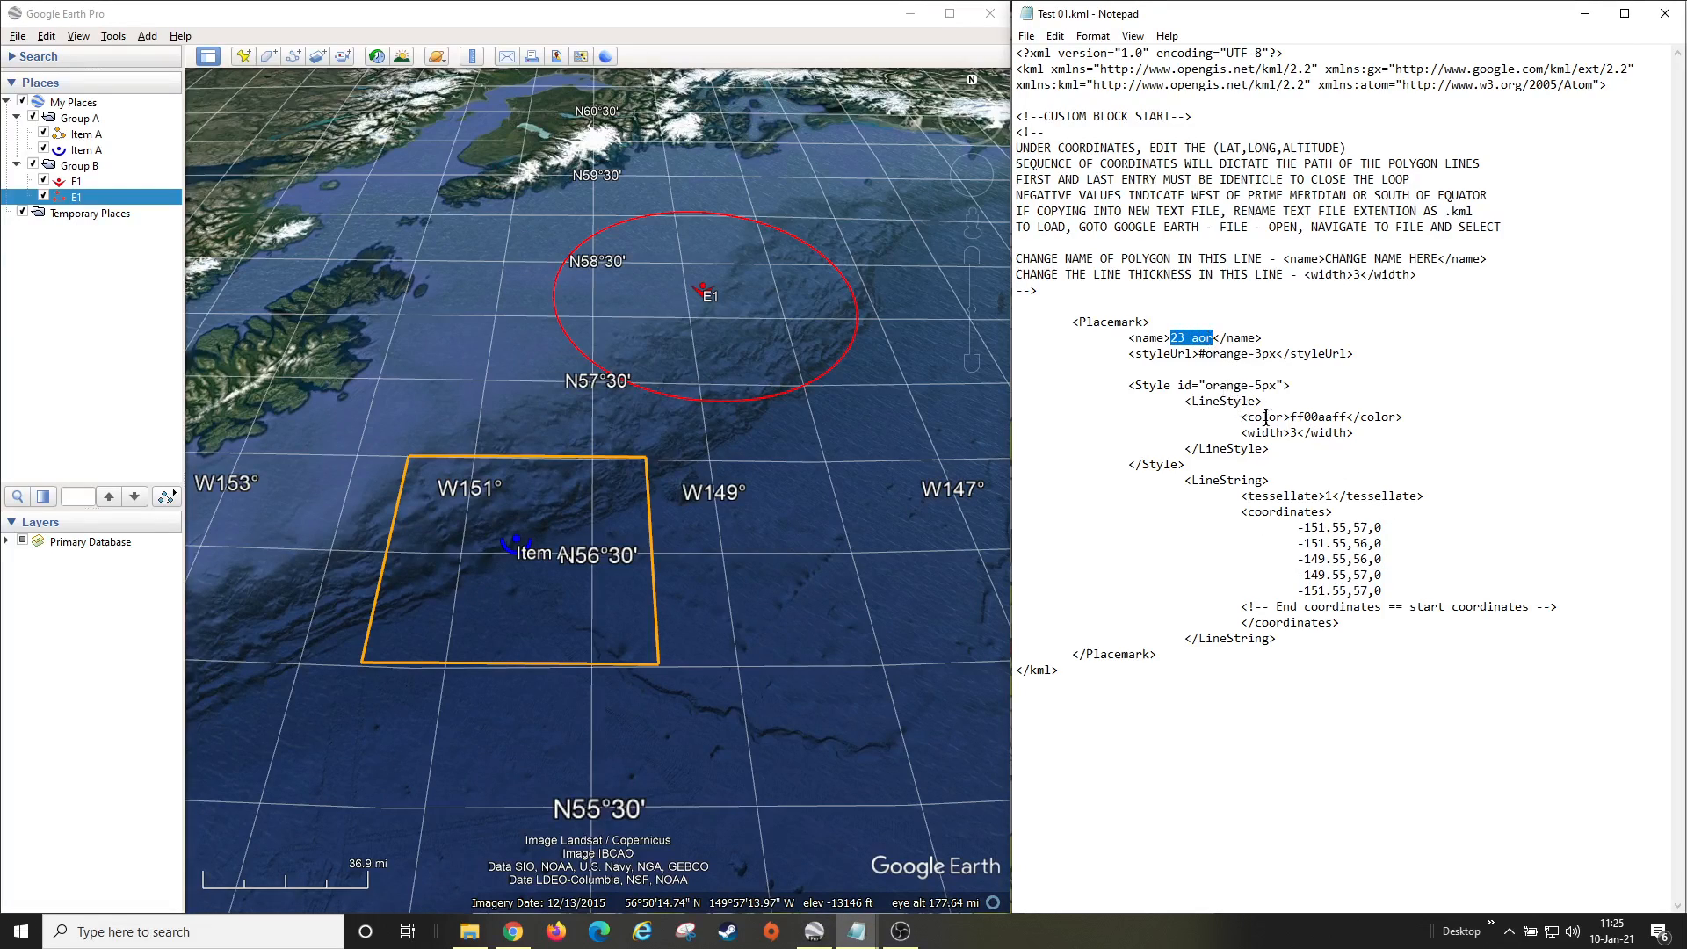
pyautogui.click(1293, 432)
pyautogui.moveTo(1297, 527); pyautogui.dragTo(1380, 591)
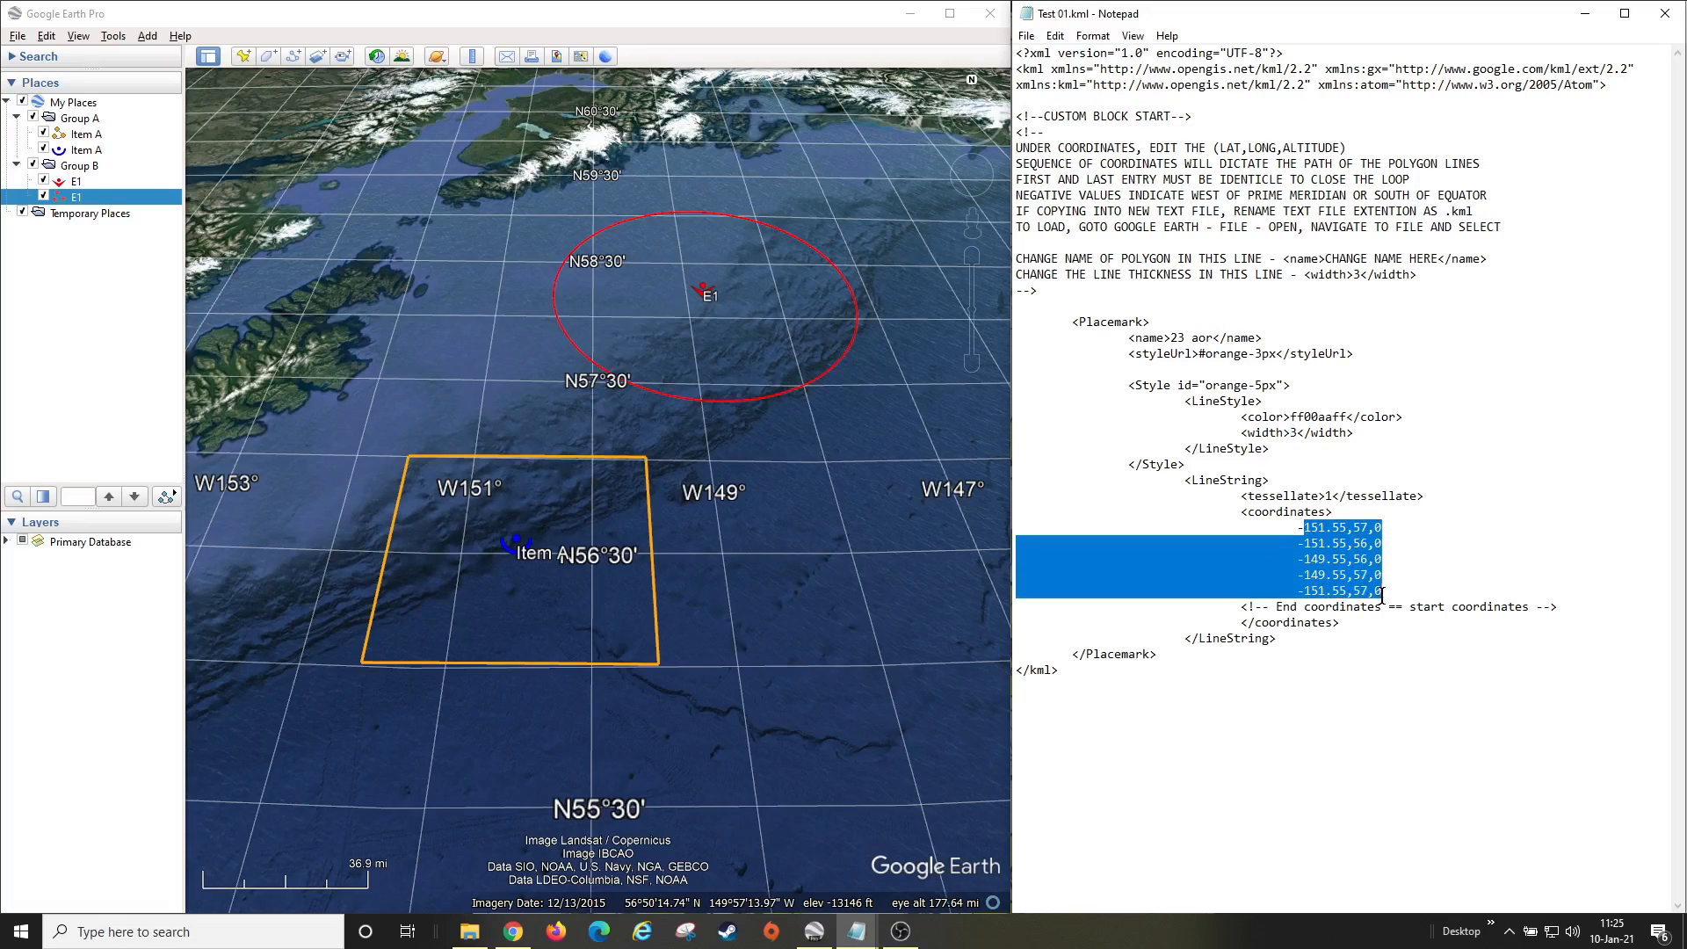
pyautogui.click(1379, 591)
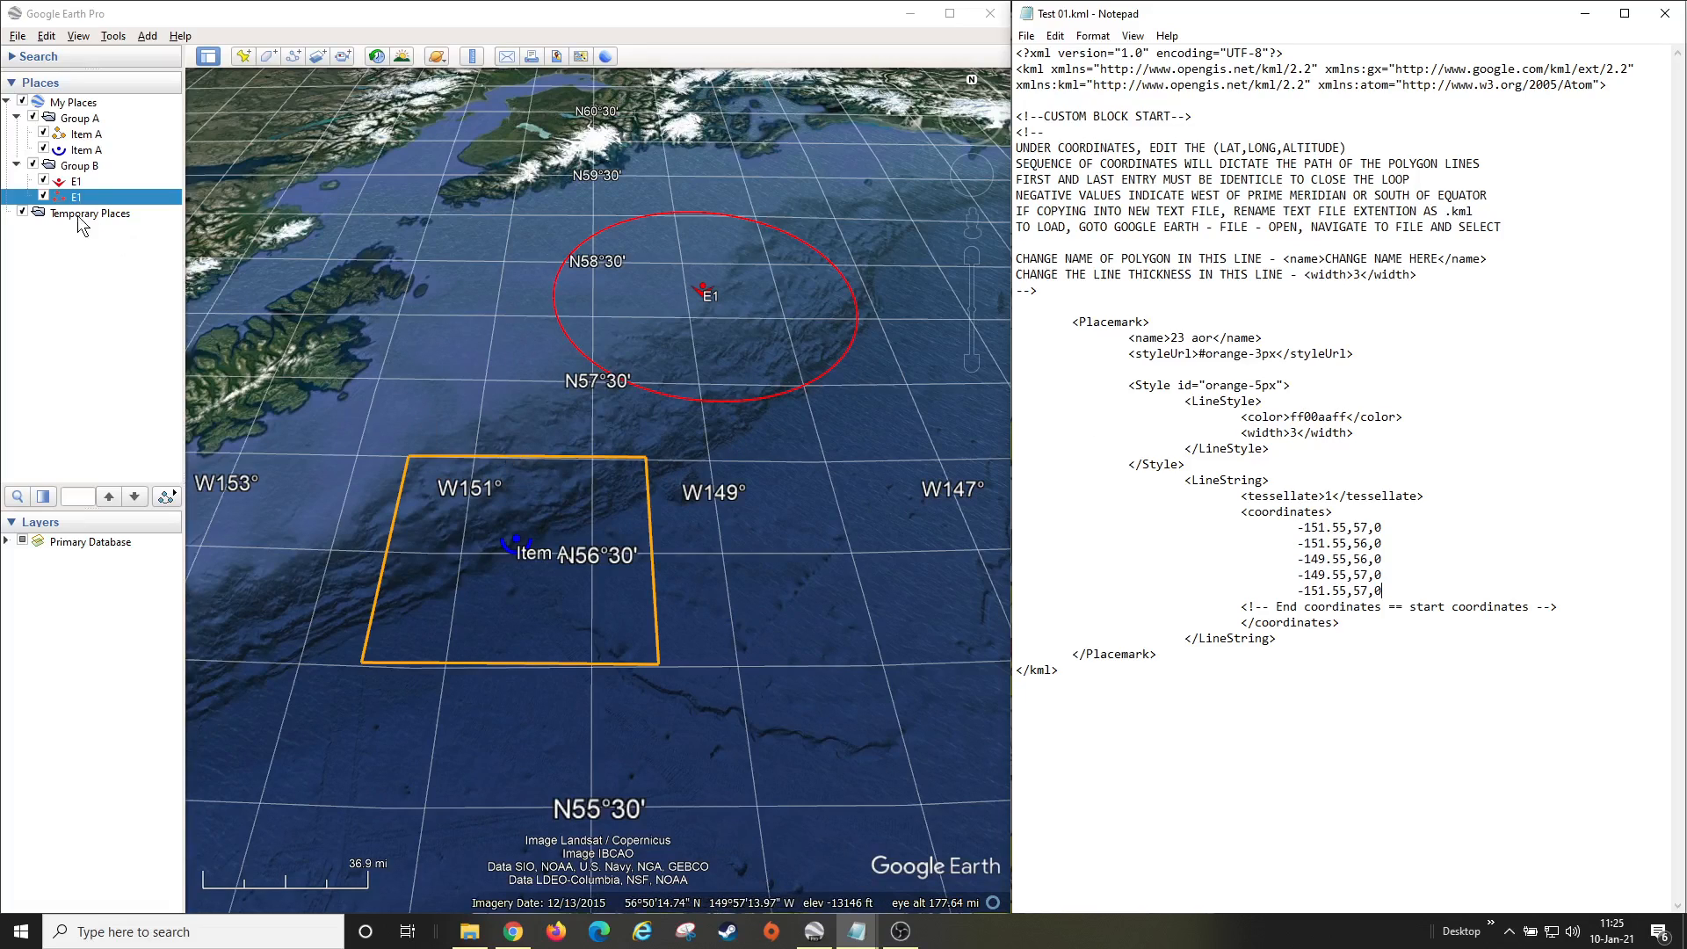
# - Check the line colour, width and opacity in the properties of Group A's Item A path, and close them without changes
pyautogui.rightClick(88, 136)
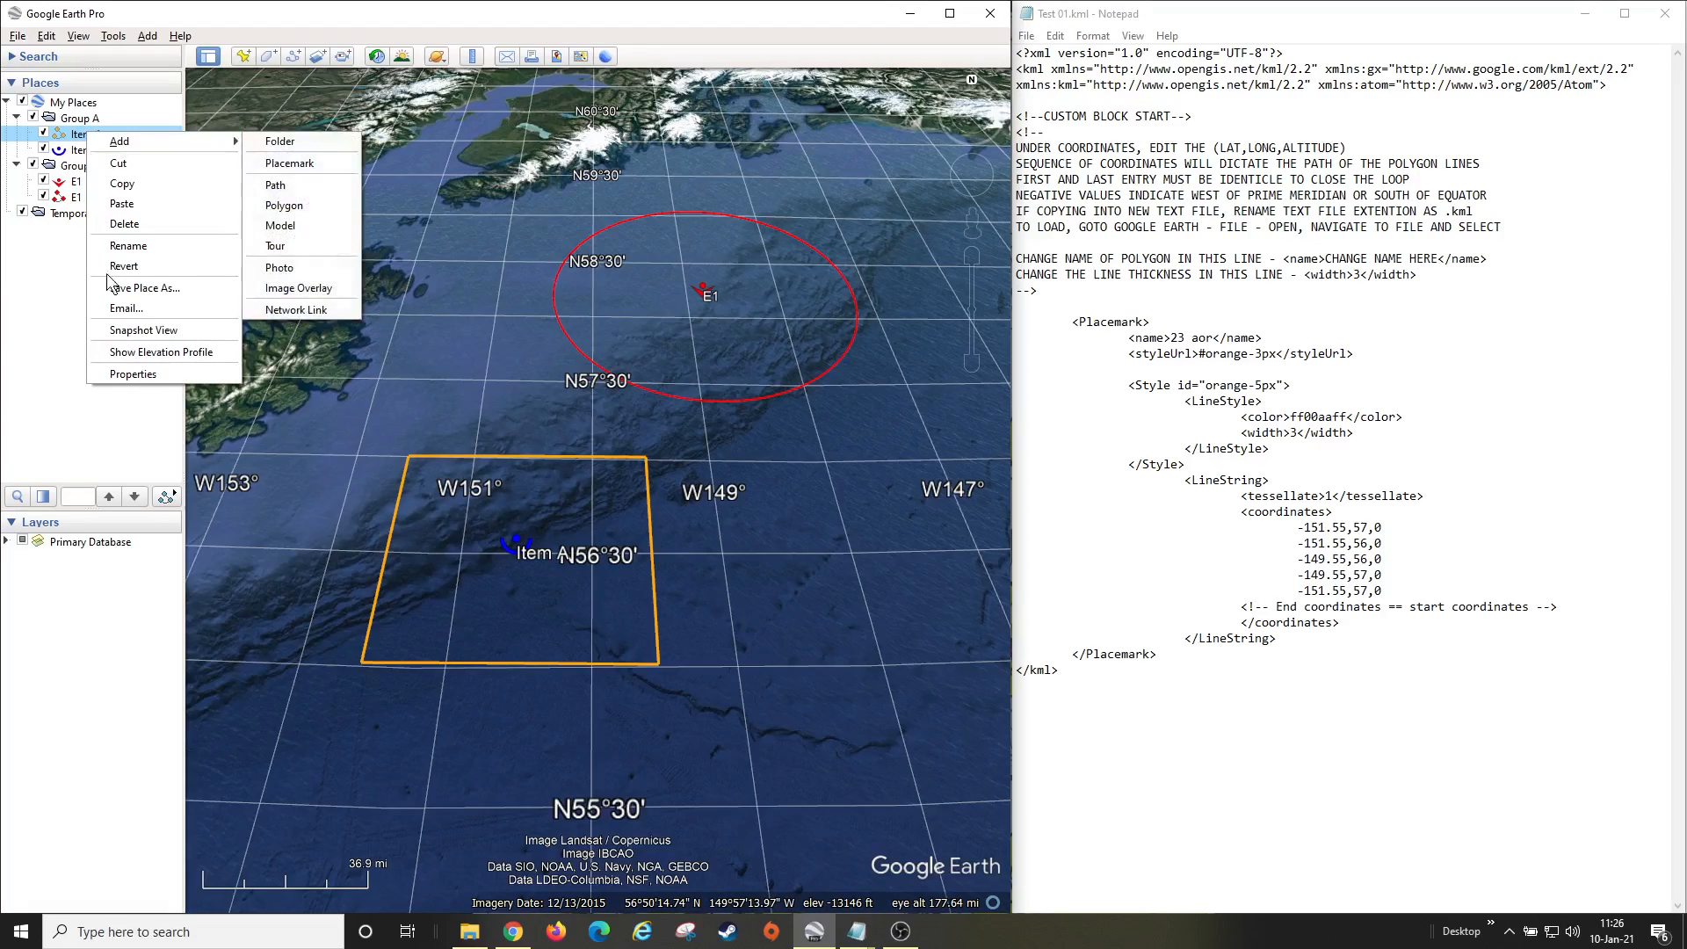
pyautogui.click(156, 378)
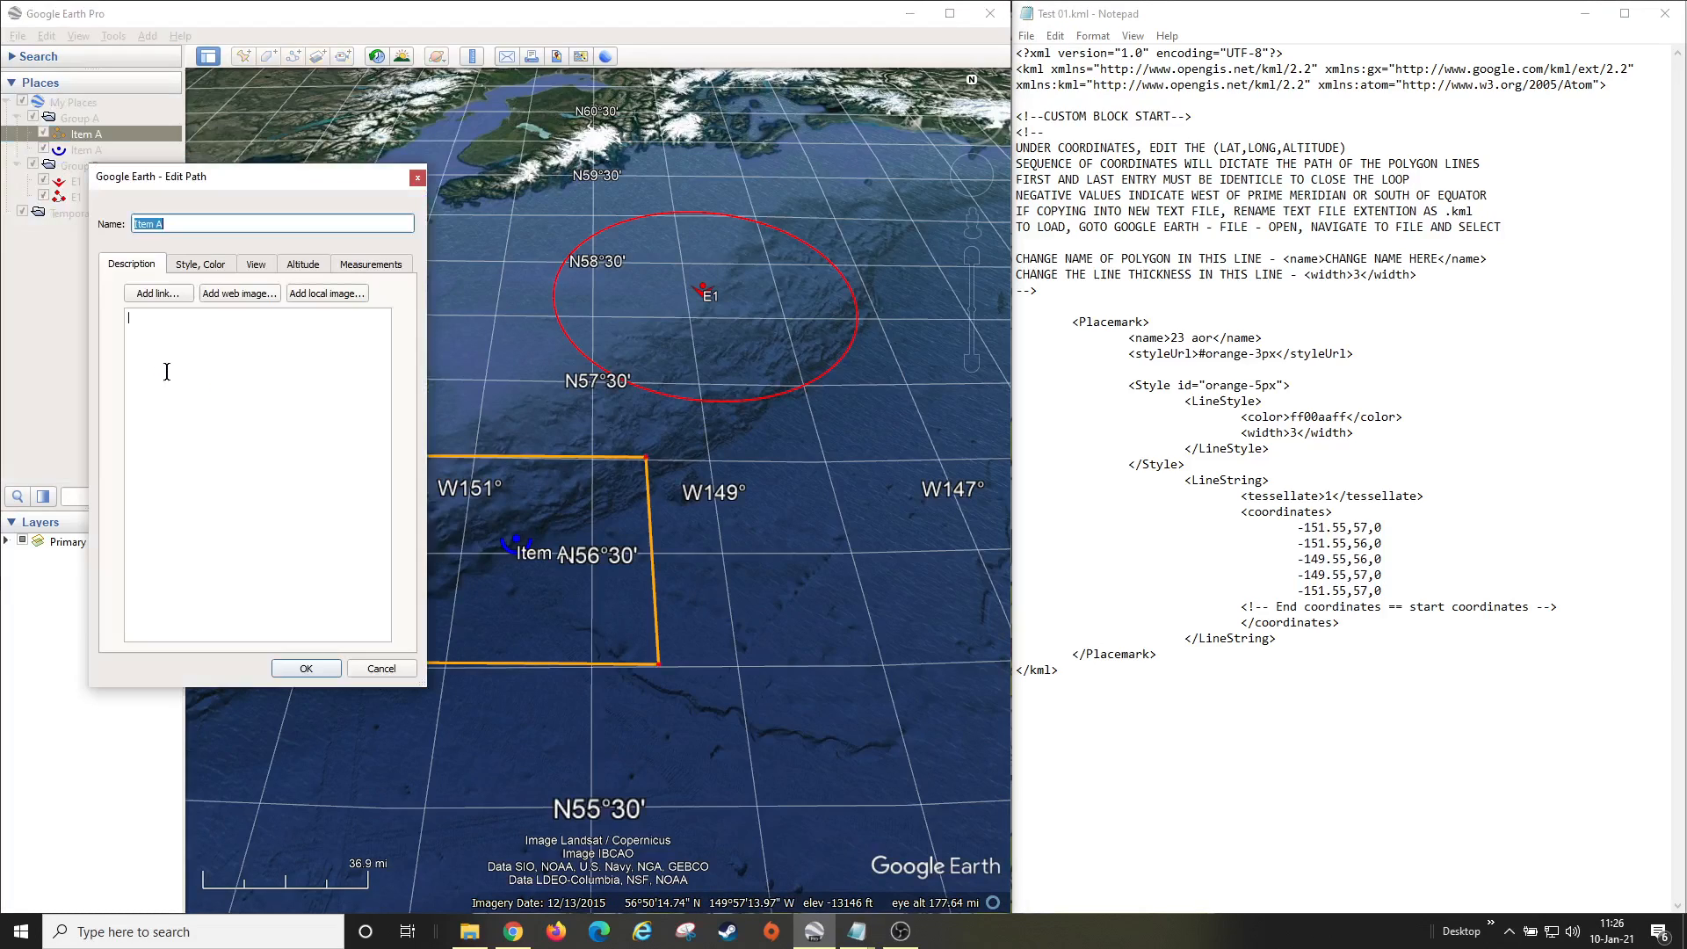
pyautogui.click(212, 268)
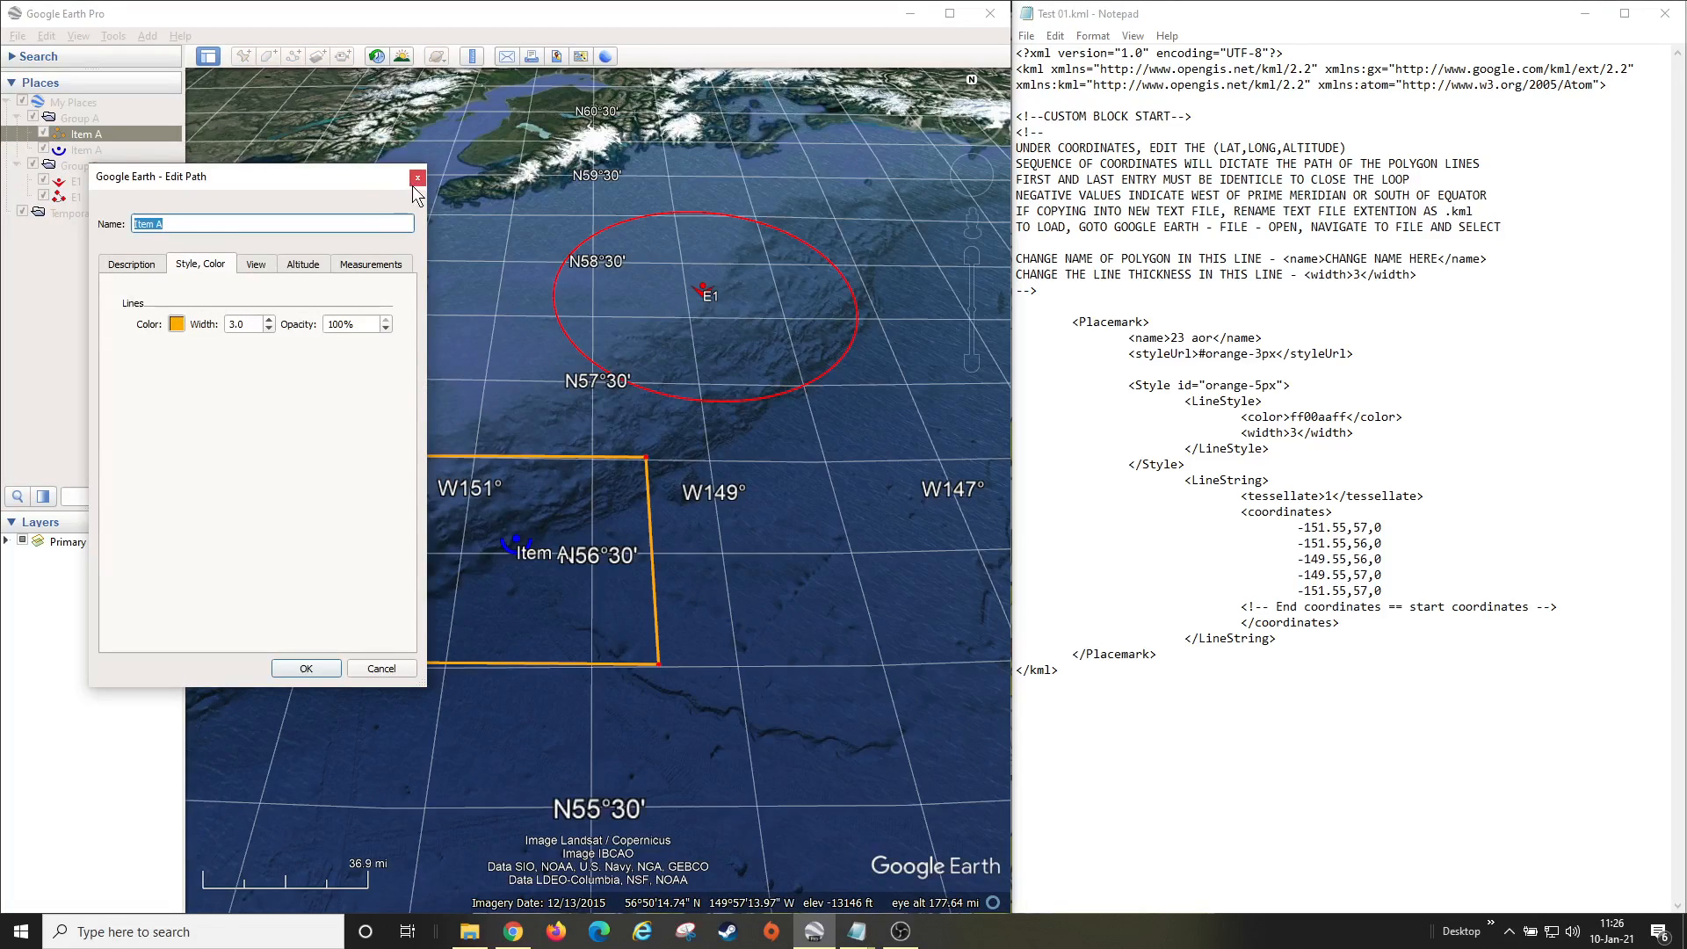
pyautogui.click(417, 179)
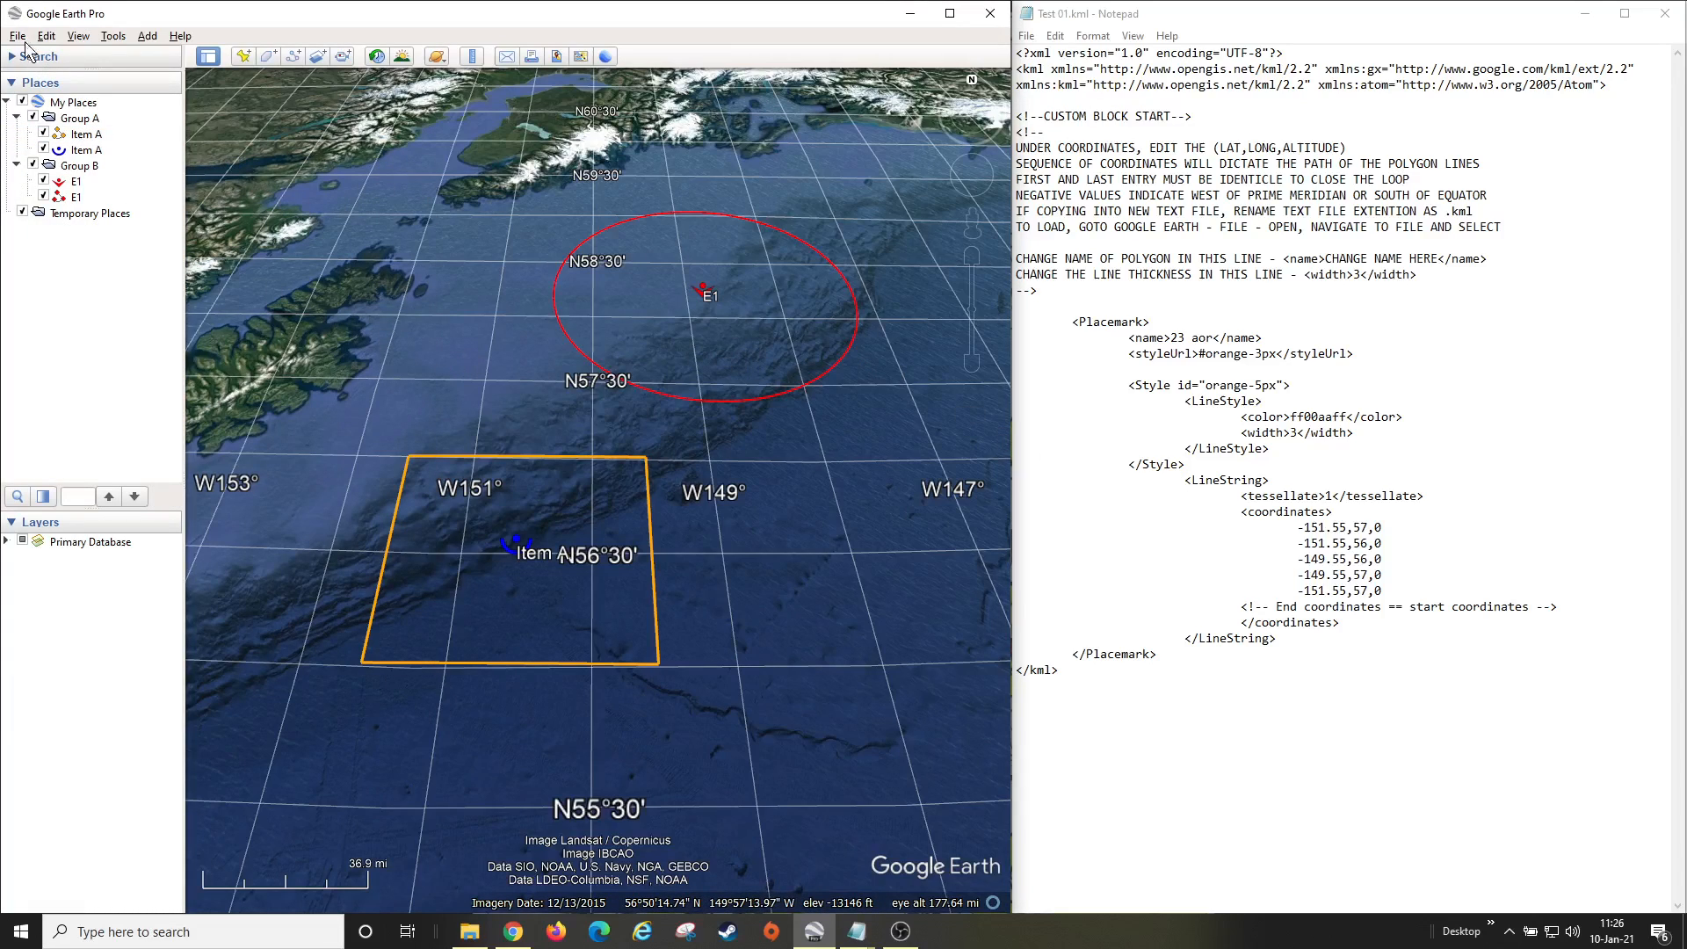
# - Open Test 02.kml in Google Earth to load its polygon into Temporary Places
pyautogui.click(18, 36)
pyautogui.click(35, 56)
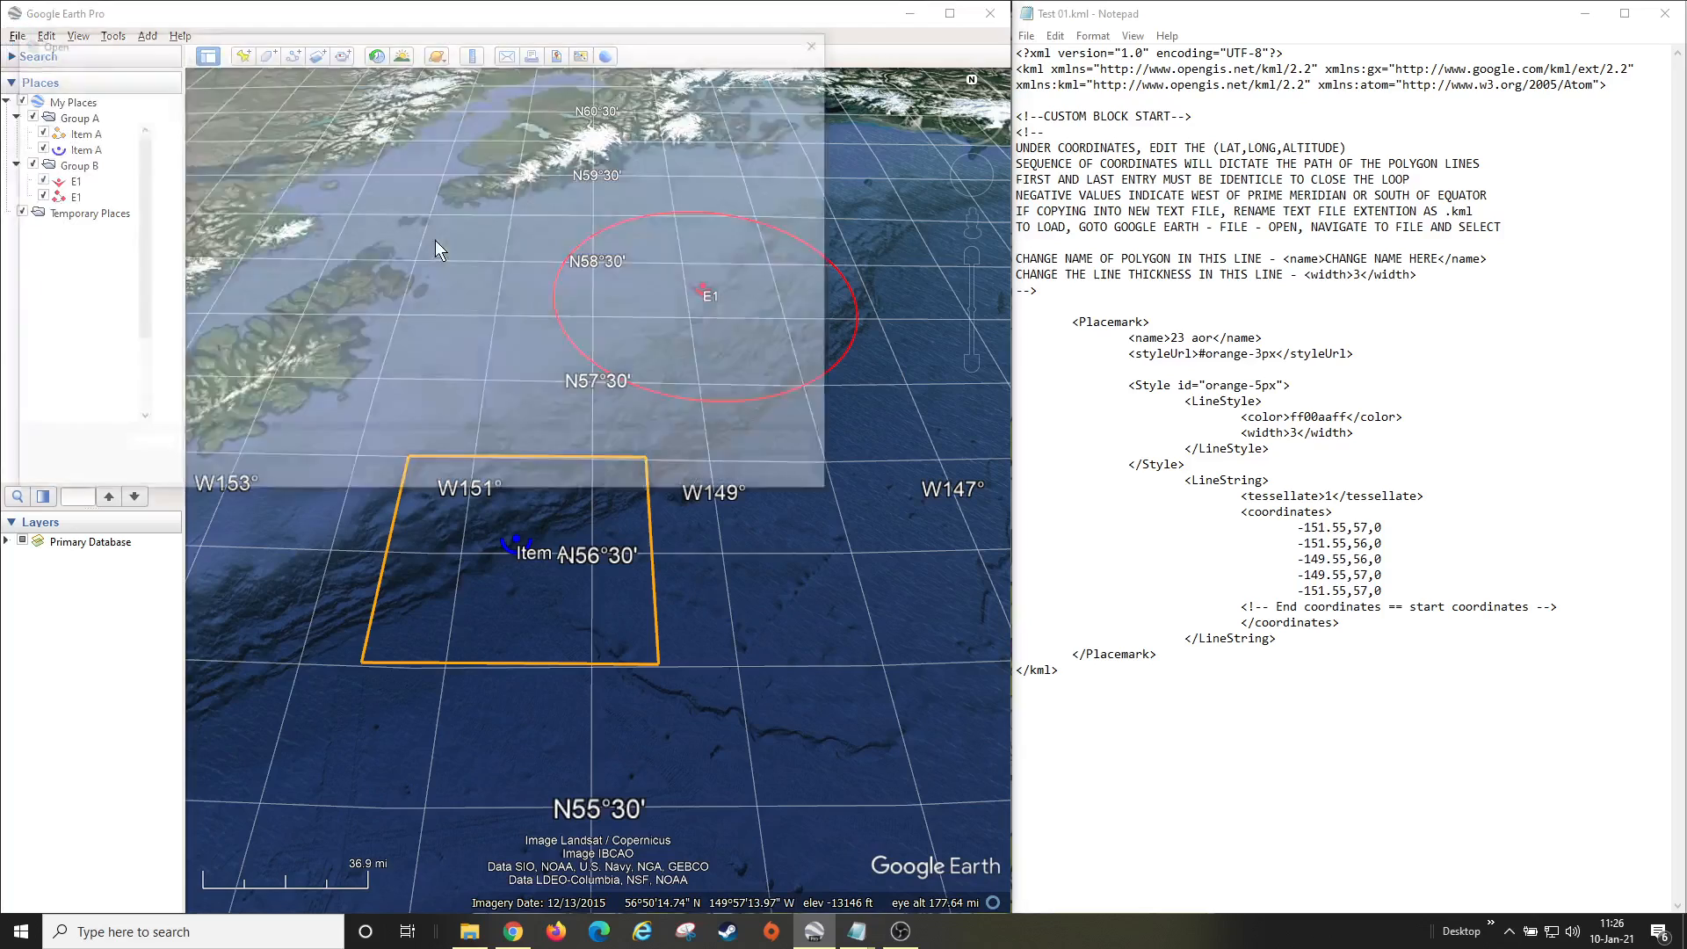
pyautogui.click(196, 153)
pyautogui.click(694, 474)
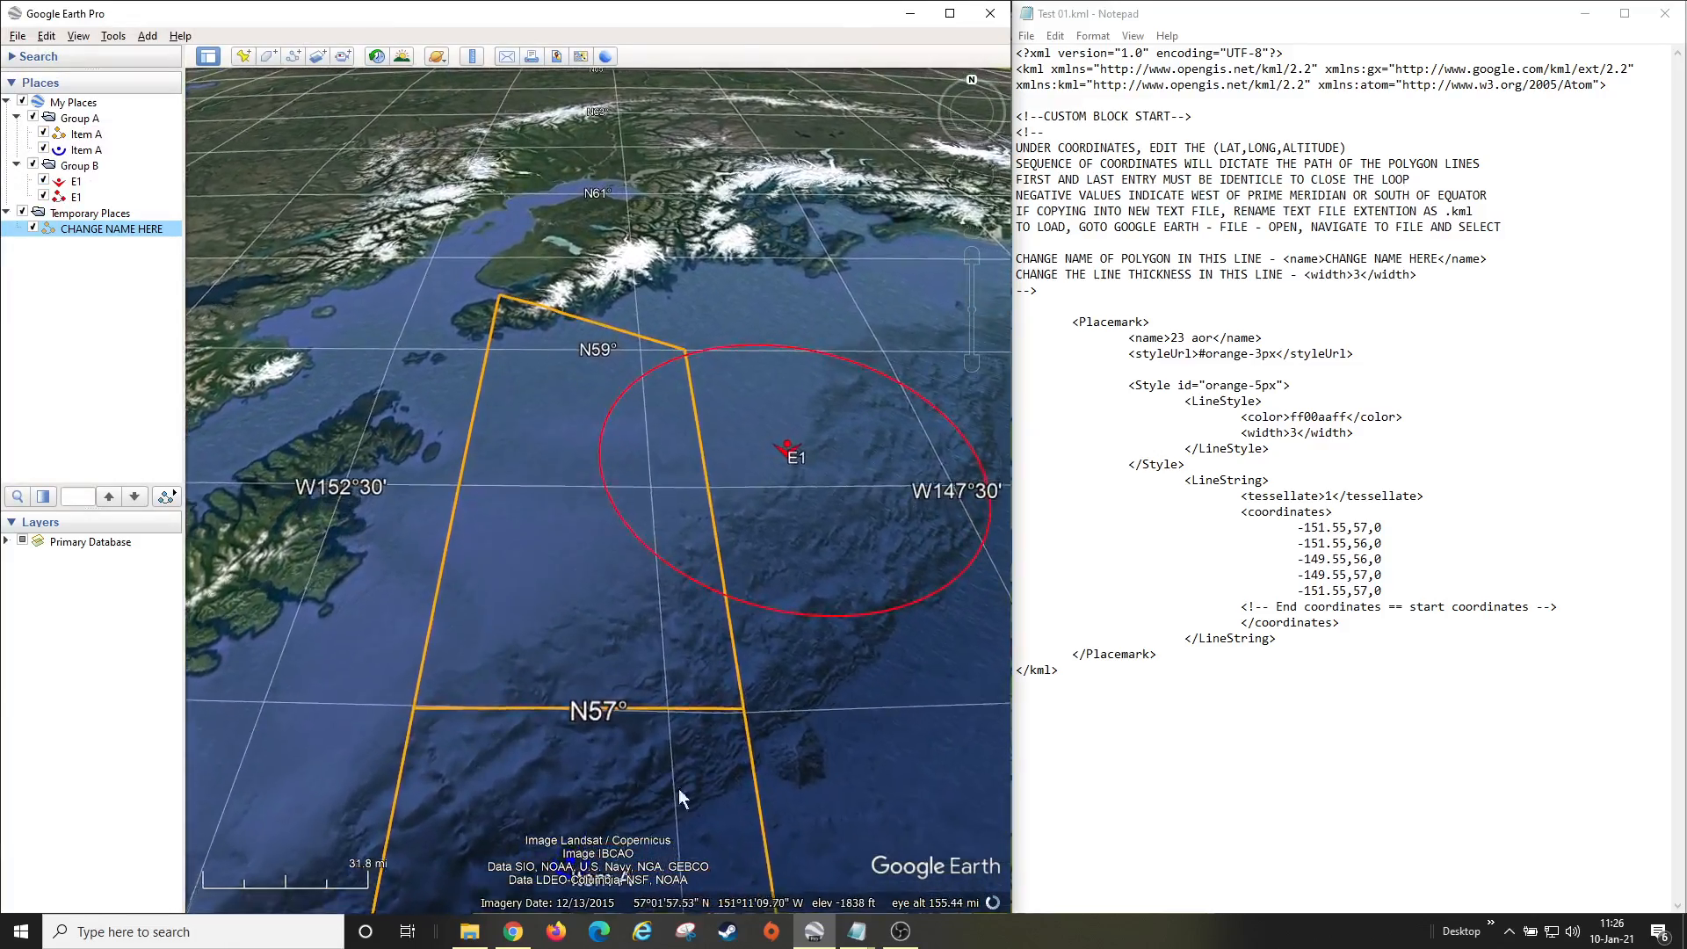
pyautogui.moveTo(604, 615); pyautogui.dragTo(492, 326)
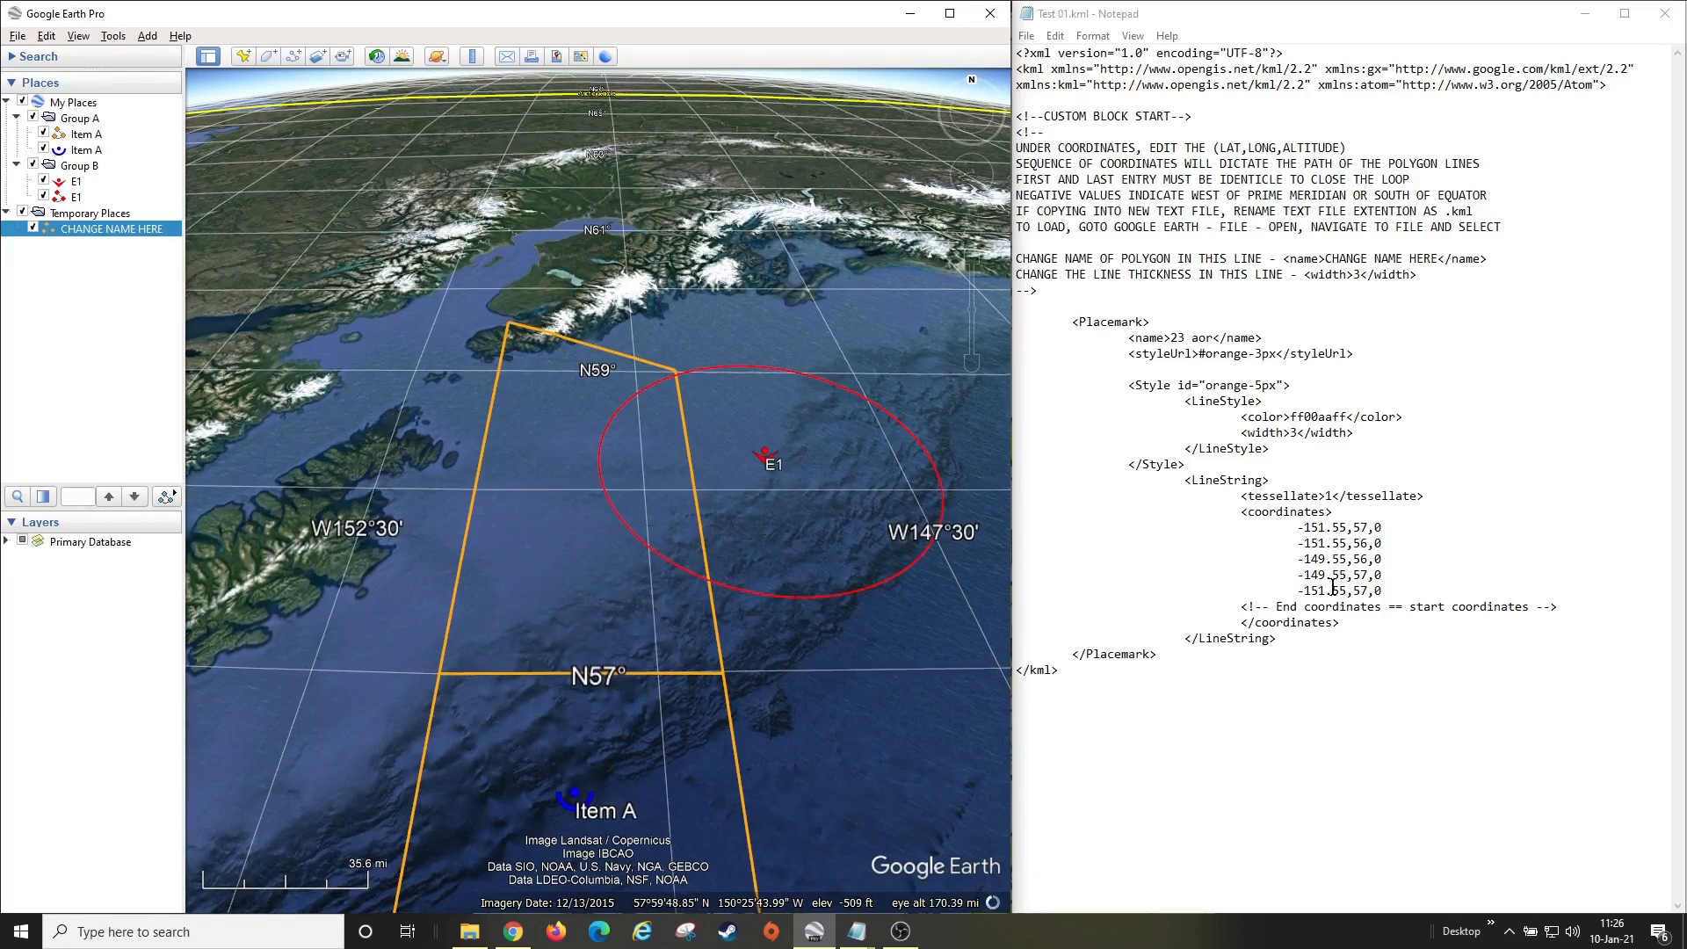
# - Switch to Test 02.kml in Notepad and compare its name and coordinate list with the newly loaded polygon on the map
pyautogui.moveTo(857, 930)
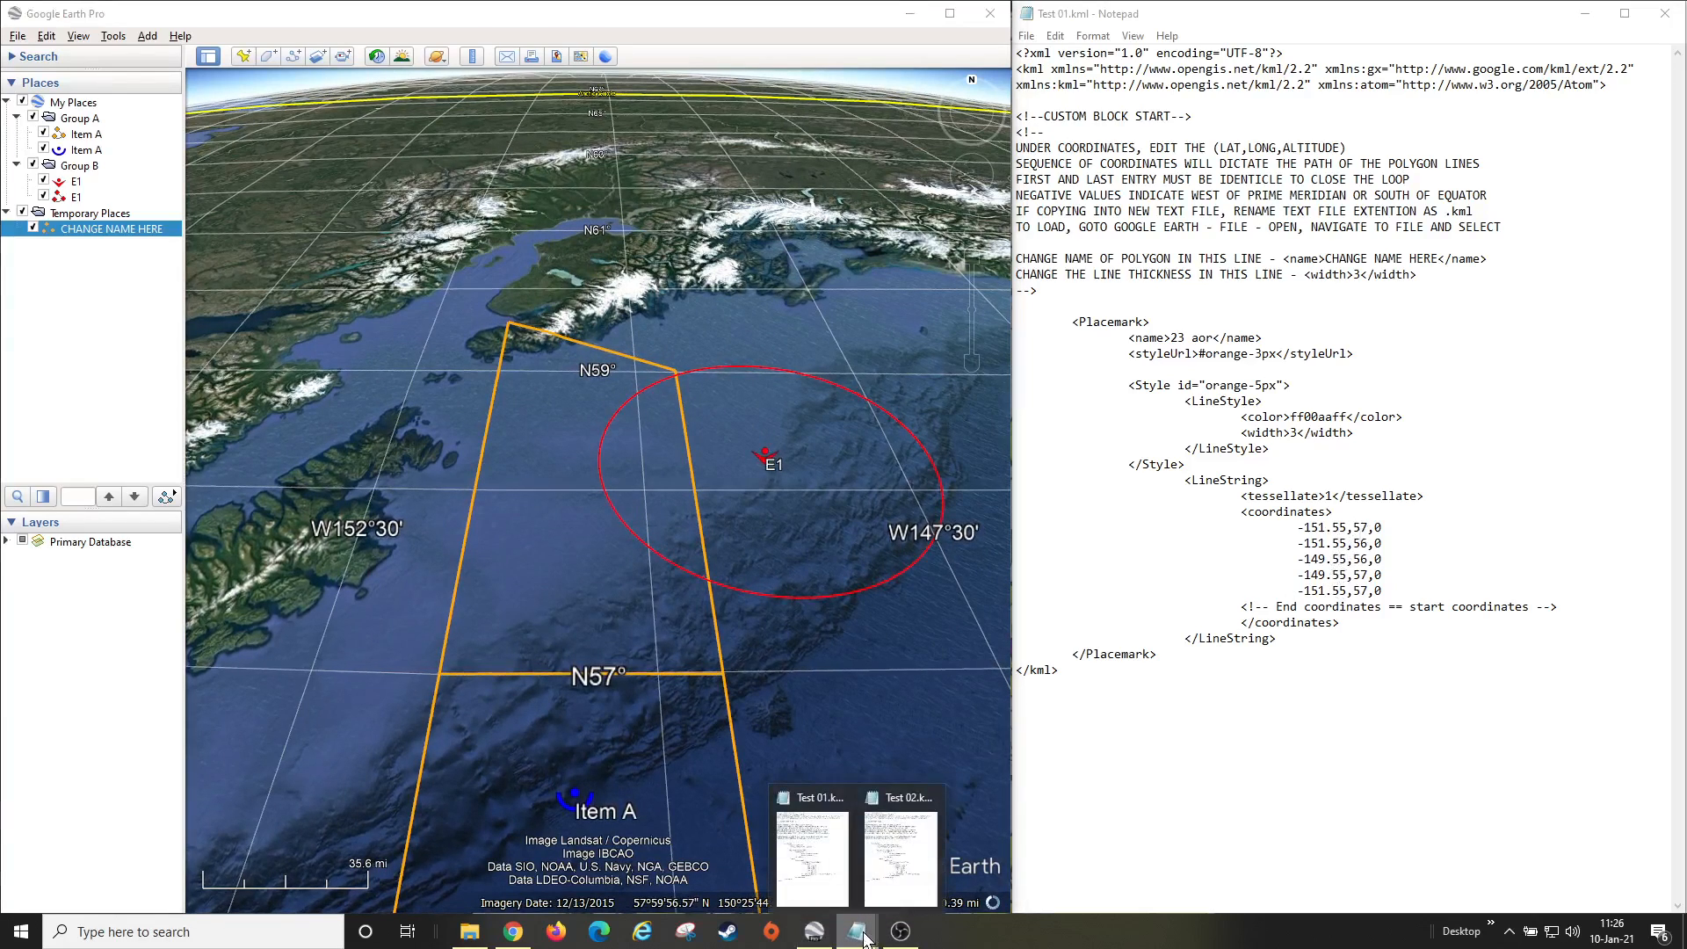
pyautogui.click(901, 857)
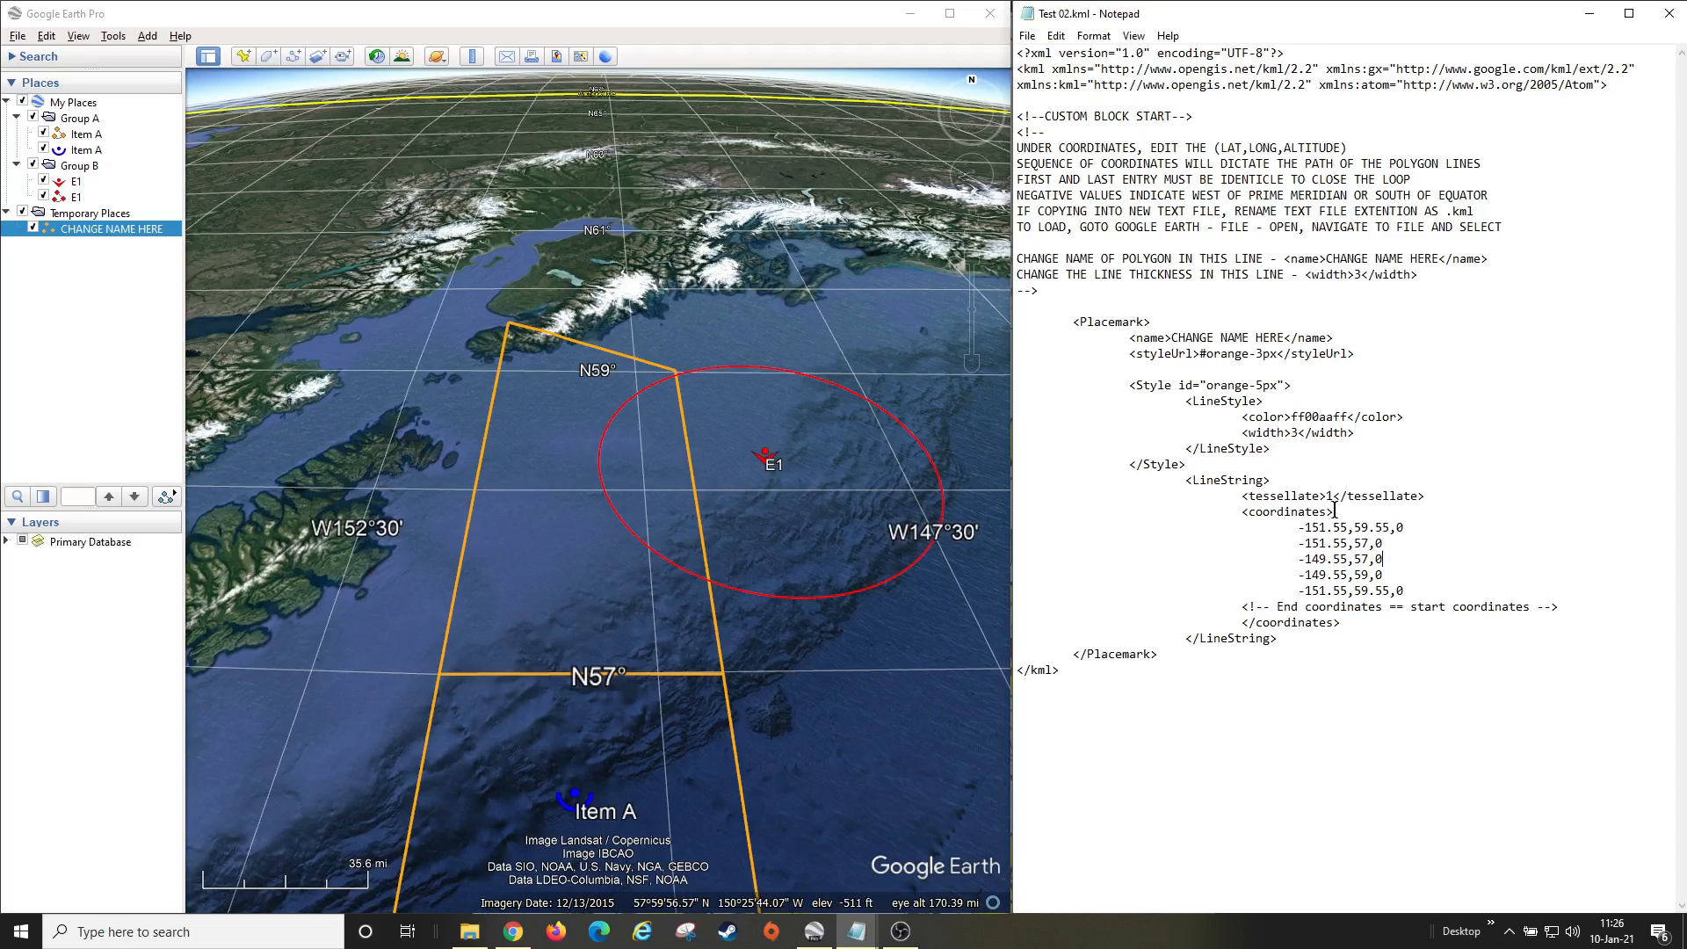
pyautogui.moveTo(859, 694); pyautogui.dragTo(707, 649)
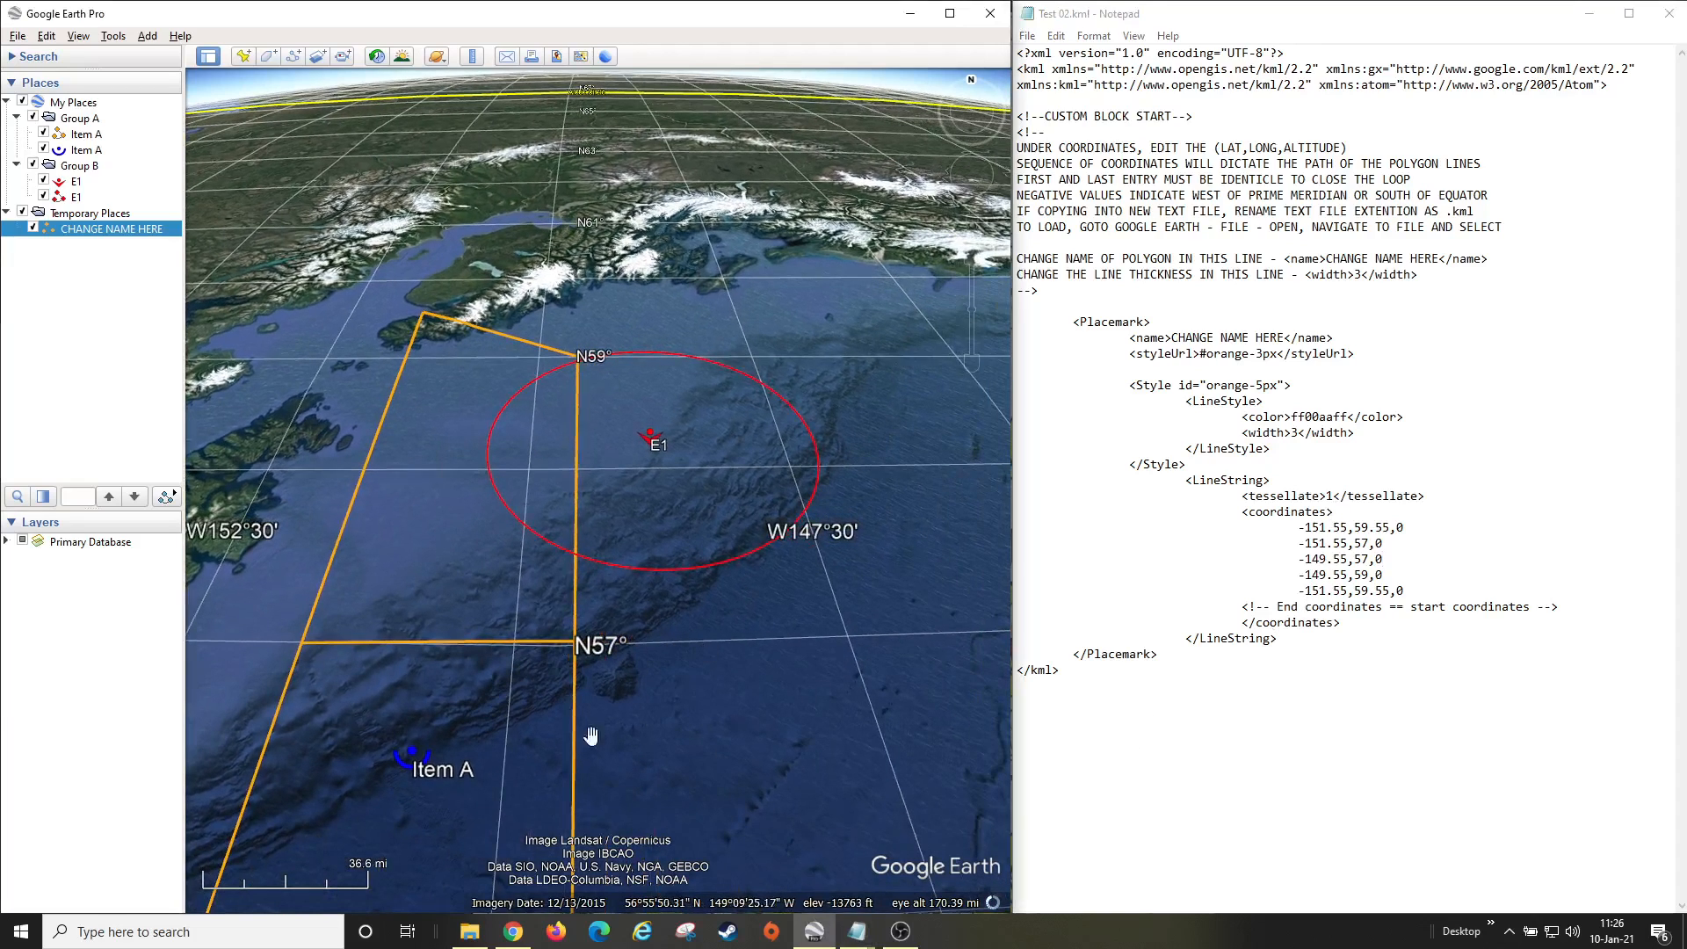
# - In File Explorer, locate Test 03.kml in the Google Earth folder, look at its file options, and put the window away
pyautogui.click(470, 932)
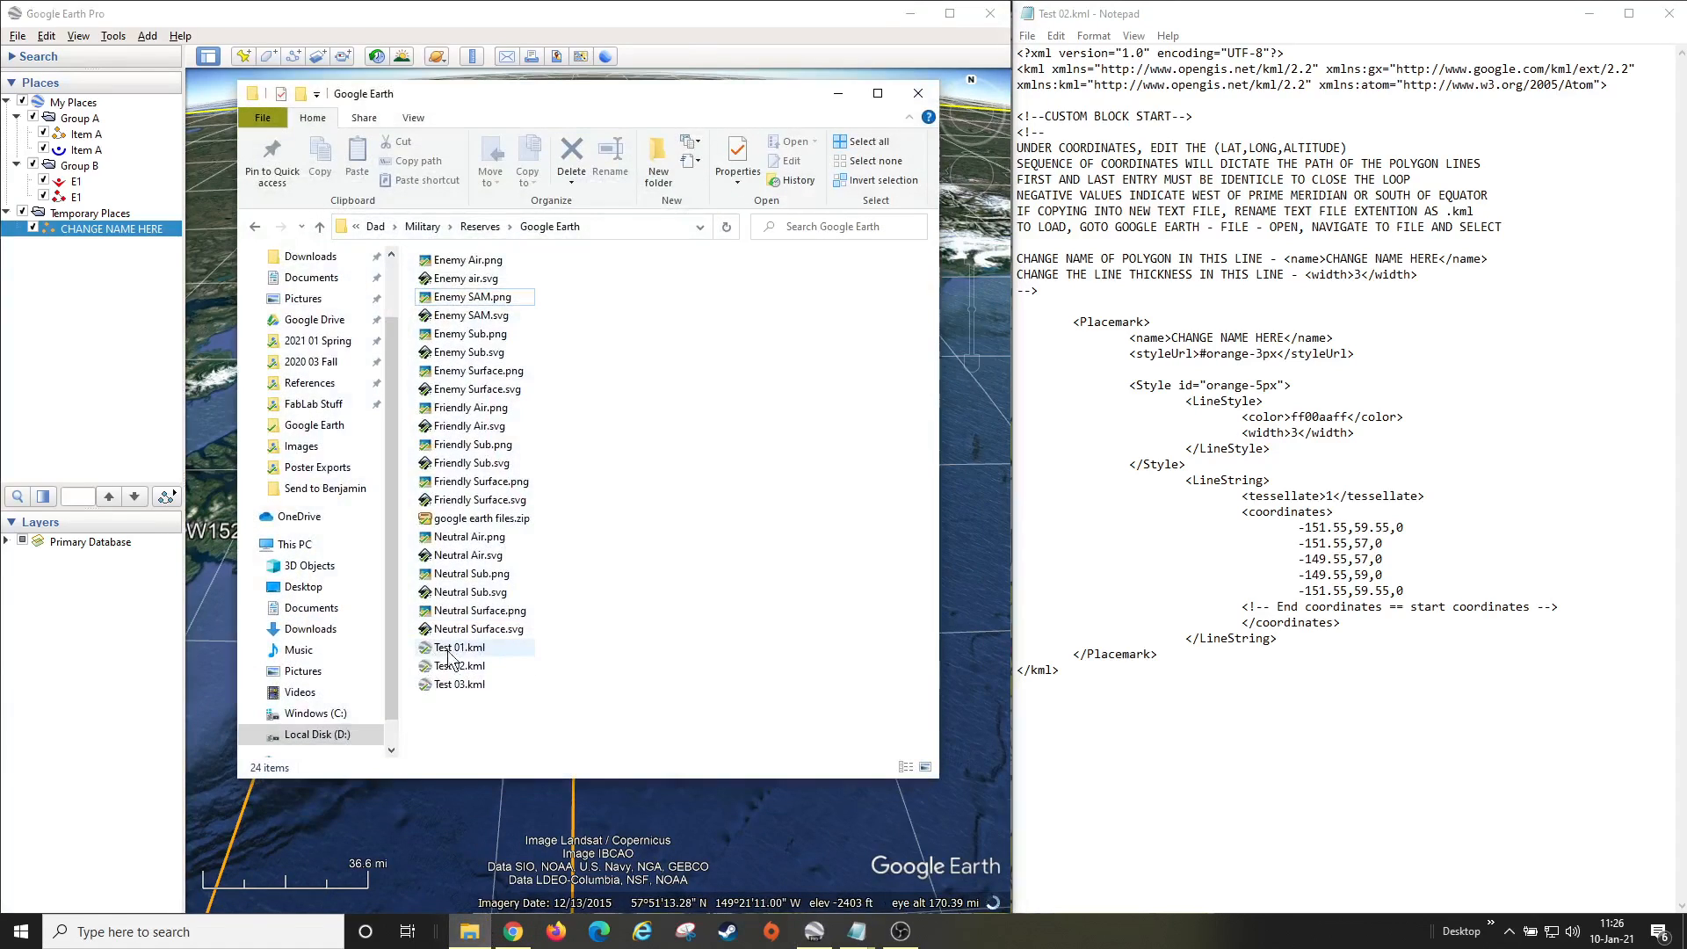
pyautogui.click(455, 687)
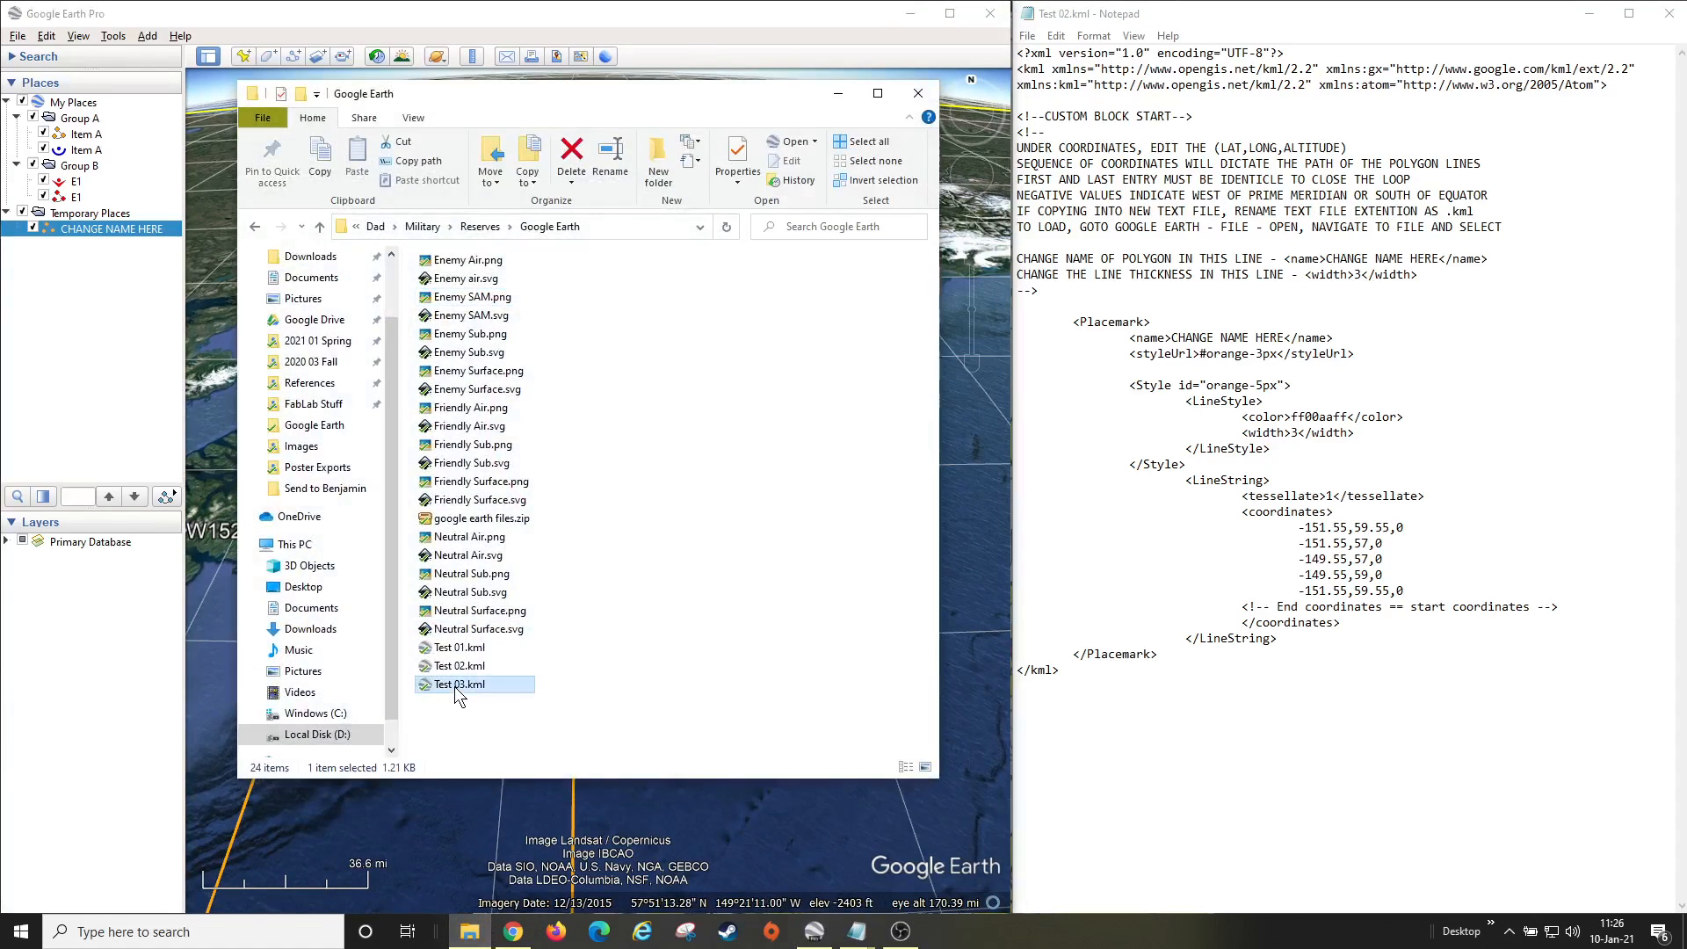
pyautogui.rightClick(455, 687)
pyautogui.click(478, 703)
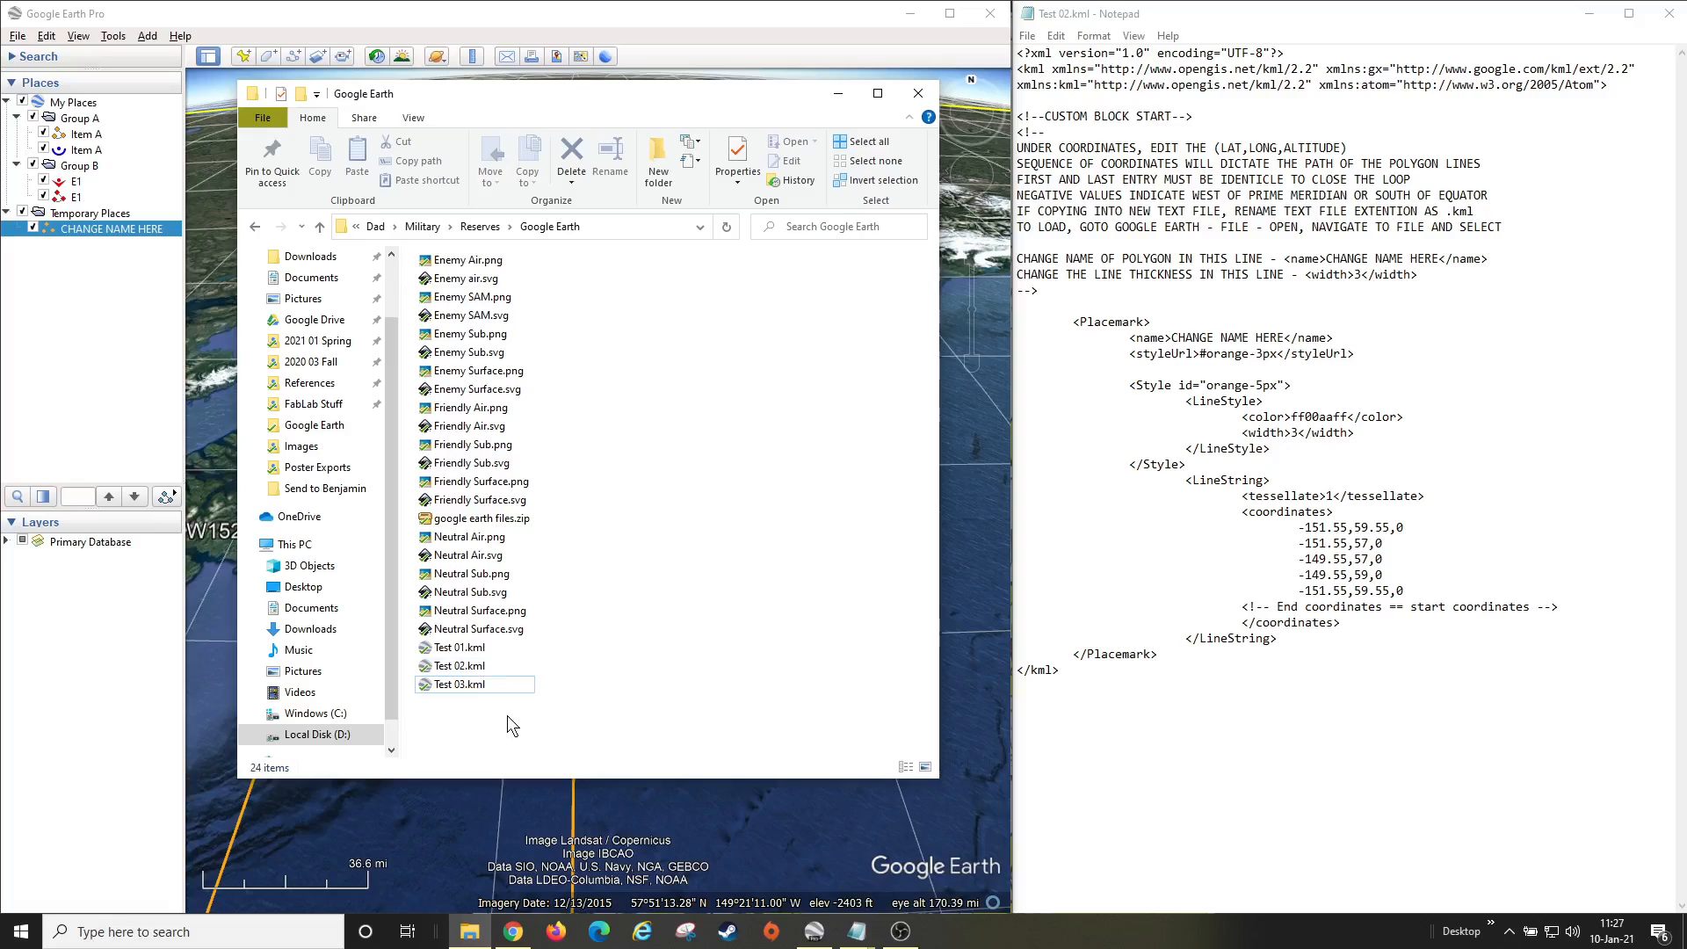
pyautogui.click(836, 97)
pyautogui.moveTo(741, 602); pyautogui.dragTo(761, 703)
pyautogui.moveTo(614, 646); pyautogui.dragTo(757, 608)
pyautogui.click(900, 931)
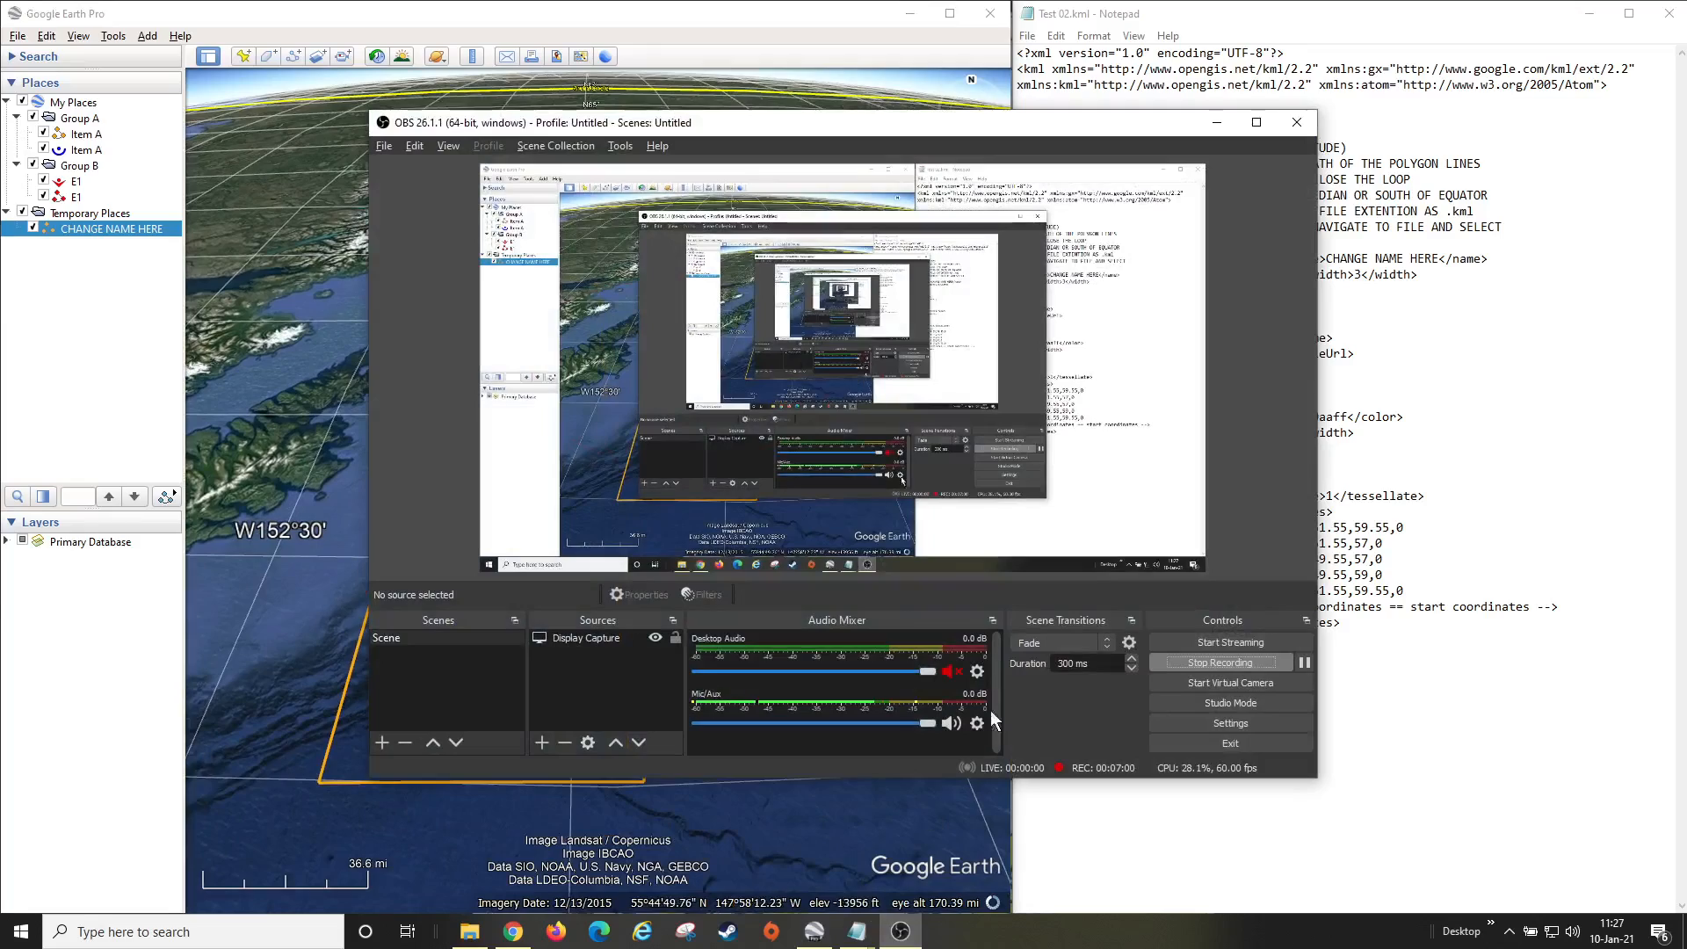